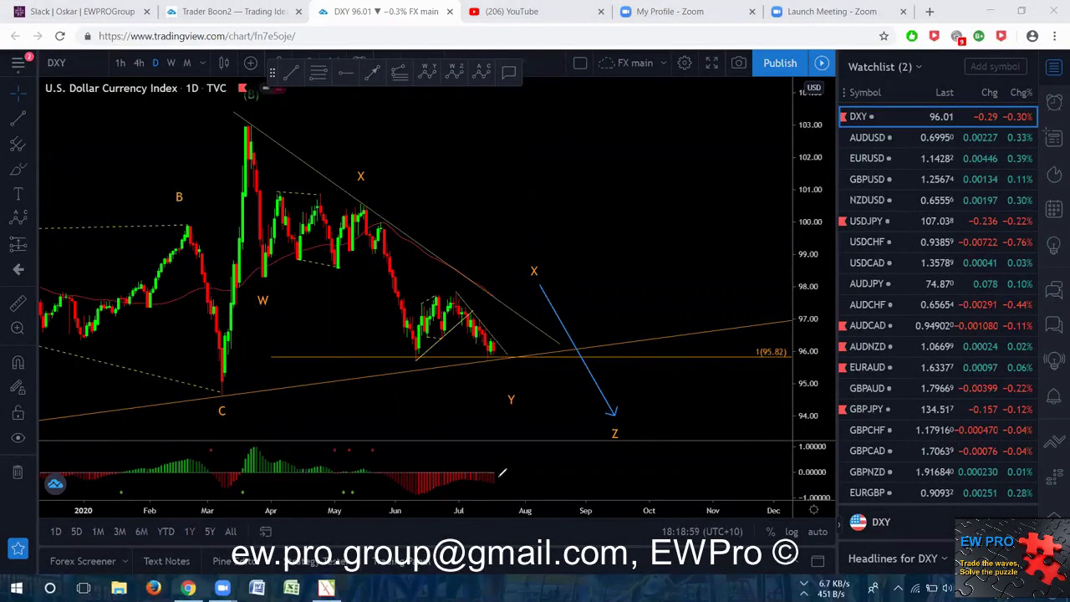
Step: Circle the Y, X and Z labels and sketch the projected rise to X on the DXY daily chart, then clear the marks
mouse_move(516, 387)
mouse_down()
mouse_move(504, 411)
mouse_move(515, 385)
mouse_up()
mouse_move(491, 327)
mouse_down()
mouse_move(512, 348)
mouse_move(535, 286)
mouse_up()
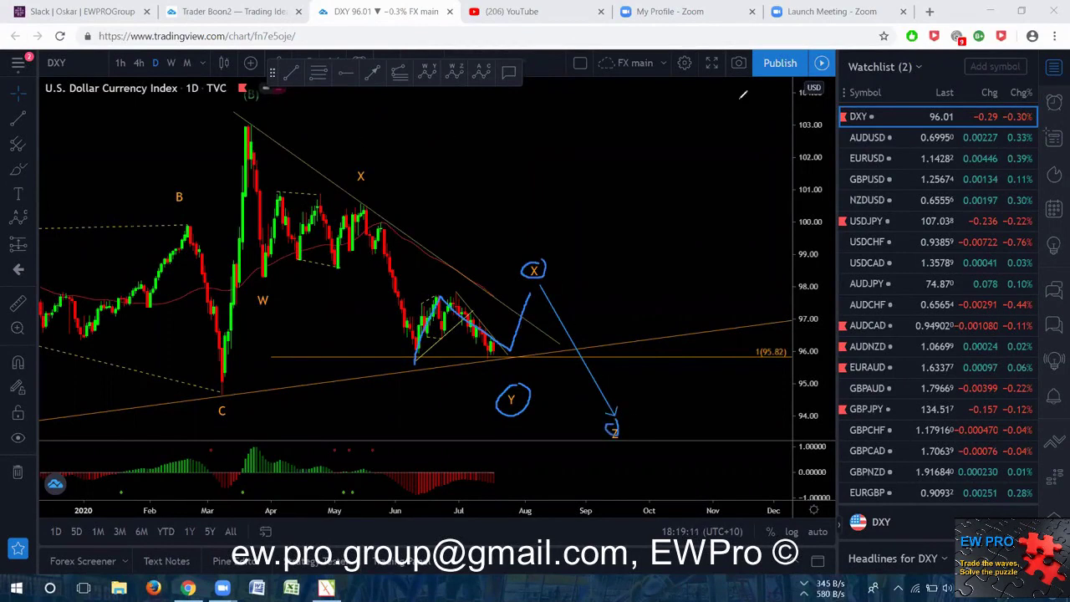
key(Escape)
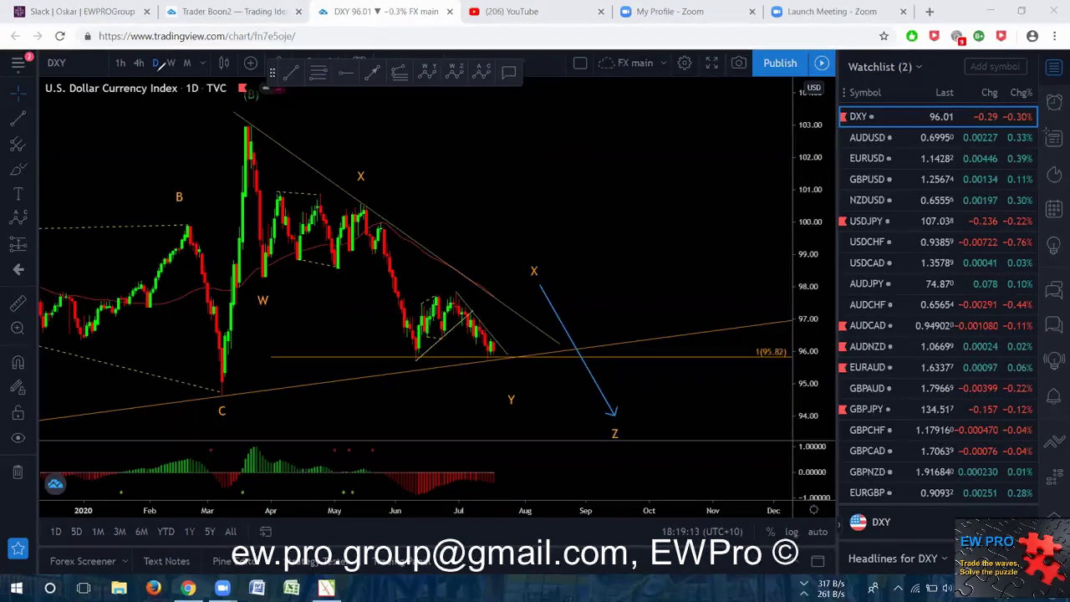
Step: Show the DXY chart on the 4-hour timeframe with its price scale auto-fitted and the June to July waves in view
click(138, 64)
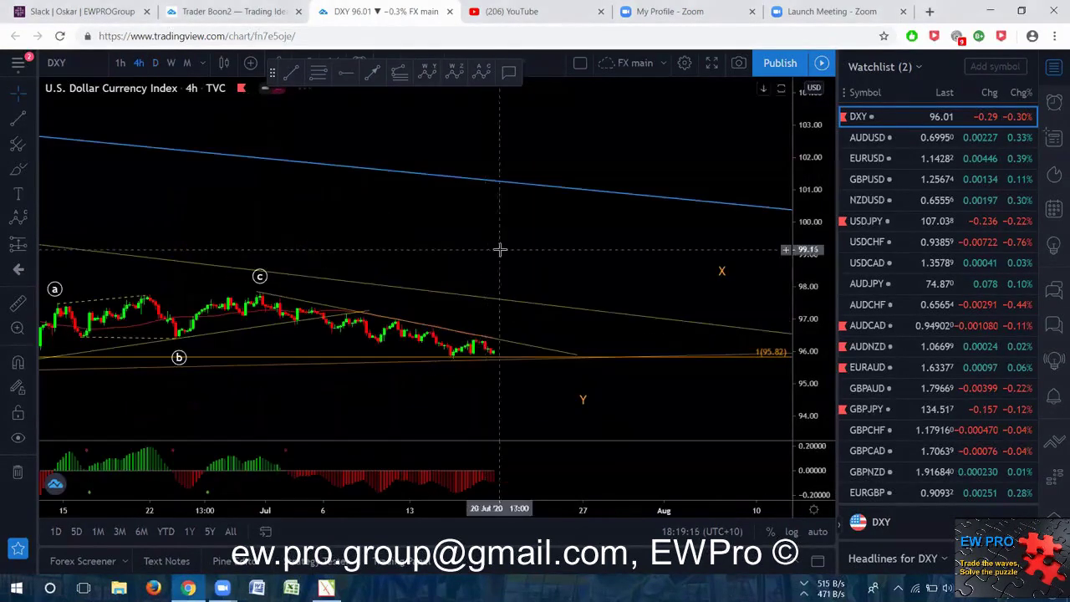
double_click(809, 341)
scroll(680, 262, down, 3)
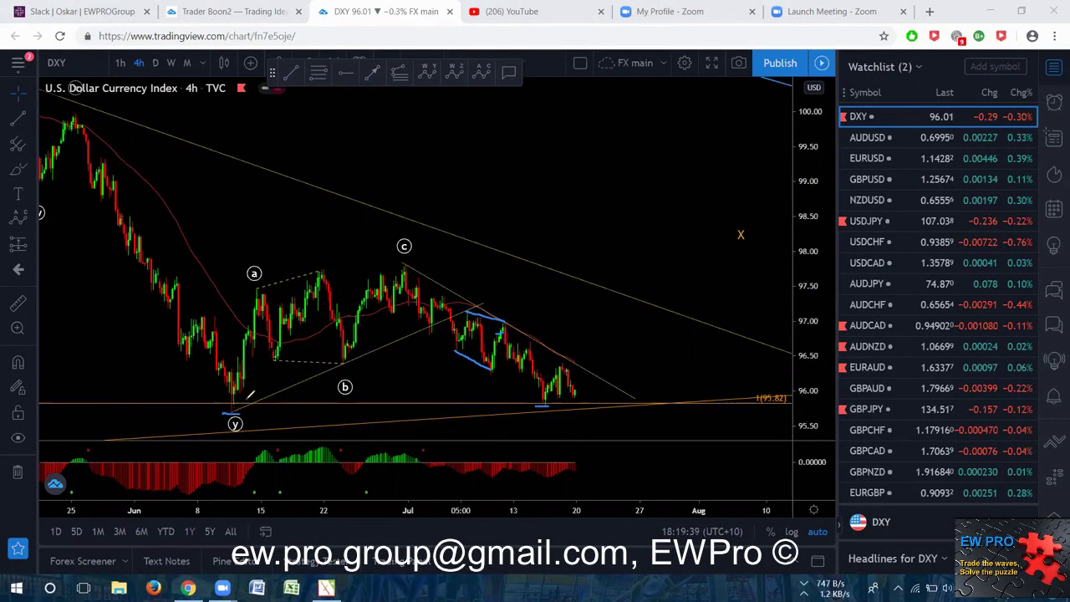
Step: Sketch the path from wave y through c and back to support, up to X and down again, and erase it
mouse_move(226, 414)
mouse_down()
mouse_move(386, 258)
mouse_move(548, 400)
mouse_move(727, 255)
mouse_up()
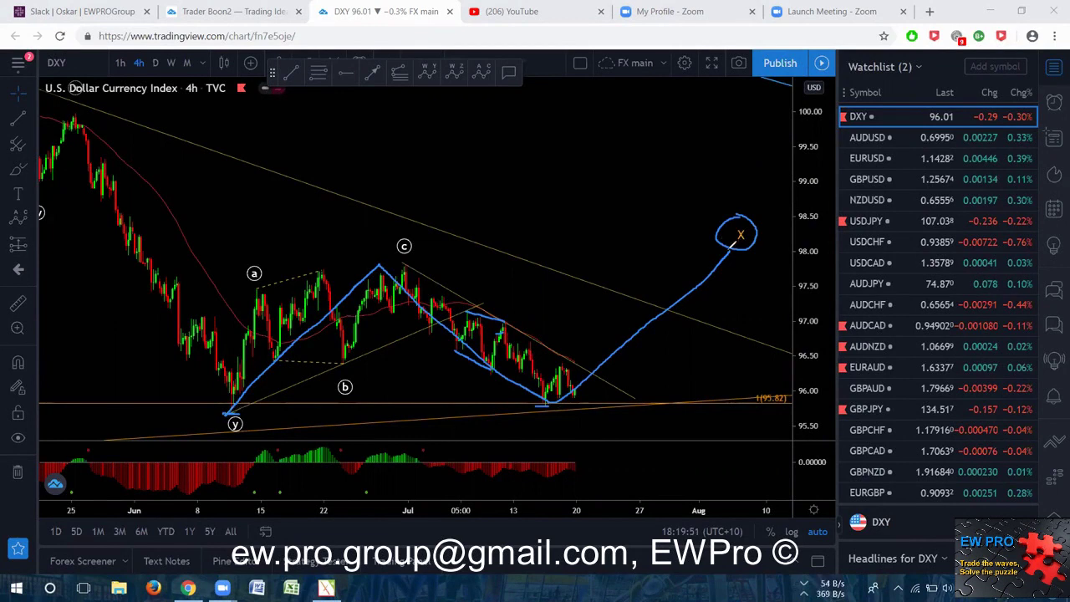
drag(732, 249, 777, 437)
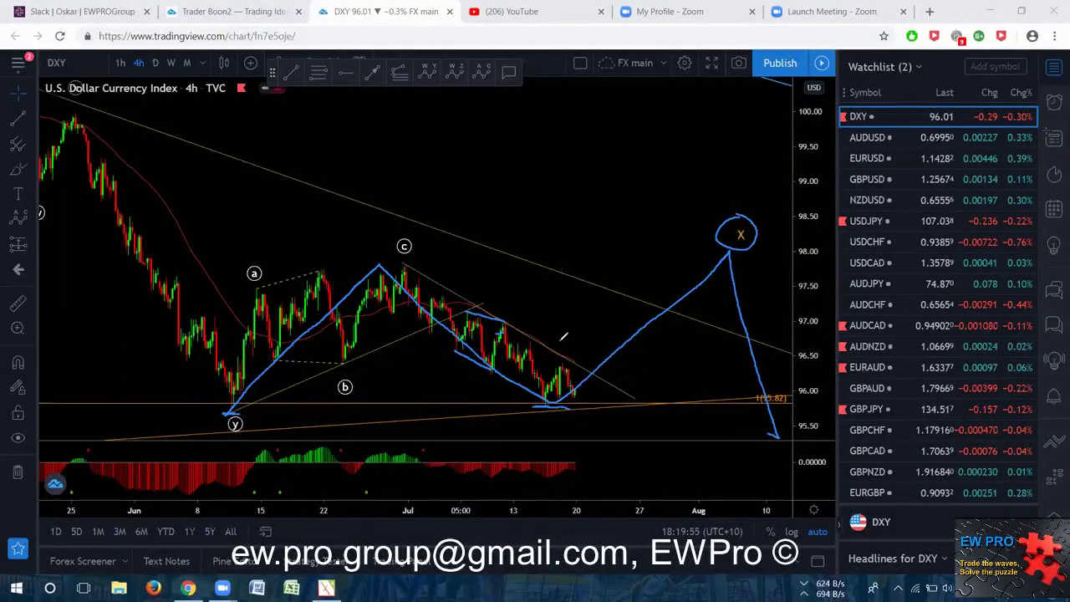
key(Delete)
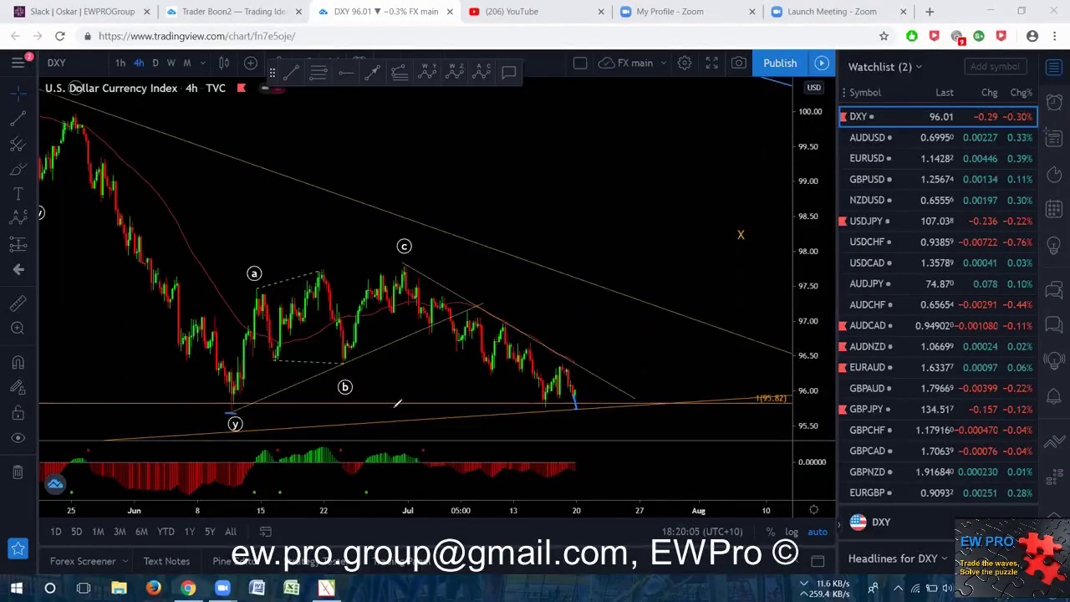
Step: Sketch the alternative DXY bounce from the rising support line up towards X, and clear the freehand marks
mouse_move(582, 405)
mouse_down()
mouse_move(585, 387)
mouse_move(683, 284)
mouse_up()
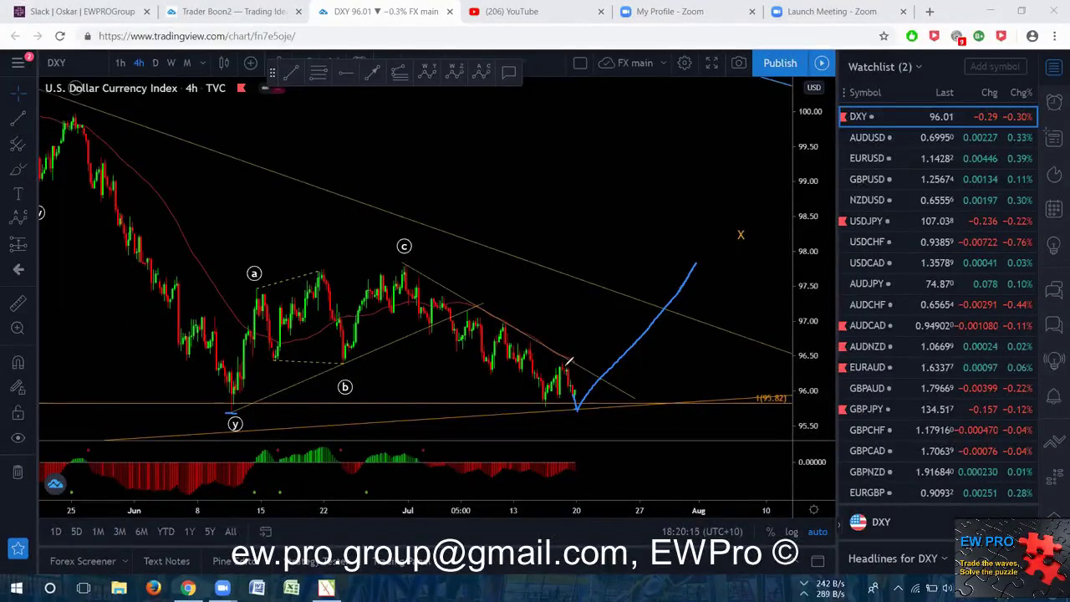
drag(607, 379, 699, 267)
drag(595, 395, 694, 257)
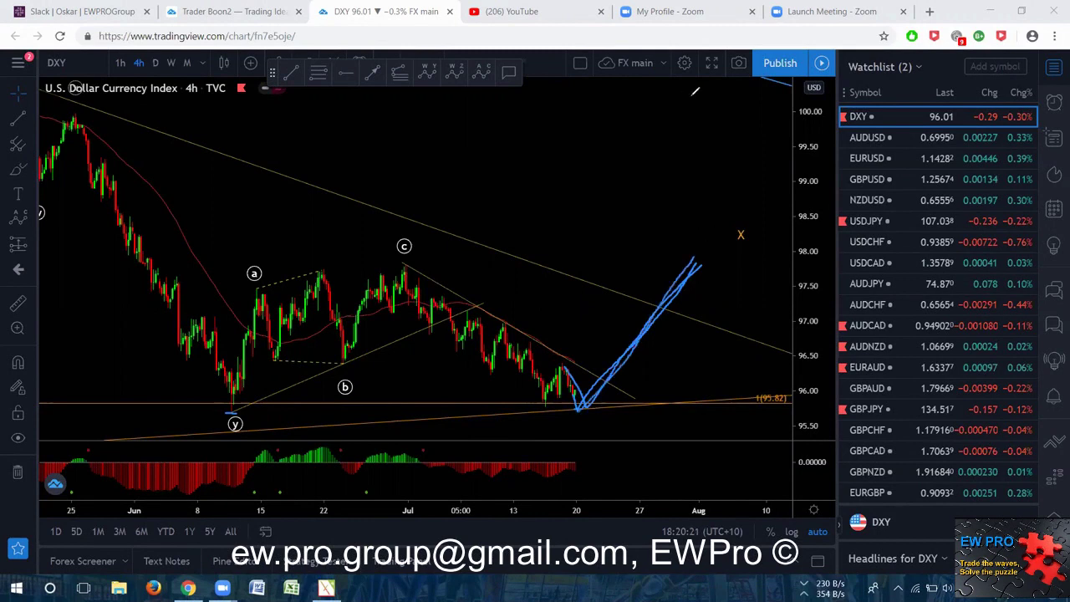
key(Delete)
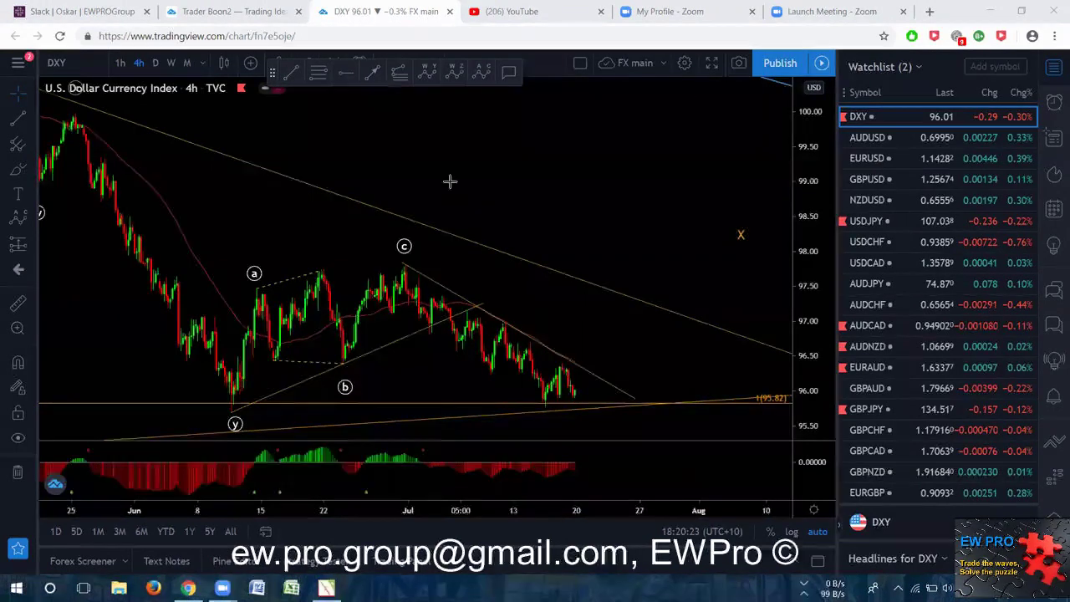
Step: Examine the mid-July DXY price action on the 1-hour chart and return to the 4-hour timeframe
scroll(448, 179, down, 3)
scroll(449, 179, up, 3)
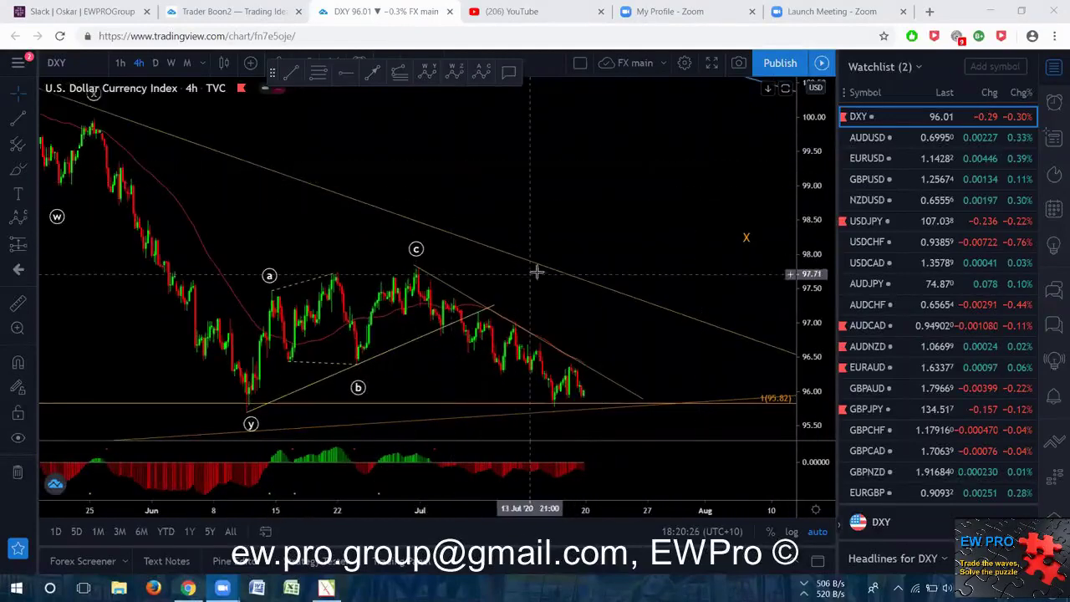
click(122, 64)
scroll(641, 303, up, 2)
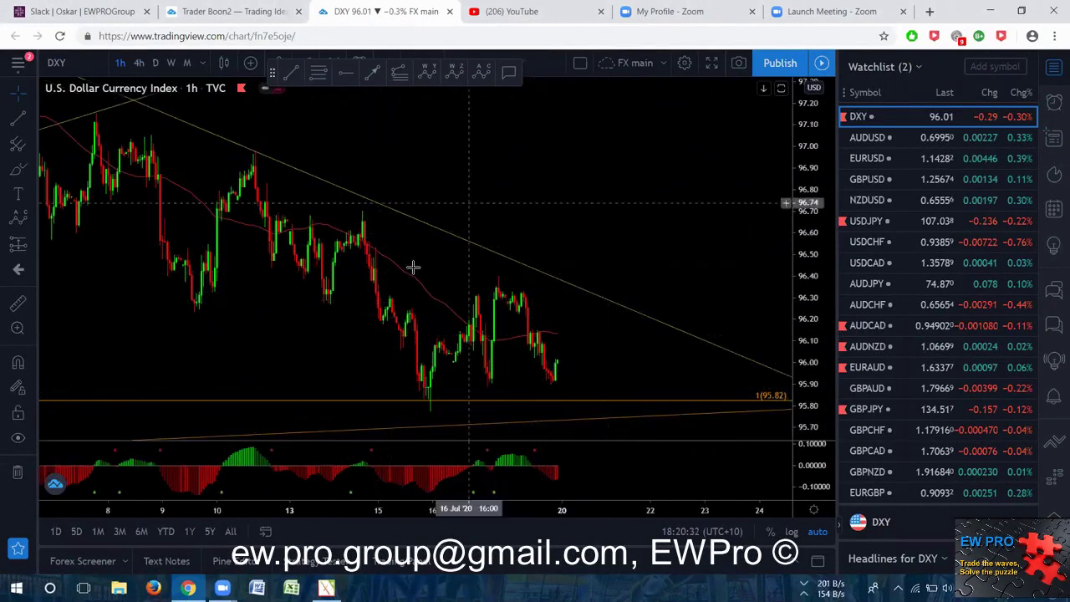
scroll(618, 242, down, 1)
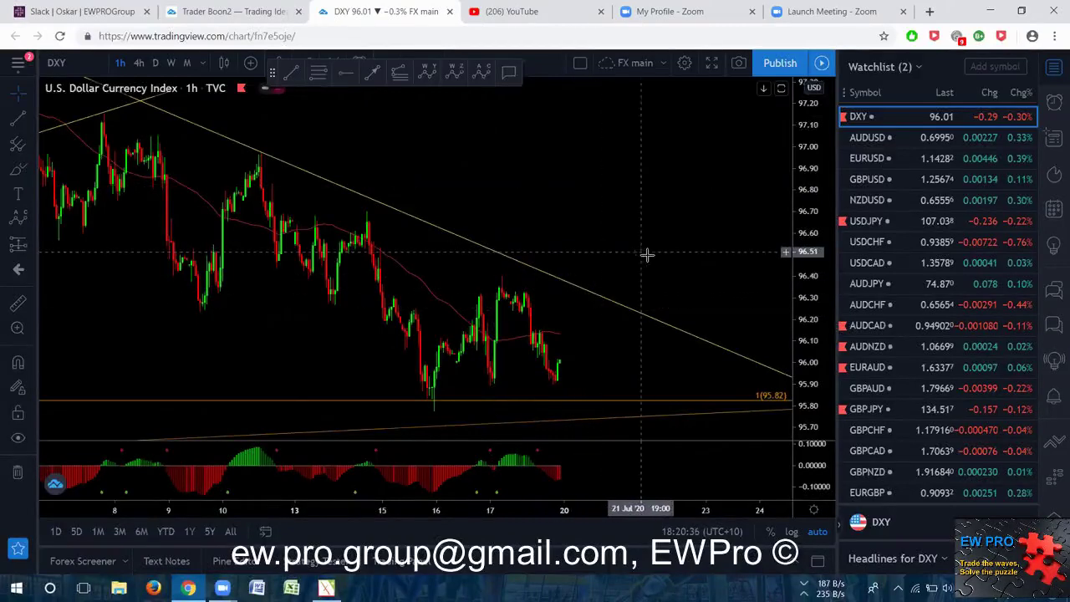
scroll(554, 235, down, 2)
click(139, 62)
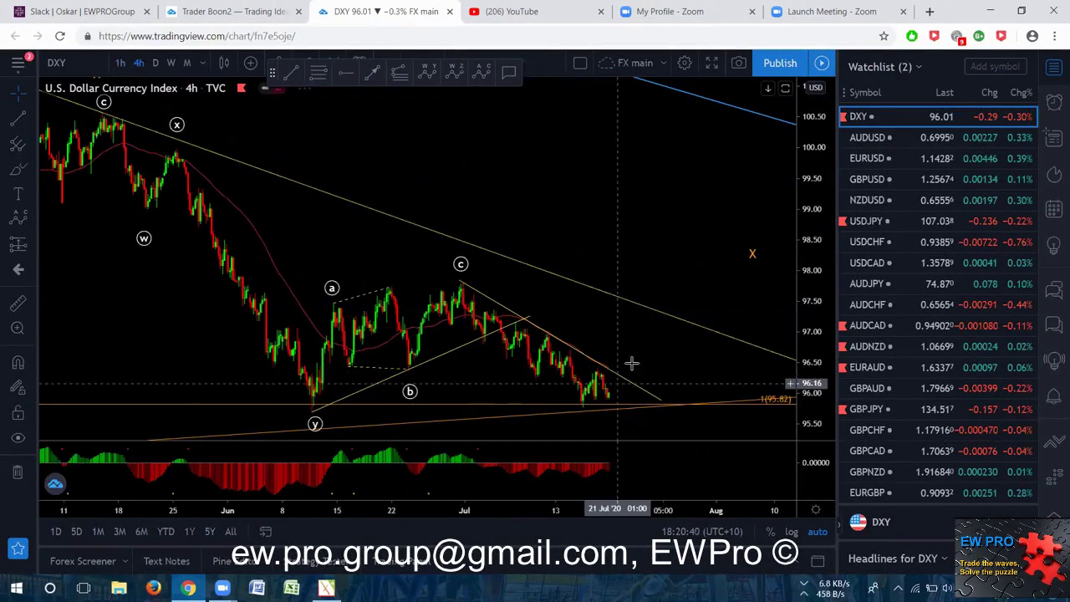
Step: On the AUDUSD chart, move the circled b label and the upper dashed line's end to the mid-July high and remove the short blue up arrow
click(861, 139)
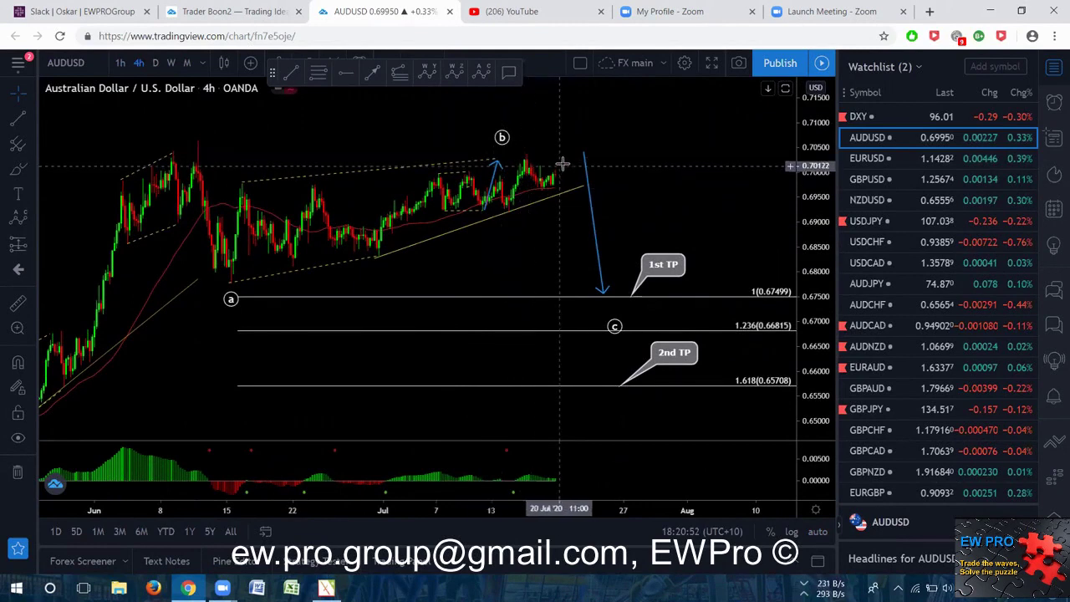
mouse_move(505, 149)
mouse_down()
mouse_move(532, 145)
mouse_move(502, 157)
mouse_move(528, 152)
mouse_up()
right_click(497, 174)
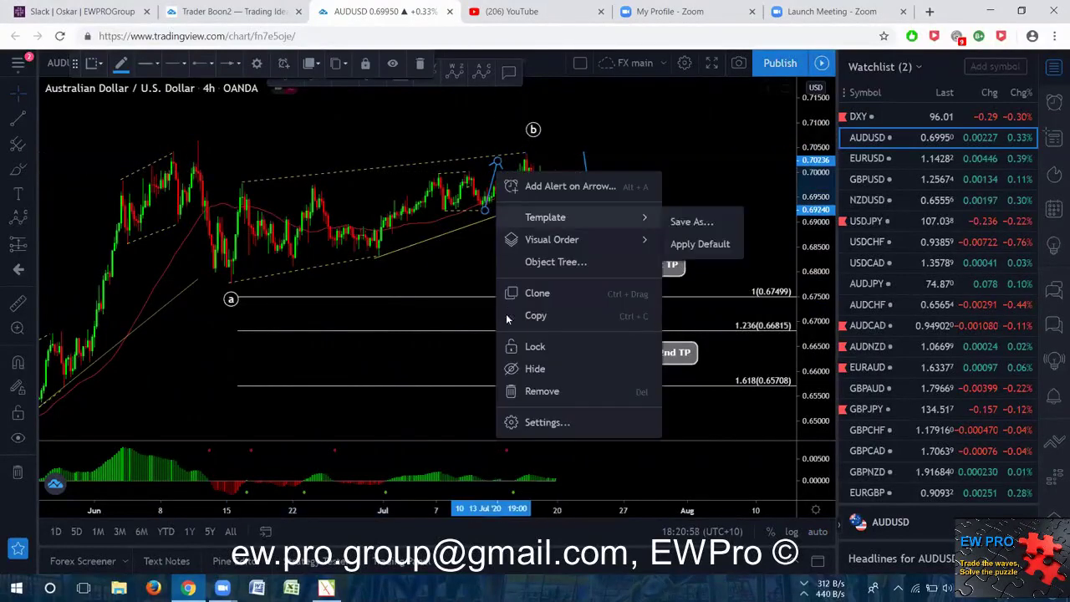
click(532, 389)
Step: Examine the AUDUSD 4-hour wave count from a to c and its first and second take-profit levels
drag(678, 173, 665, 172)
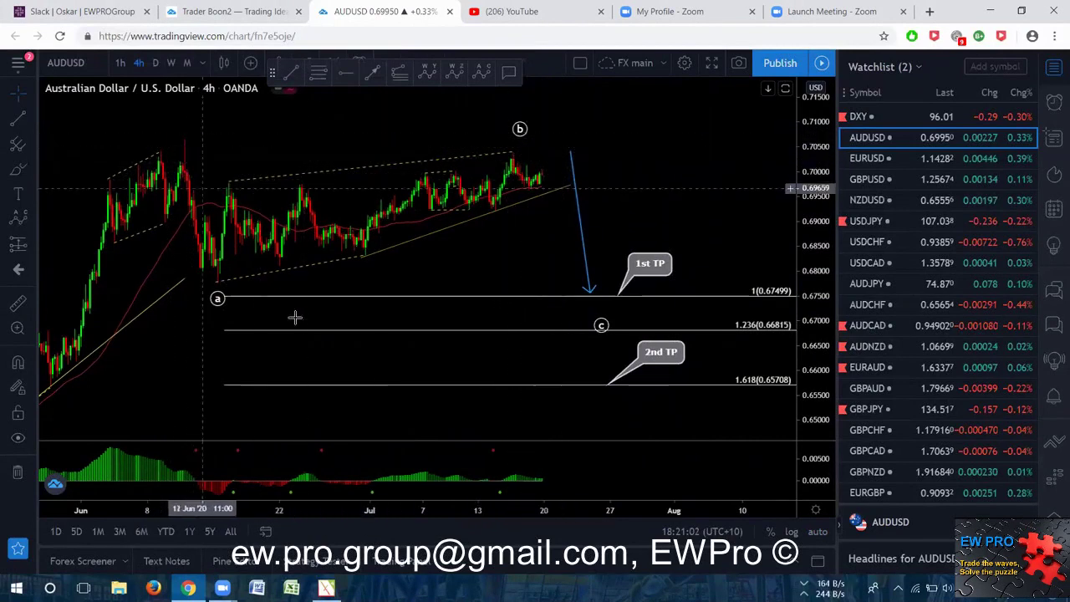
drag(637, 188, 616, 189)
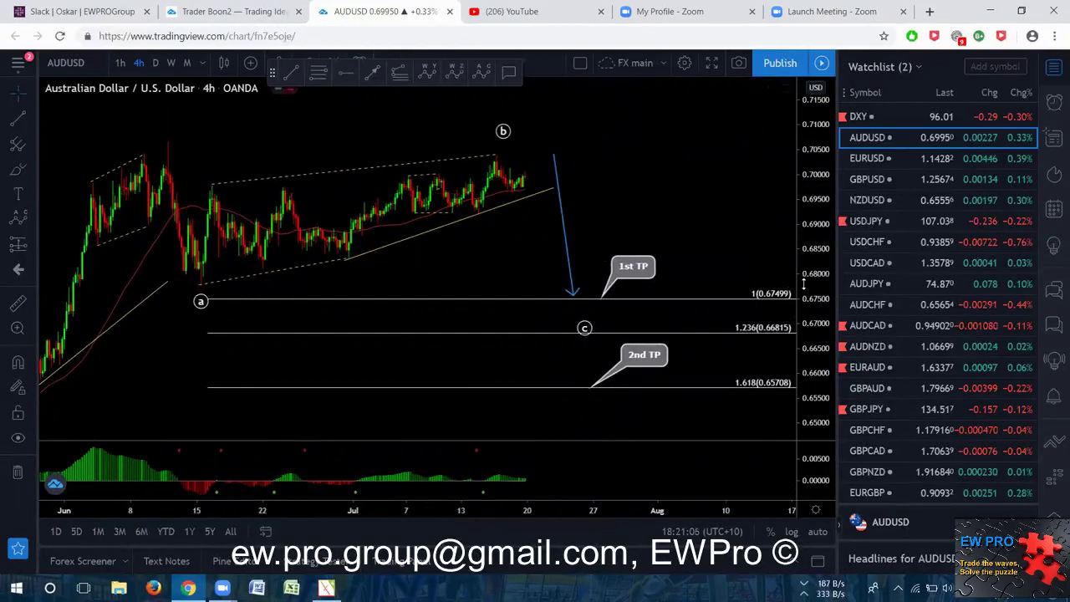
drag(808, 276, 808, 250)
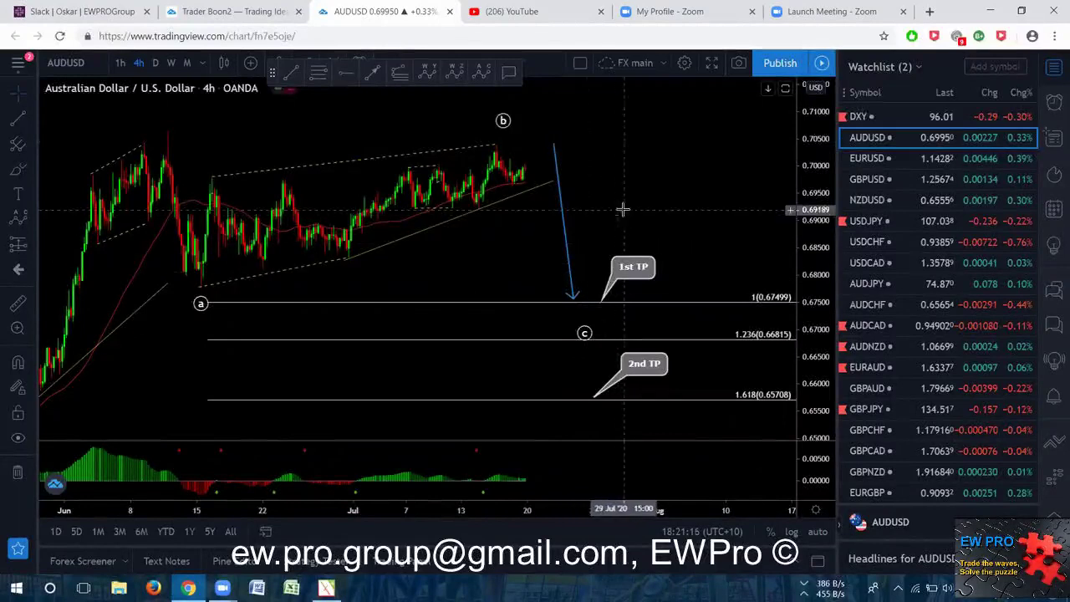
drag(606, 205, 588, 202)
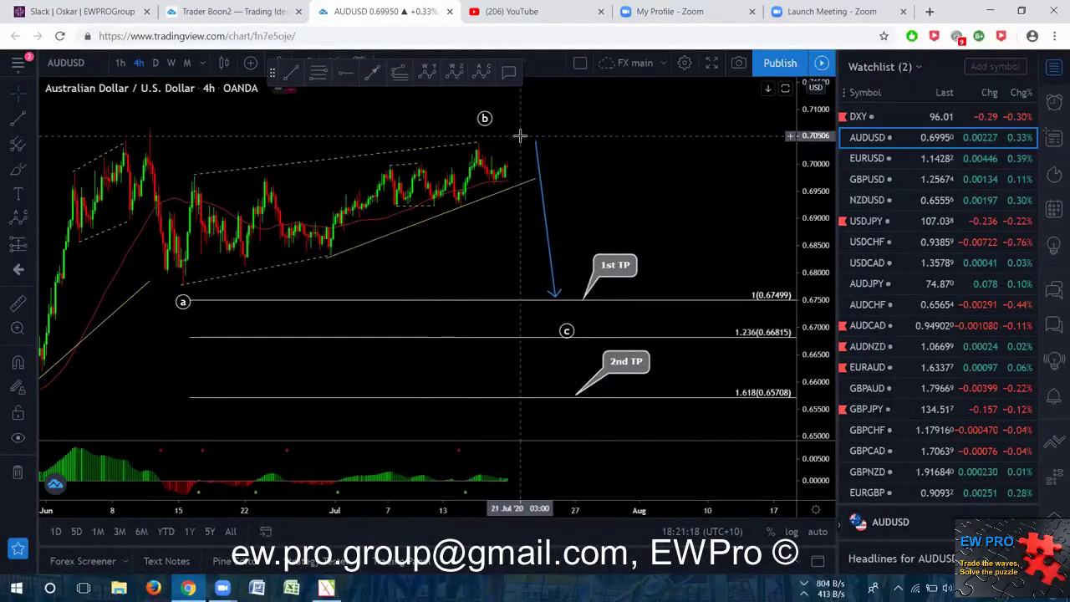
drag(496, 262, 547, 265)
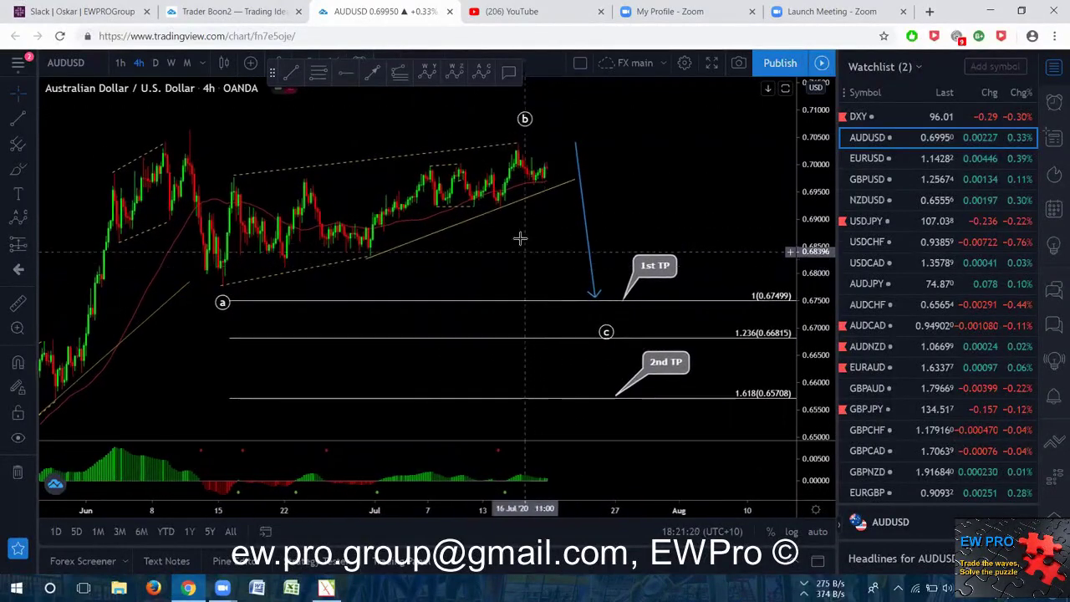
drag(635, 172, 610, 174)
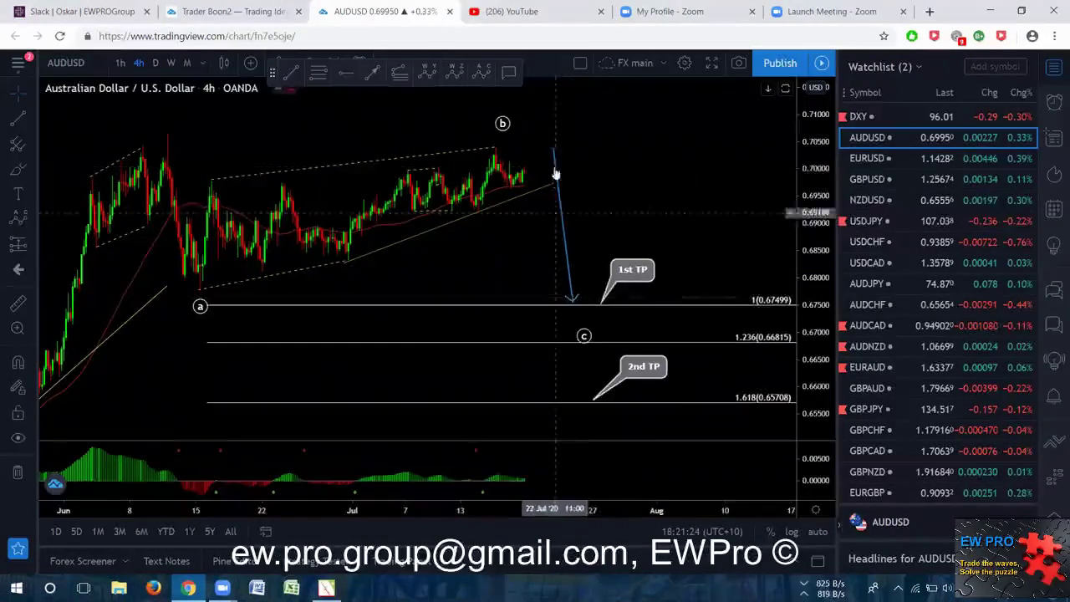
Step: Draw a trend line under the AUDUSD 1-hour lows from about 0.6960 on 17 July to about 0.6995 on 21 July
click(120, 63)
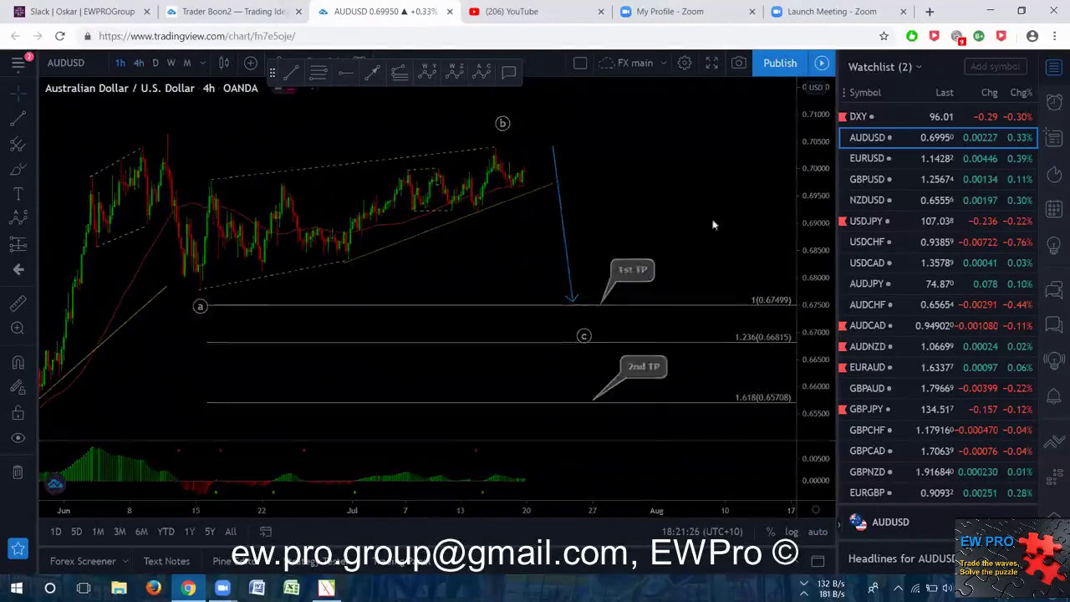
scroll(659, 251, up, 3)
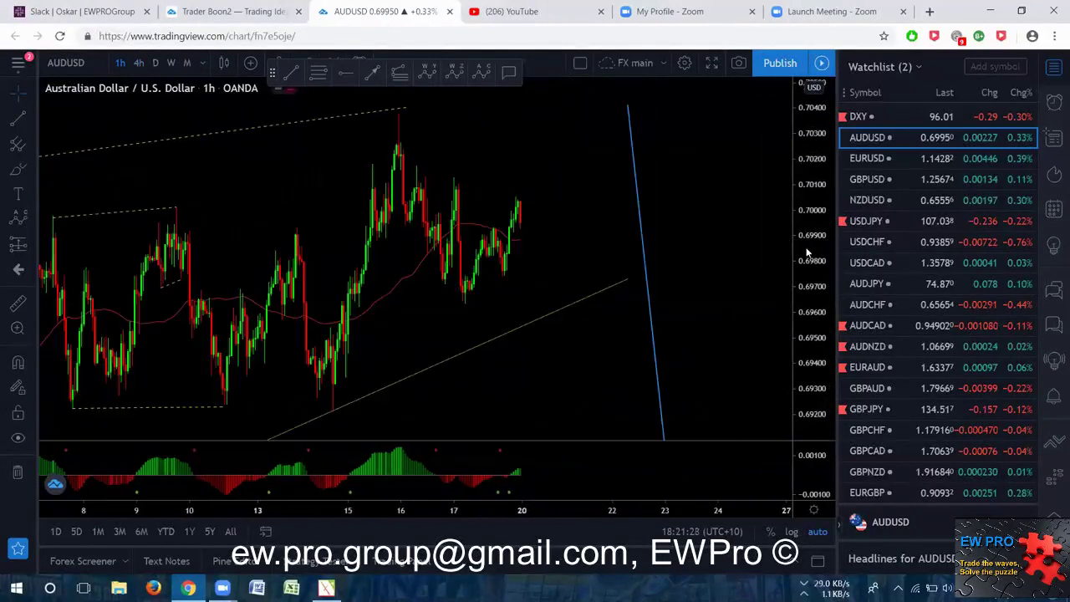
scroll(664, 253, up, 3)
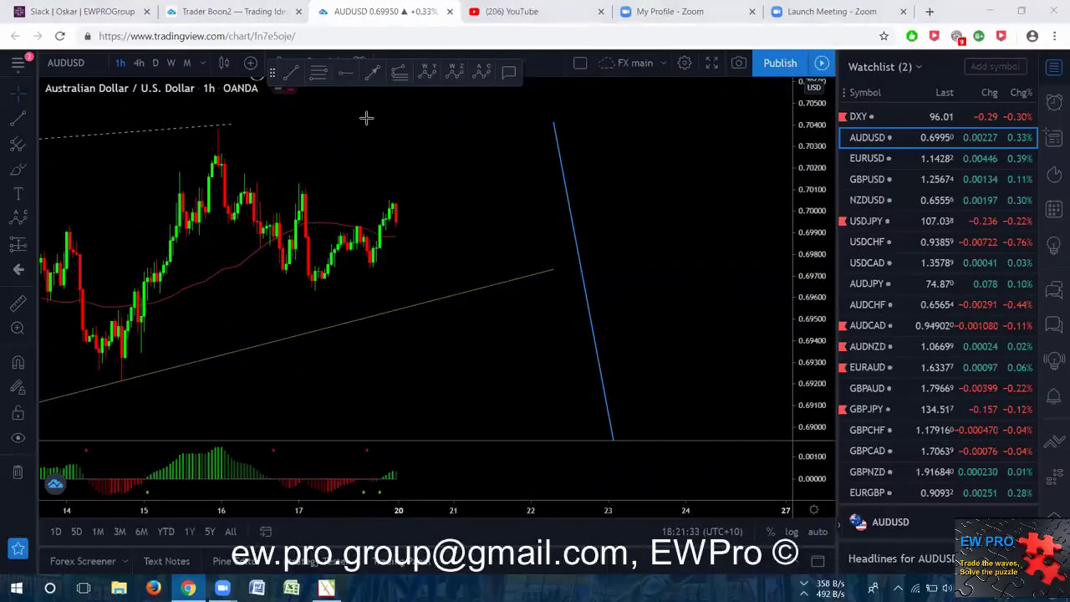
key(alt+t)
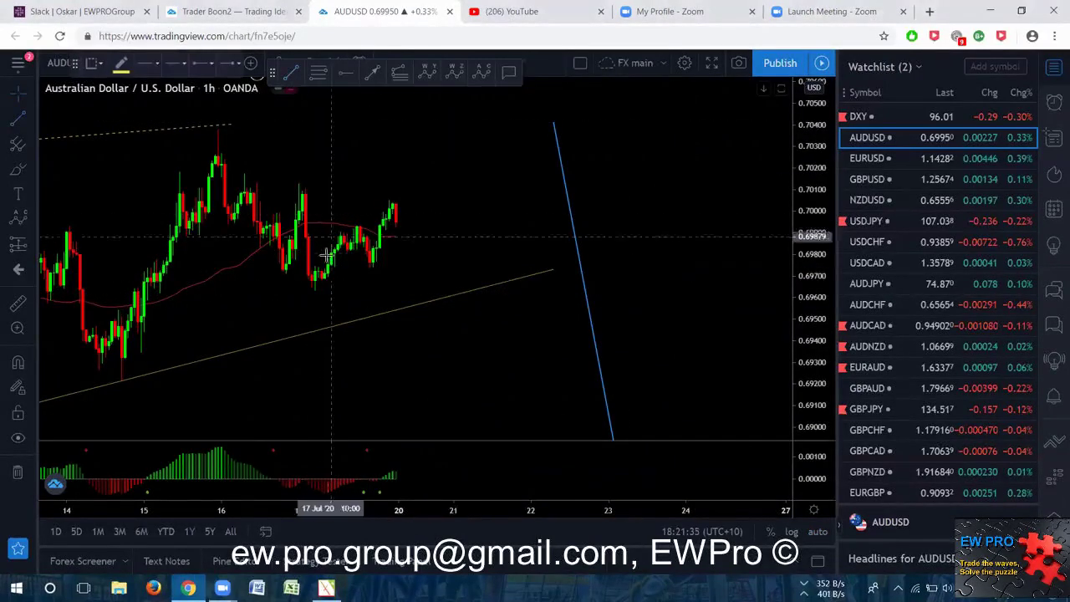
click(306, 299)
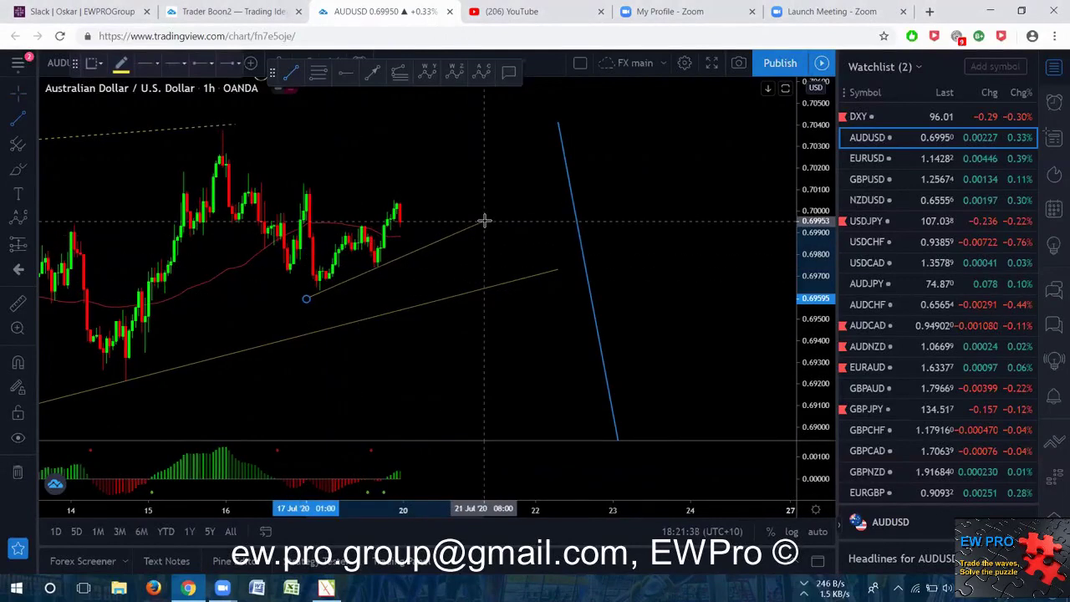
click(483, 222)
drag(306, 300, 306, 297)
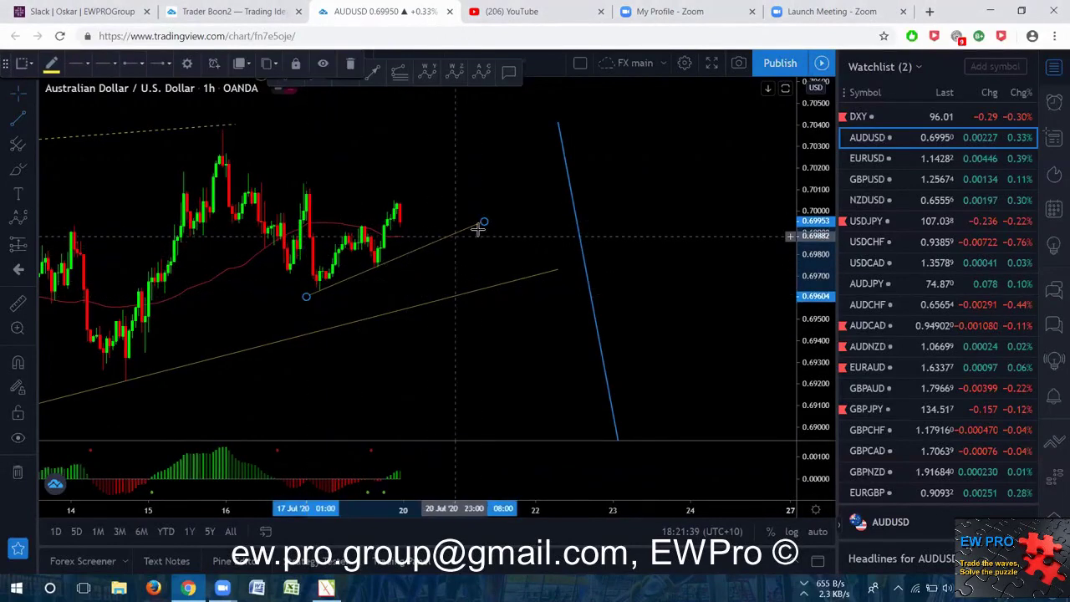
drag(484, 223, 487, 227)
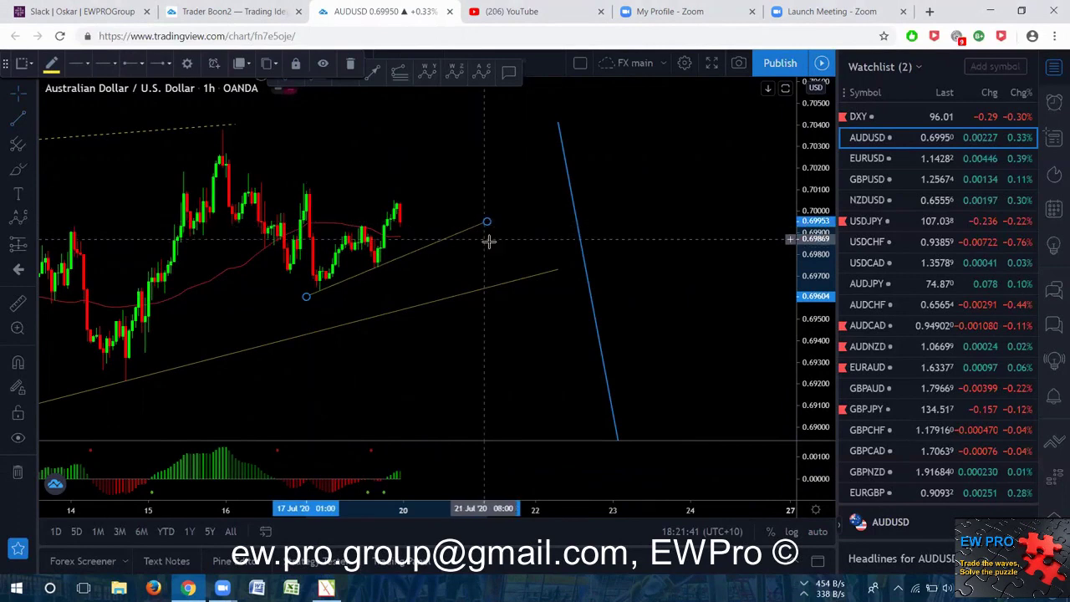
click(454, 126)
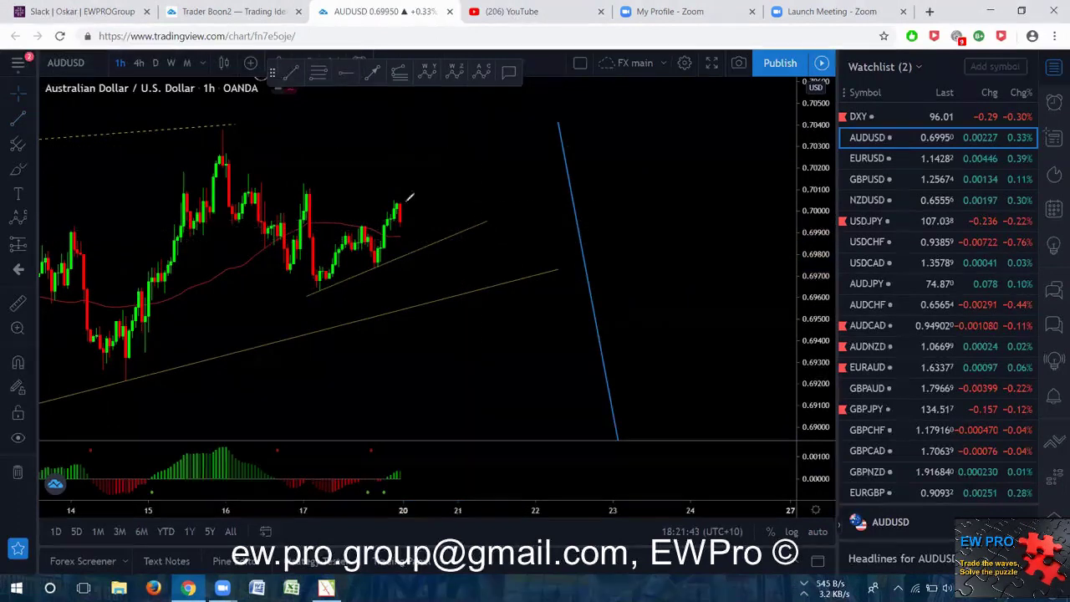
Step: Sketch a break below the new AUDUSD trend line with a small pullback and further drop, and clear the sketch
drag(405, 204, 417, 268)
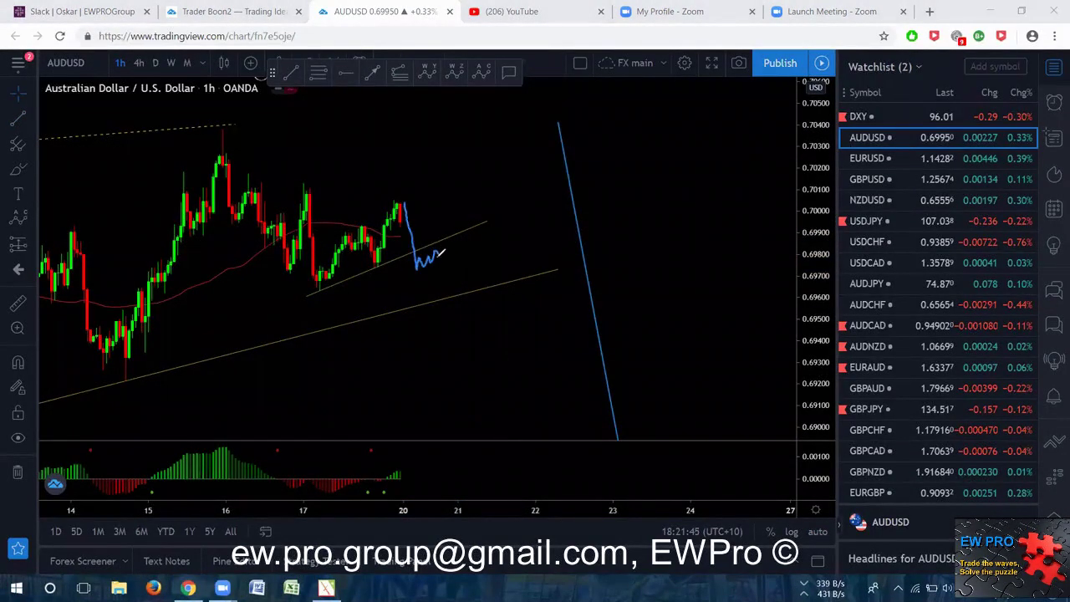
mouse_move(436, 249)
mouse_down()
mouse_move(446, 242)
mouse_move(473, 379)
mouse_up()
key(Escape)
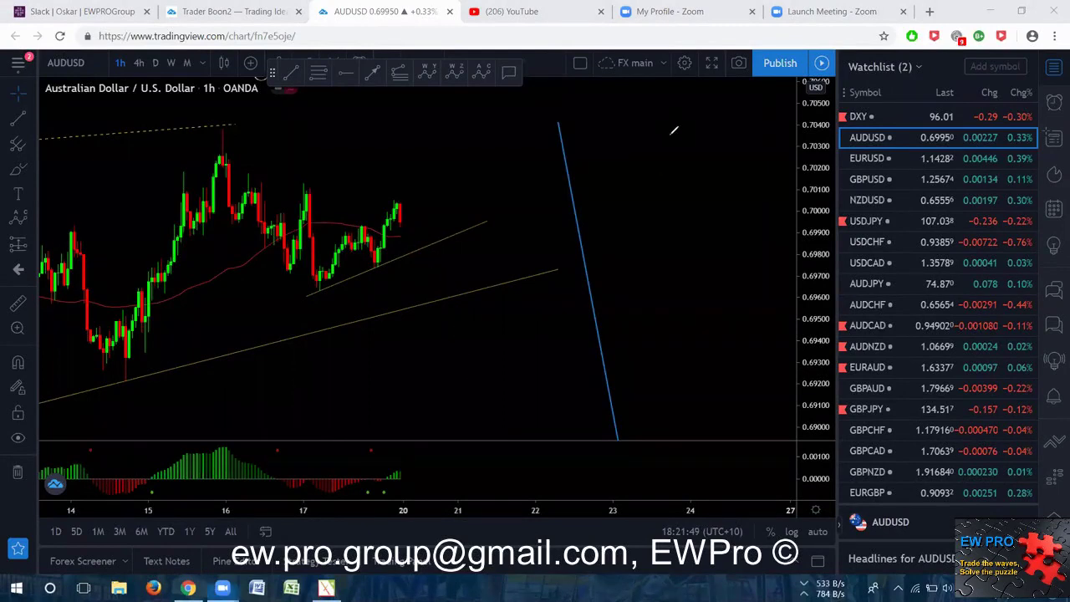
Step: Open the EURUSD chart on the 4-hour timeframe with the wave labels and Fibonacci target levels in view
click(867, 162)
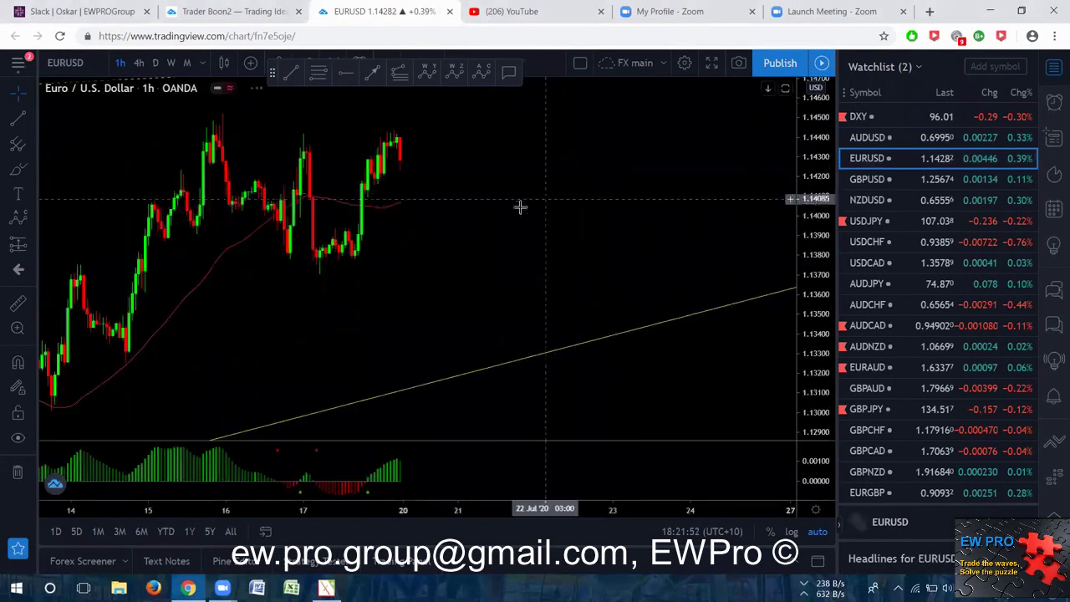
click(140, 64)
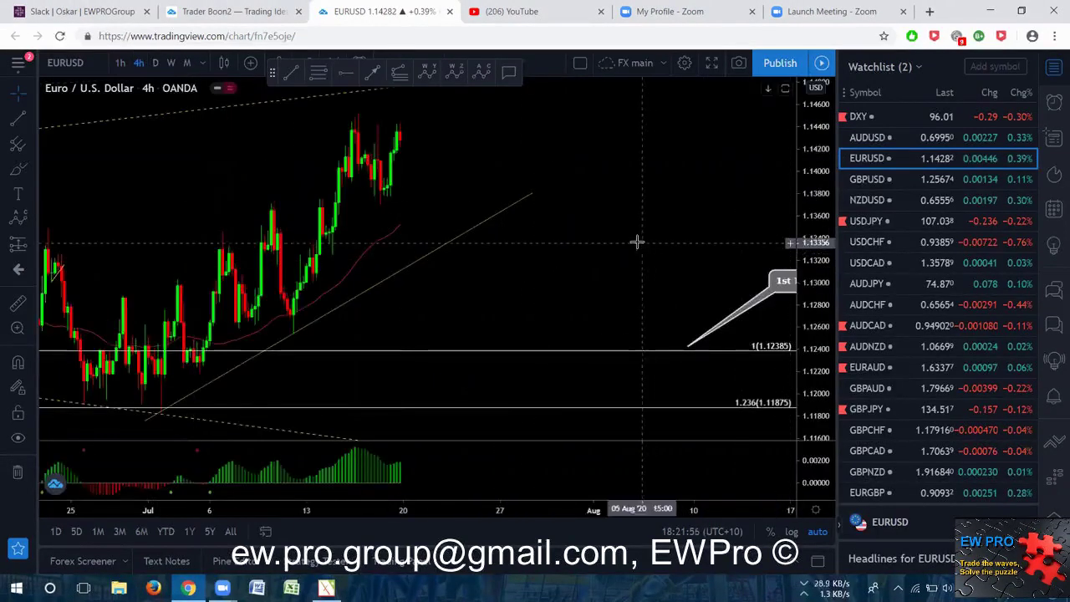
scroll(638, 241, down, 5)
drag(630, 202, 624, 225)
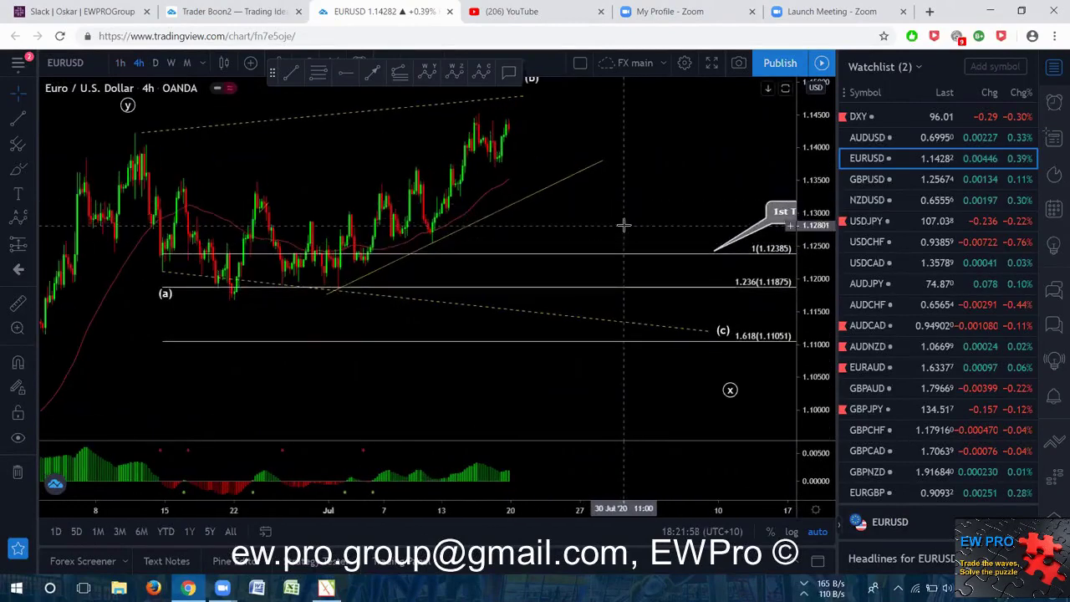
Step: Sketch the EURUSD path from the y high down to (a), up to (b) and down to (c), and clear the sketch
drag(800, 218, 800, 234)
drag(590, 192, 586, 207)
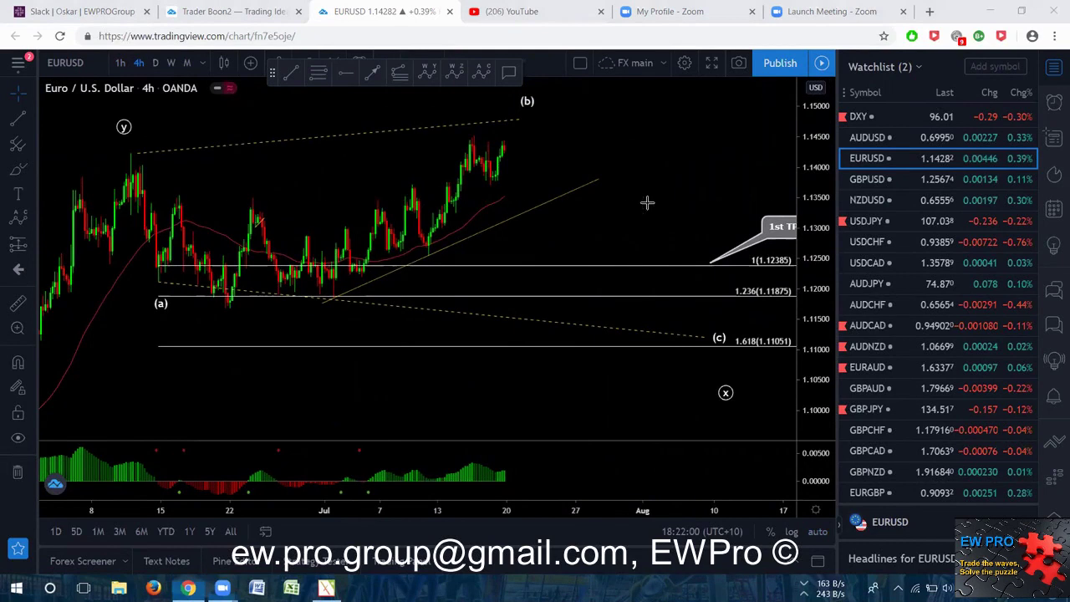
drag(649, 201, 644, 201)
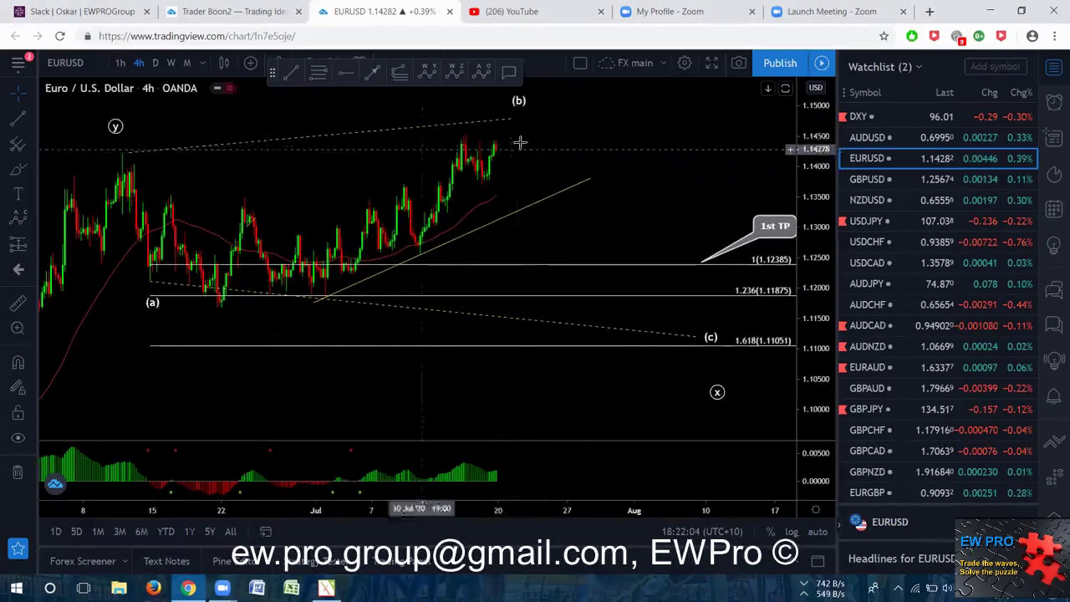
scroll(618, 255, down, 2)
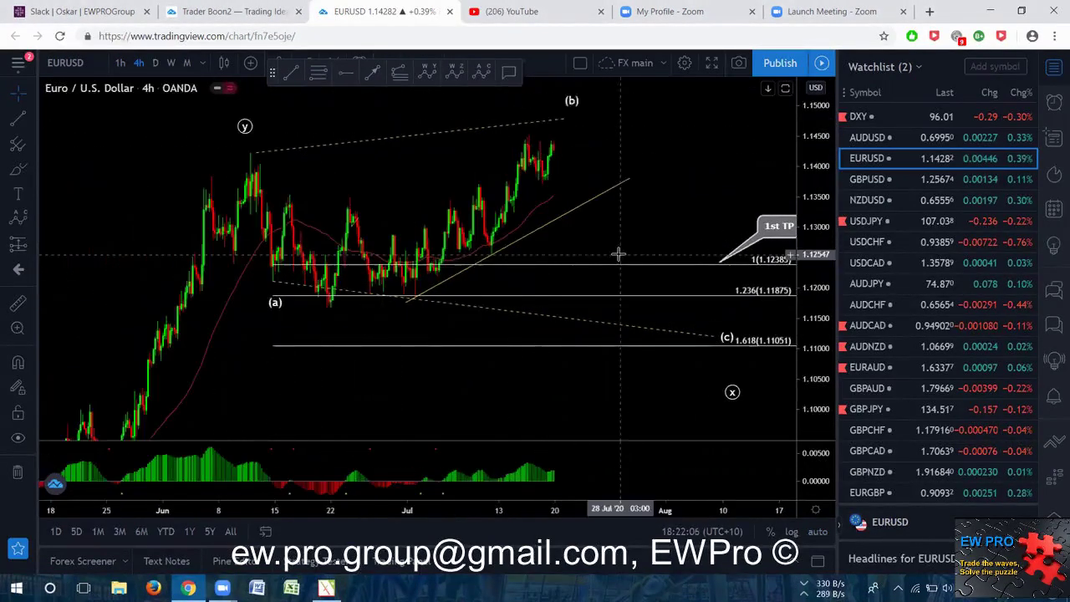
drag(674, 219, 533, 209)
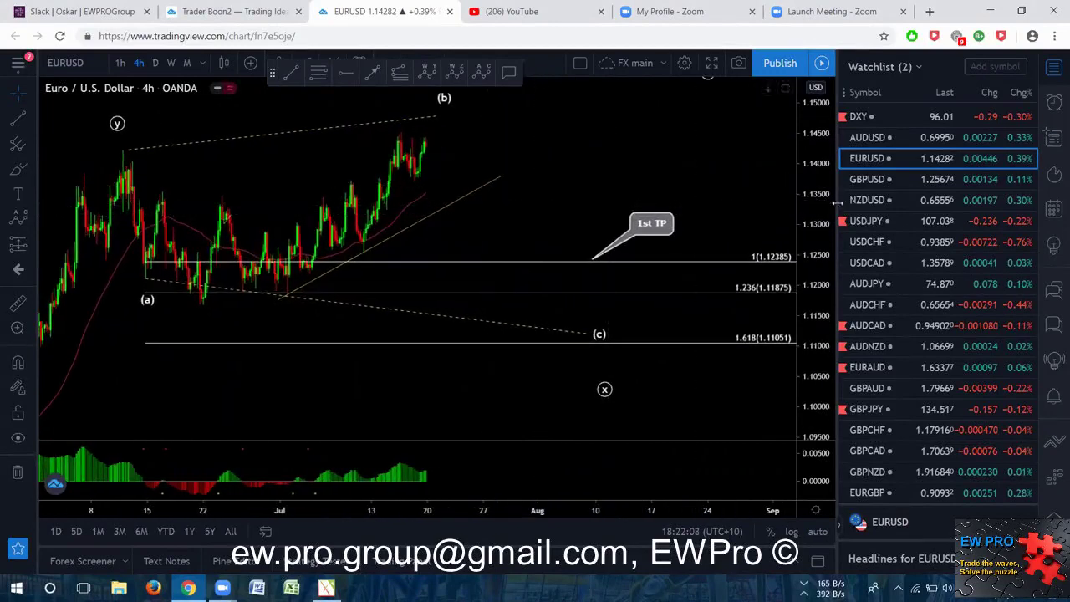
mouse_move(650, 165)
mouse_down()
mouse_move(660, 183)
mouse_move(649, 175)
mouse_up()
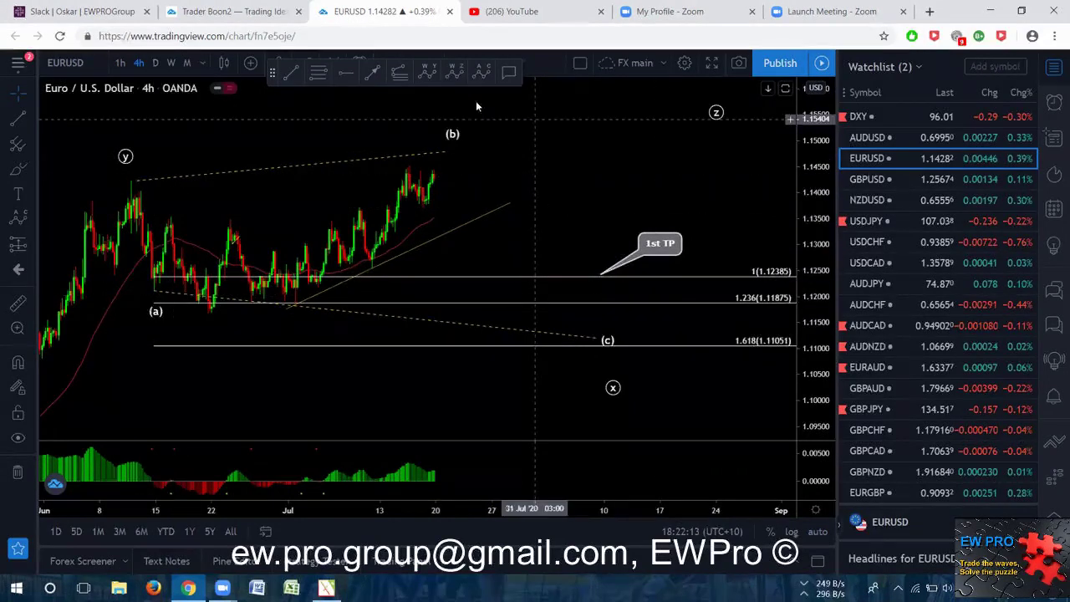
mouse_move(130, 182)
mouse_down()
mouse_move(158, 293)
mouse_move(432, 168)
mouse_up()
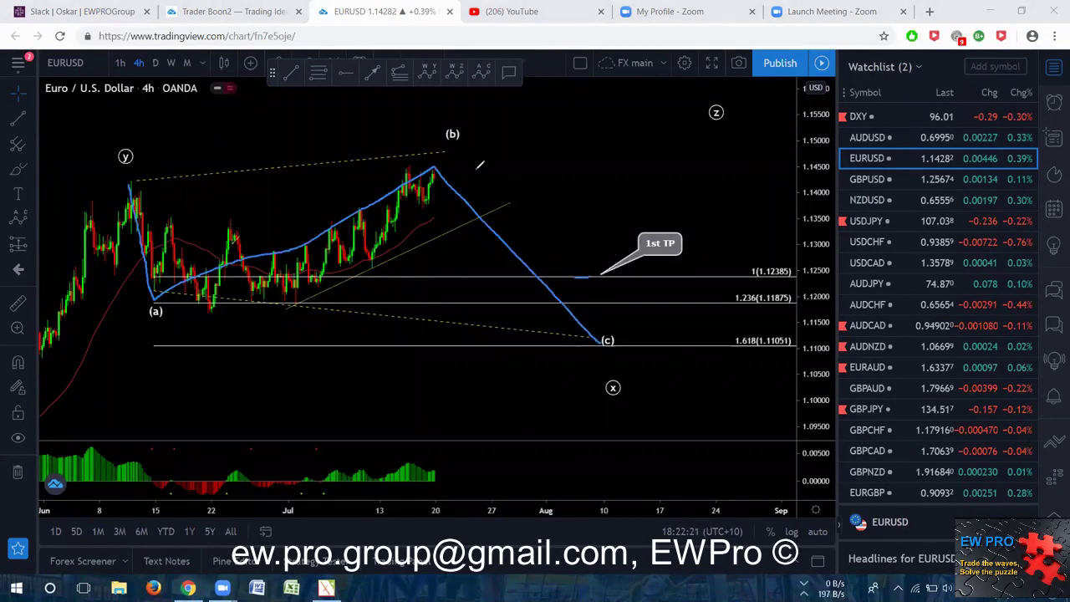
key(e)
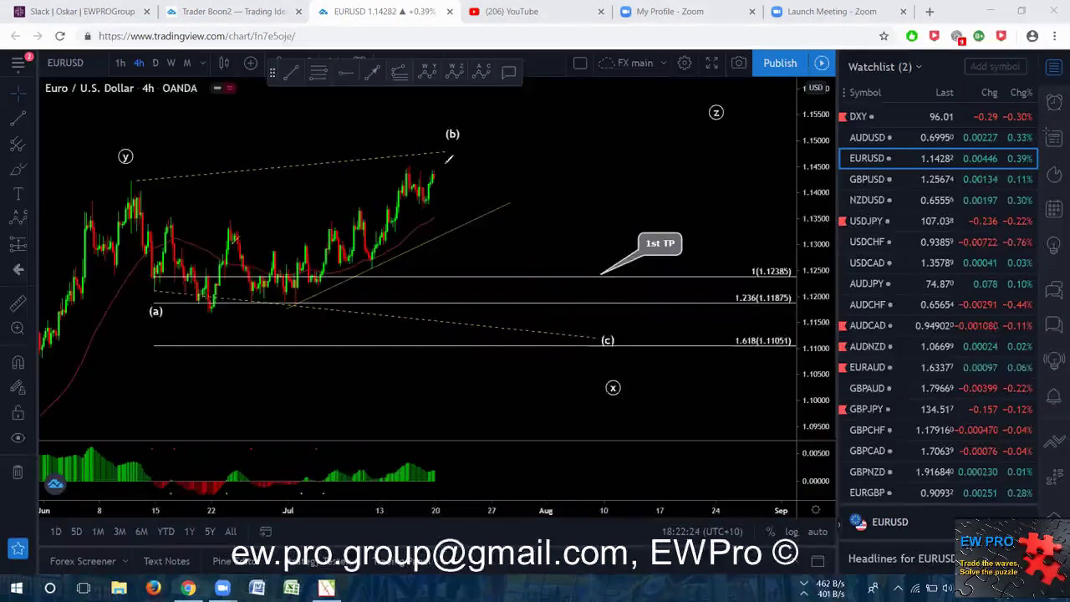
Step: Sketch a EURUSD drop from (b) to the 1st TP level and a rise towards wave z, circle z, and clear the sketch
drag(444, 163, 510, 271)
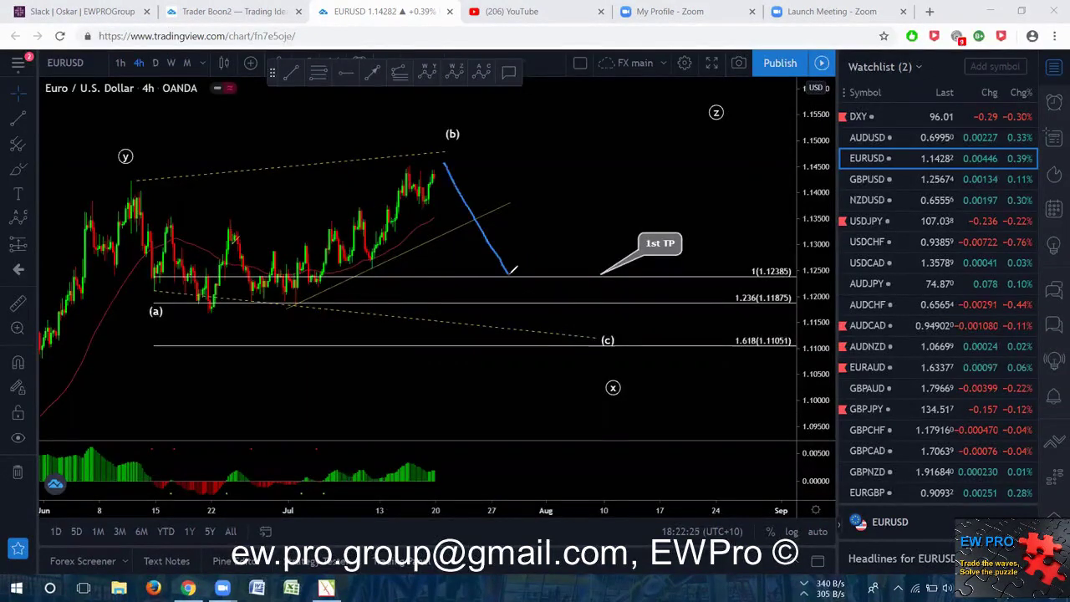
drag(555, 208, 635, 129)
mouse_move(709, 100)
mouse_down()
mouse_move(703, 130)
mouse_move(700, 107)
mouse_up()
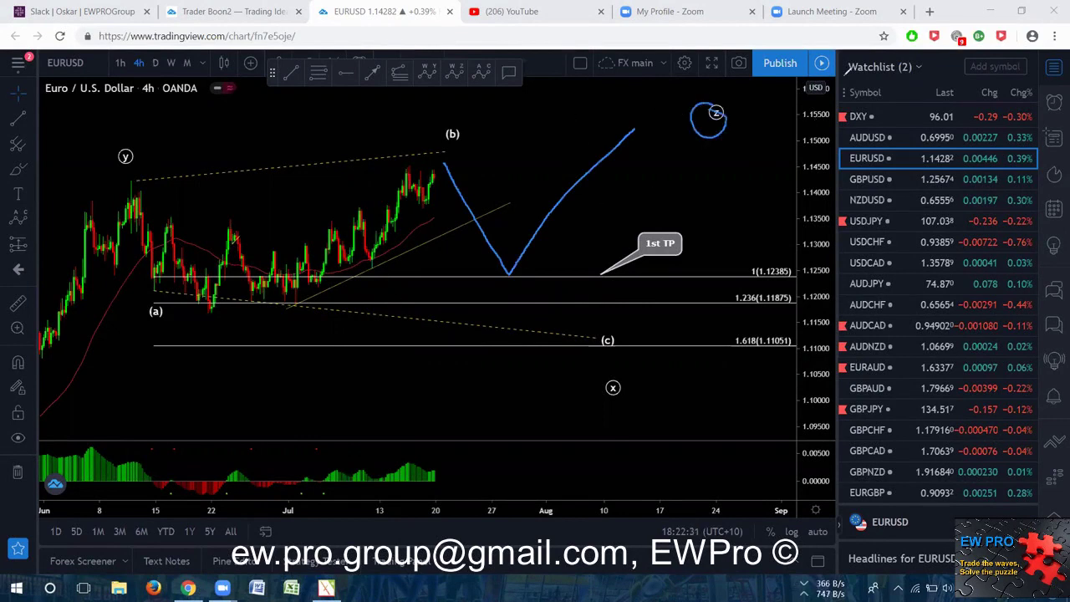
key(e)
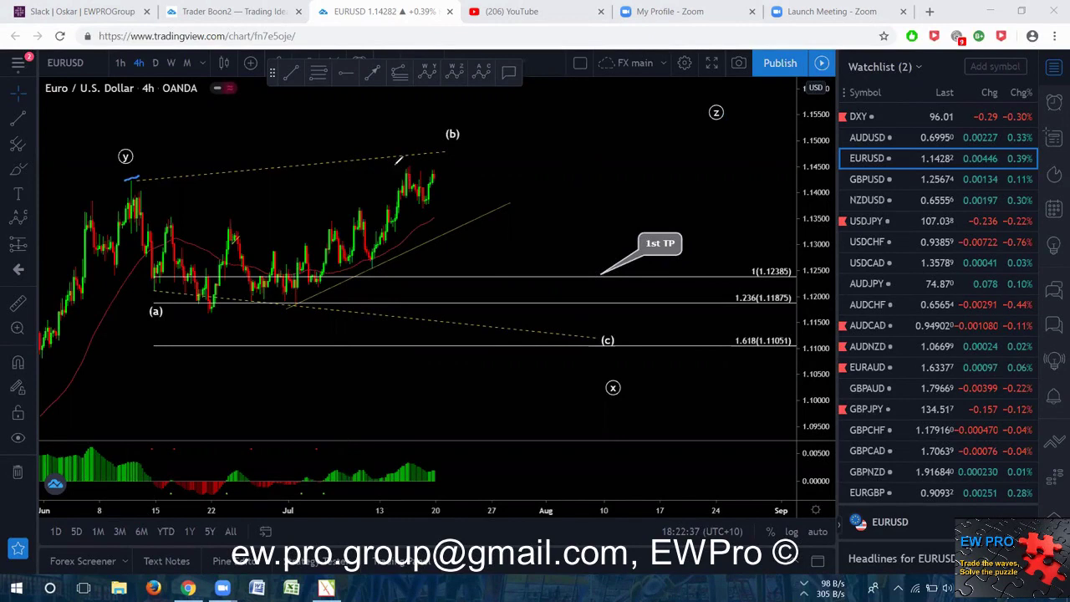
Step: Mark the EURUSD price highs against the declining momentum histogram peaks, sketch a drop from (b), and clear the sketch
drag(79, 443, 427, 458)
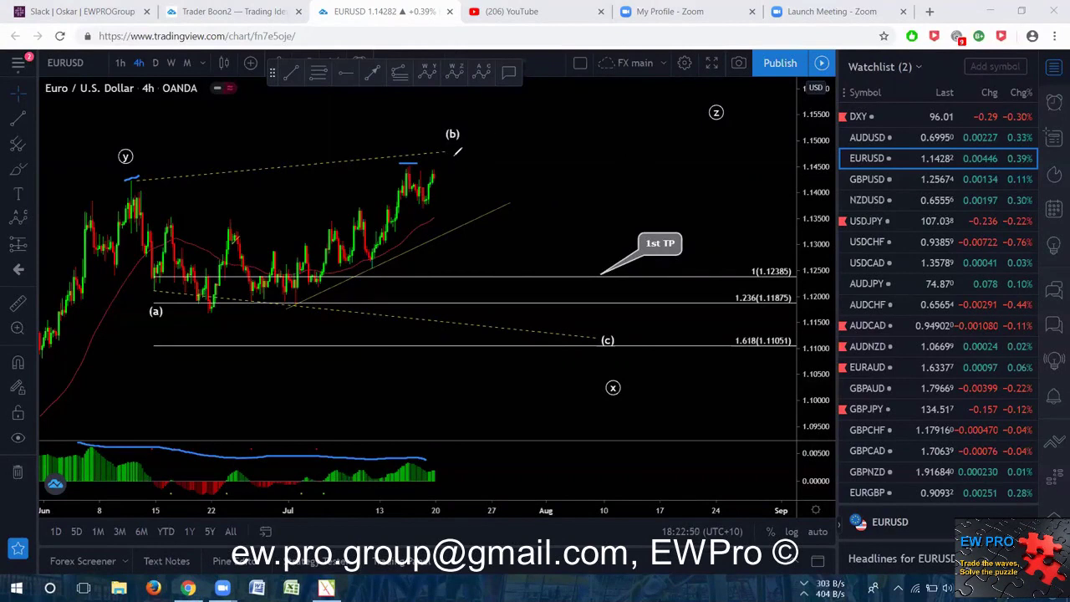
drag(459, 156, 502, 287)
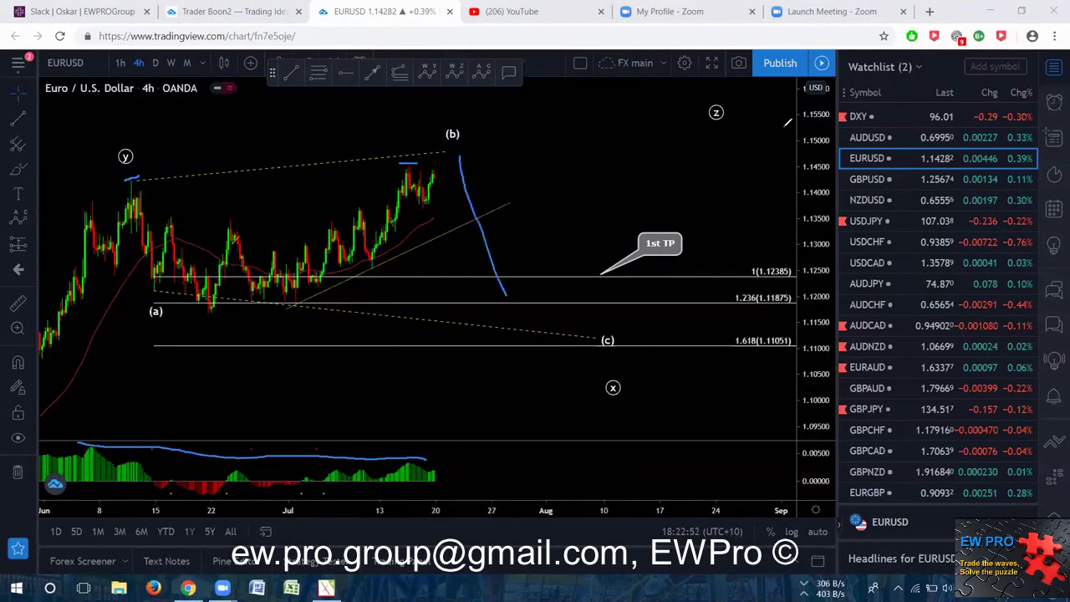
key(e)
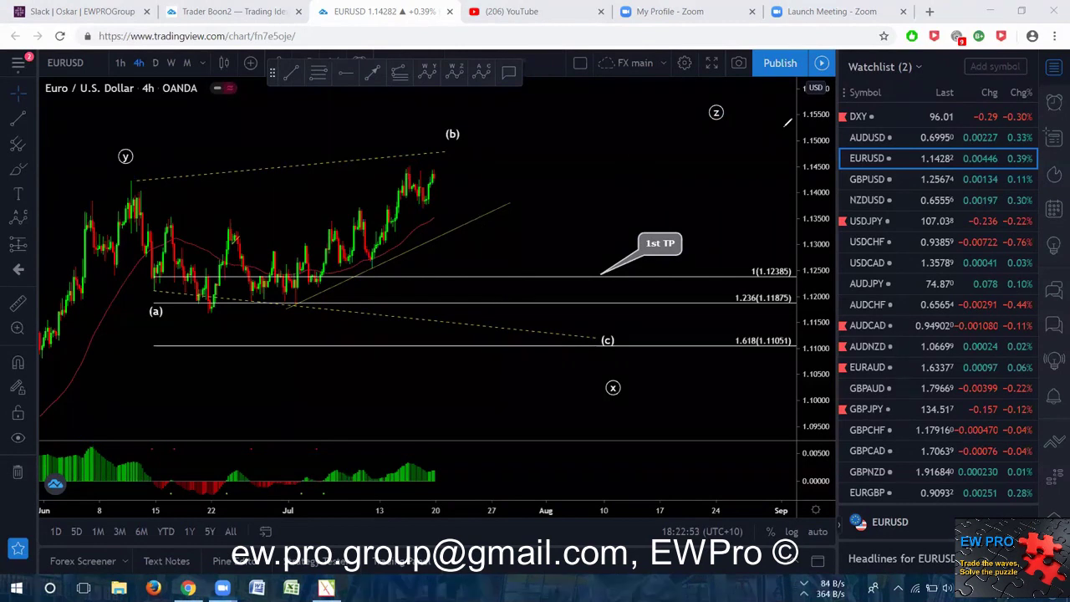
Step: Open the GBPUSD 4-hour chart with waves a to c and the 1.23091, 1.22242 and 1.20869 target levels in view
click(857, 179)
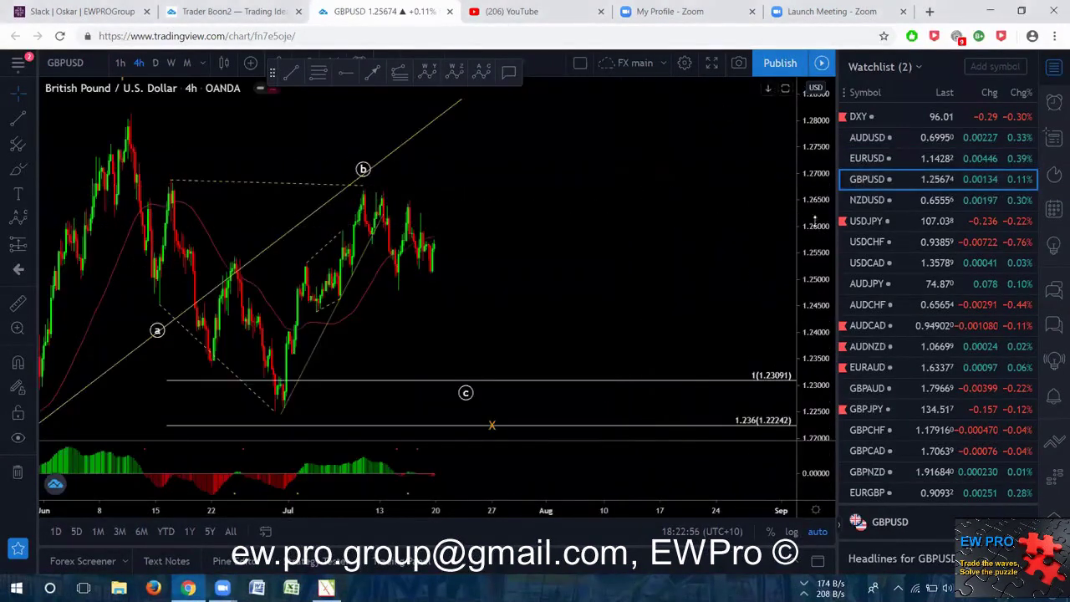
scroll(643, 283, down, 2)
drag(643, 283, 573, 282)
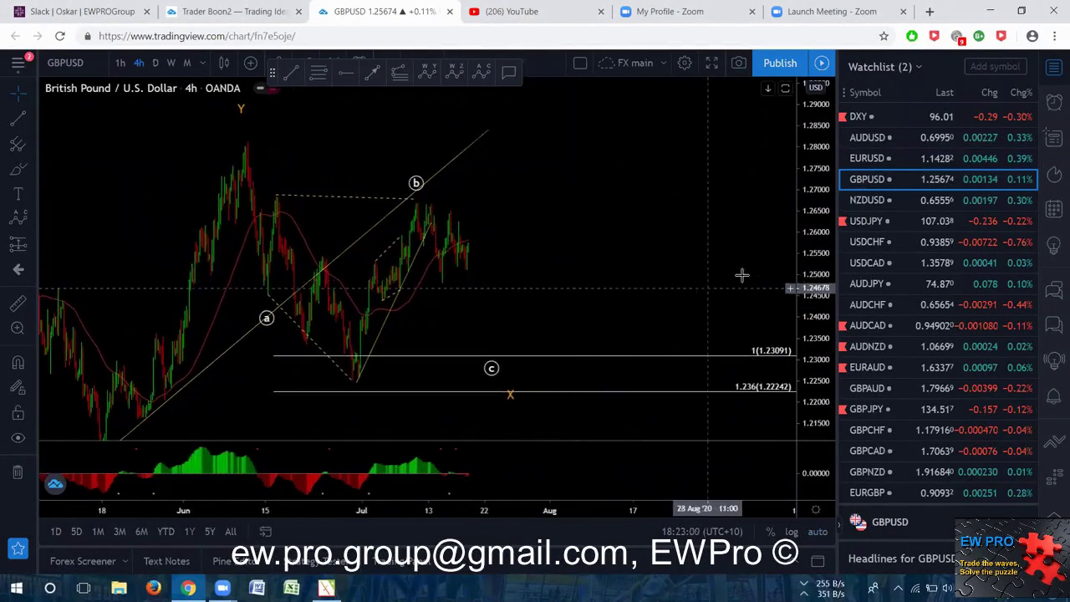
mouse_move(675, 285)
mouse_down()
mouse_move(605, 255)
mouse_move(653, 248)
mouse_up()
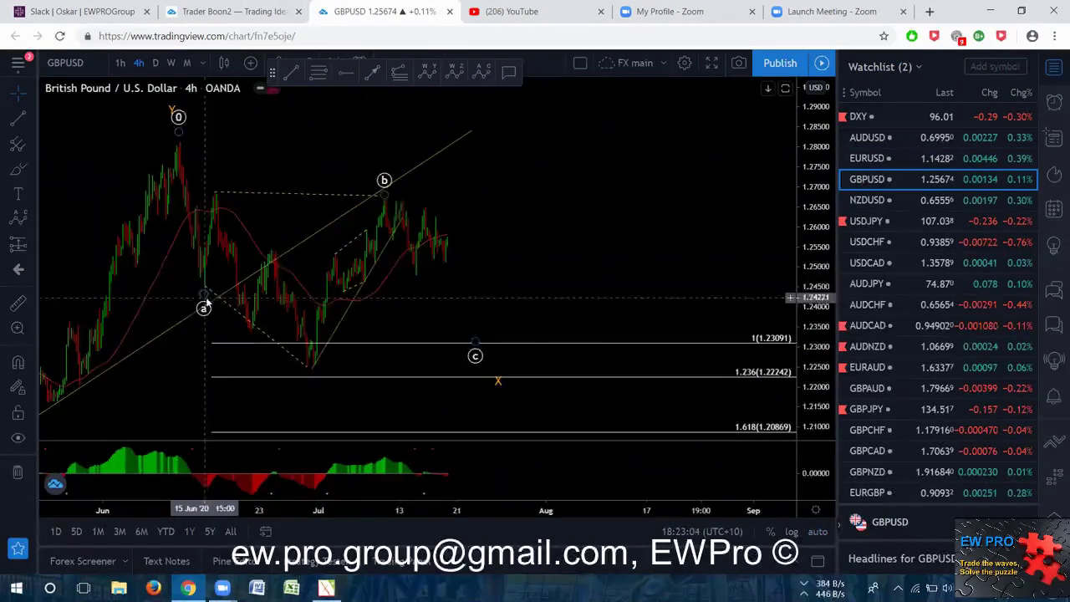
drag(549, 245, 542, 243)
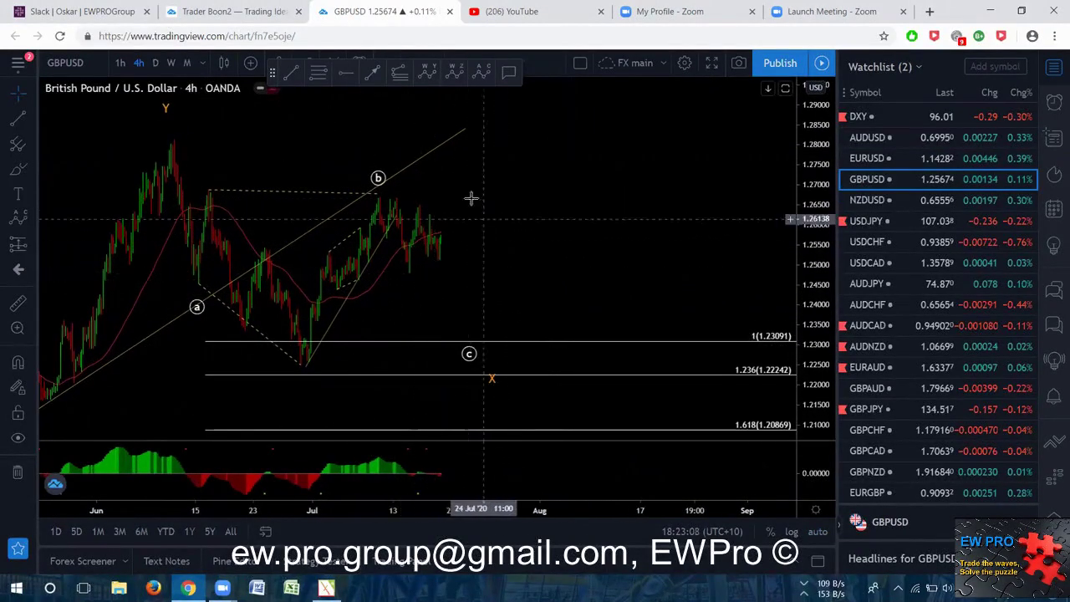
drag(552, 251, 565, 252)
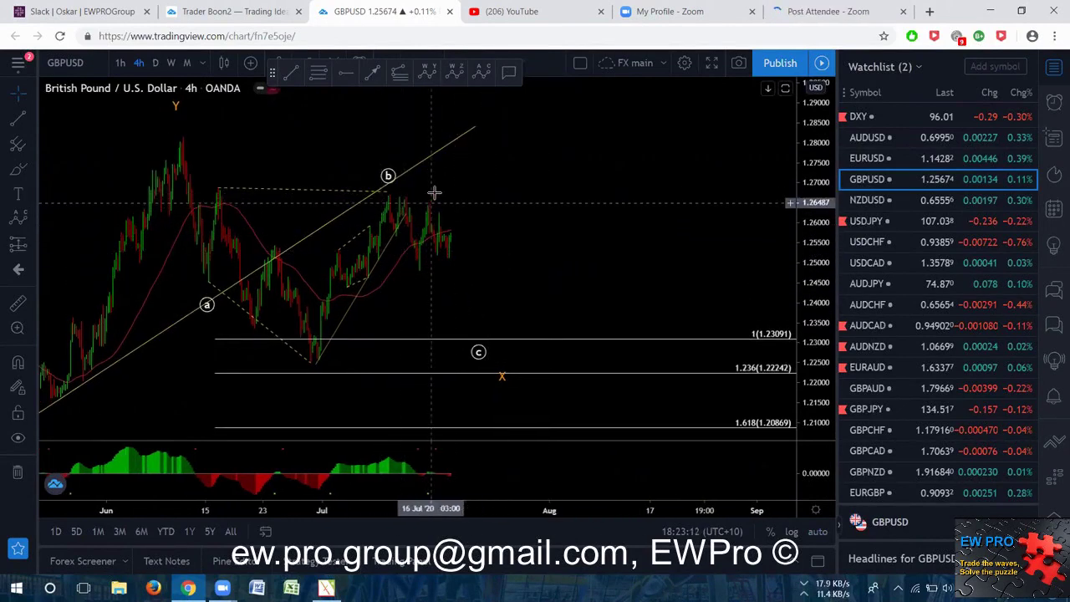
Step: Circle GBPUSD wave b, sketch a direct drop to the 1.23091 level and the recent zigzag, and clear the sketch
drag(394, 155, 443, 341)
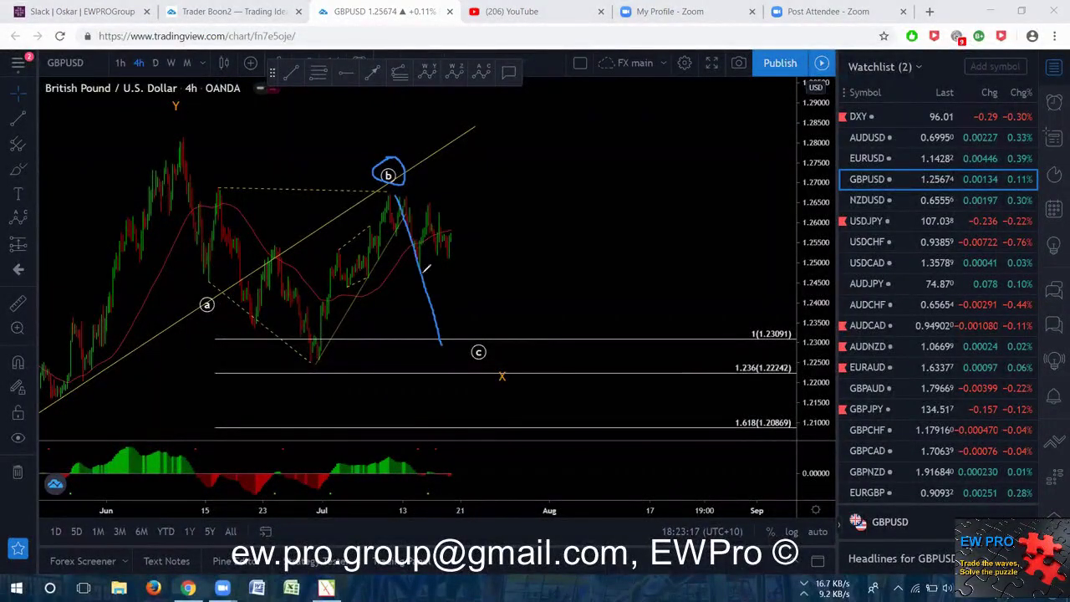
mouse_move(393, 192)
mouse_down()
mouse_move(422, 247)
mouse_move(431, 205)
mouse_move(450, 248)
mouse_move(458, 224)
mouse_up()
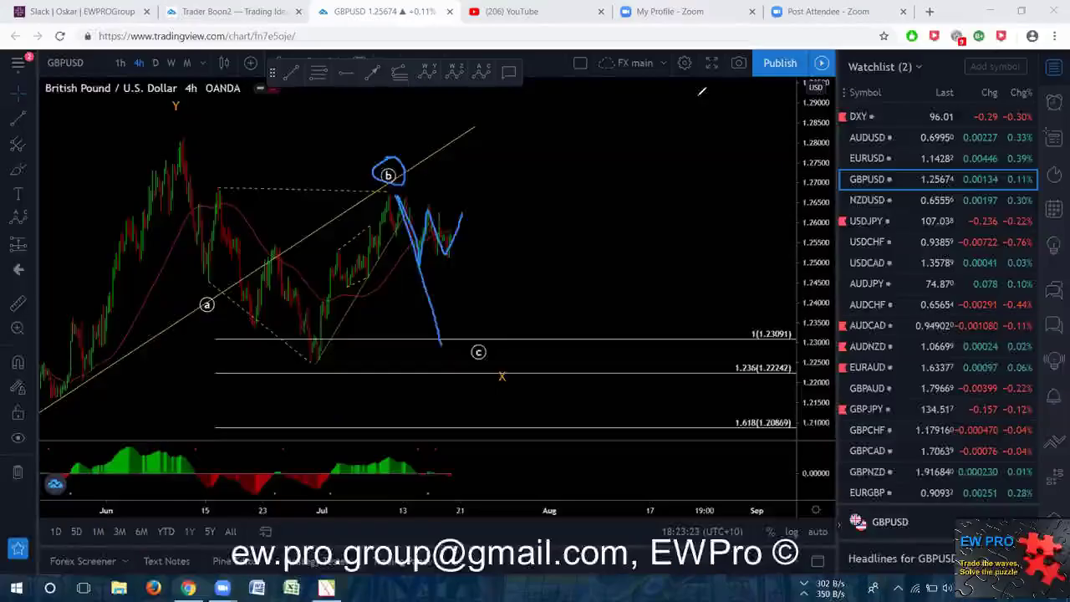
key(e)
Step: Sketch the GBPUSD zigzag and sideways channel after wave b with a drop to the circled wave c, and clear the sketch
mouse_move(396, 193)
mouse_down()
mouse_move(420, 266)
mouse_move(433, 207)
mouse_move(451, 252)
mouse_move(465, 214)
mouse_up()
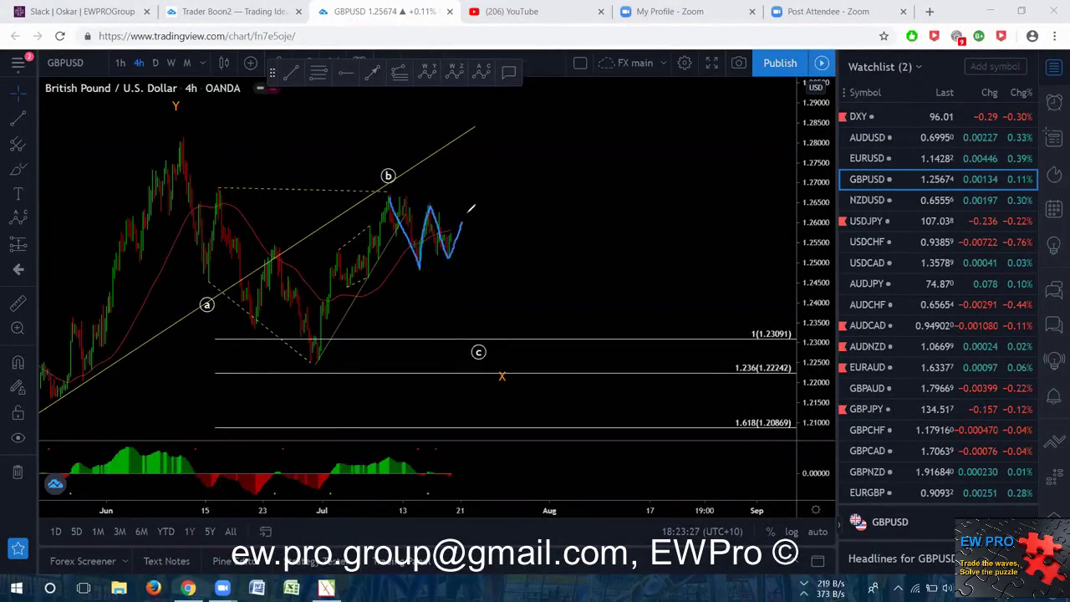
mouse_move(419, 272)
mouse_down()
mouse_move(438, 208)
mouse_move(464, 207)
mouse_up()
drag(416, 274, 445, 260)
drag(468, 213, 495, 334)
mouse_move(389, 195)
mouse_down()
mouse_move(422, 266)
mouse_move(473, 216)
mouse_move(499, 340)
mouse_move(468, 346)
mouse_up()
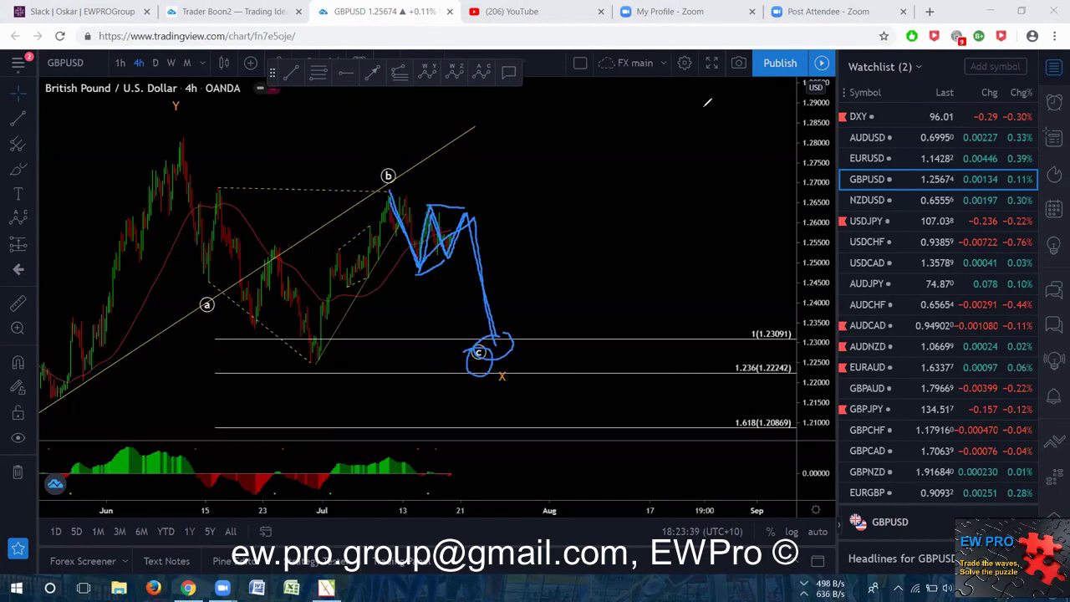
key(e)
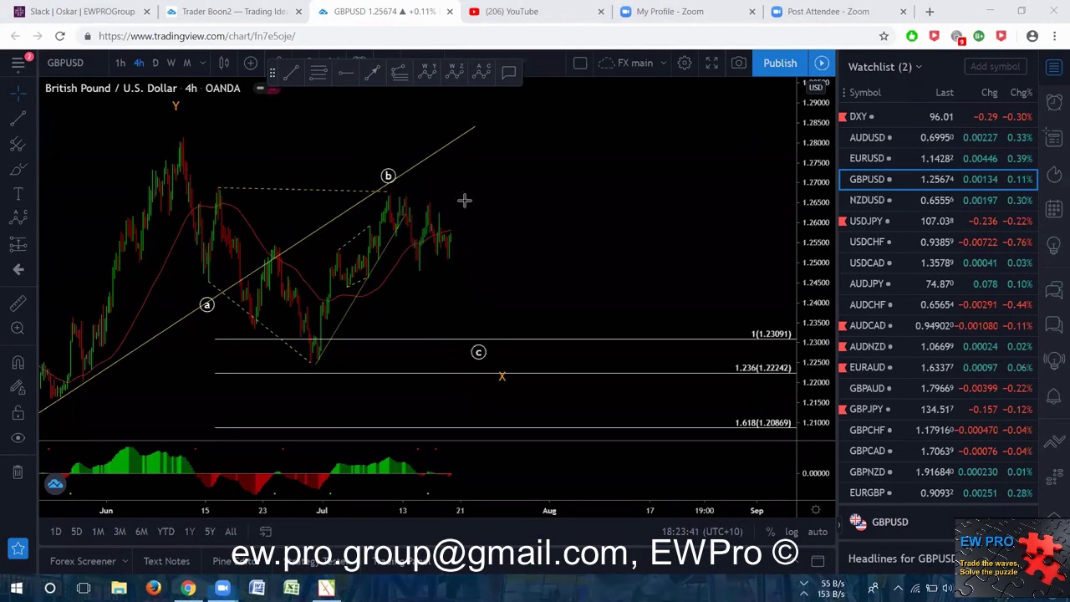
Step: Mark the mid-June GBPUSD high and sketch a rising line over the July momentum histogram
scroll(437, 301, up, 2)
drag(470, 283, 554, 276)
scroll(549, 270, down, 1)
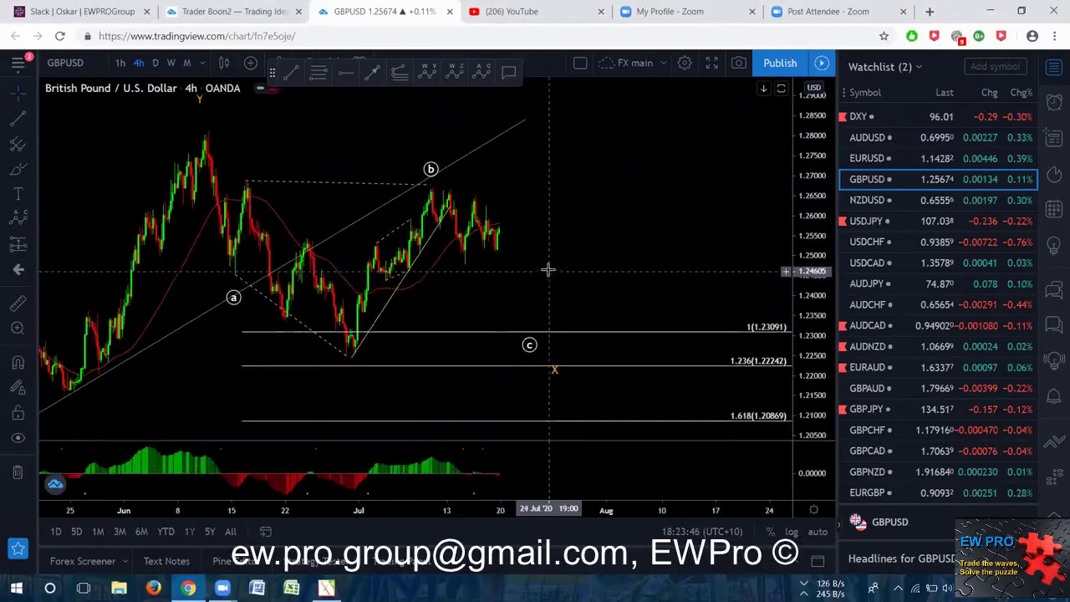
scroll(527, 269, up, 1)
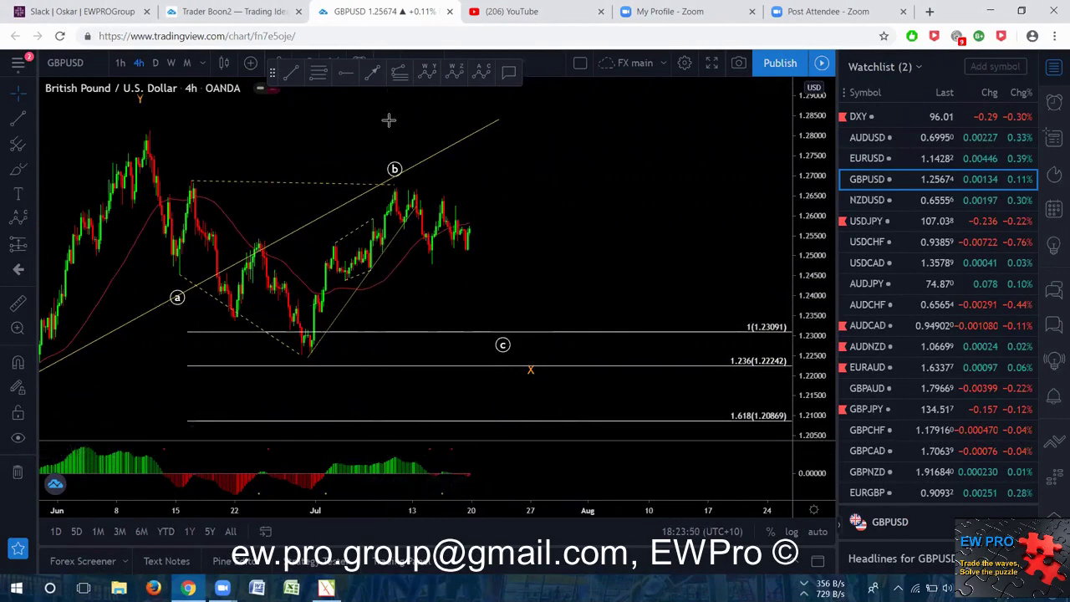
drag(183, 178, 201, 178)
drag(264, 464, 406, 456)
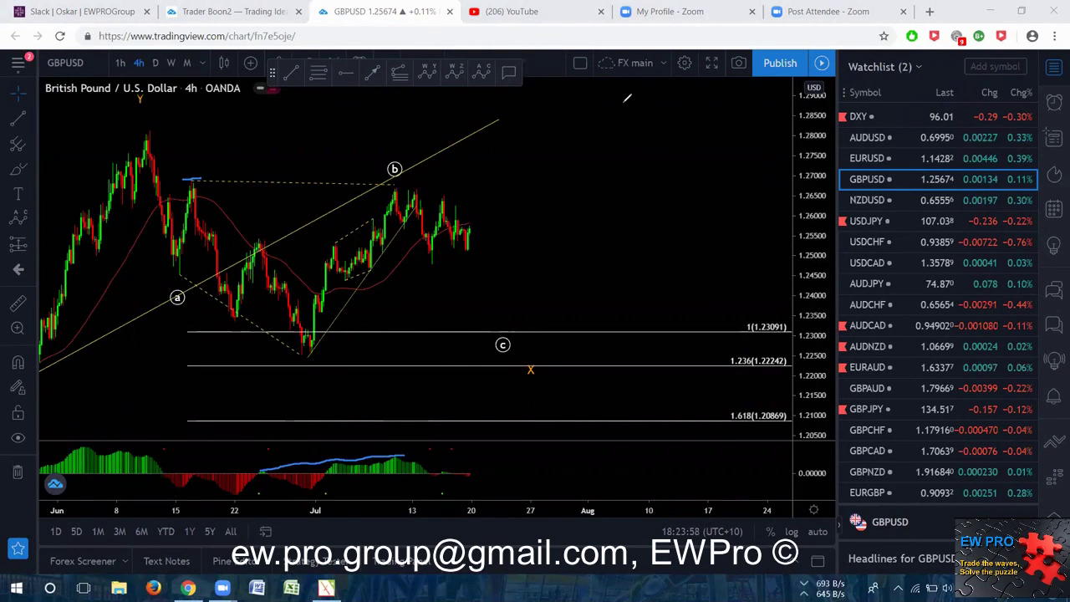
Step: Open the NZDUSD 4-hour chart and fit waves a to c and the 0.65894 level in view
click(874, 199)
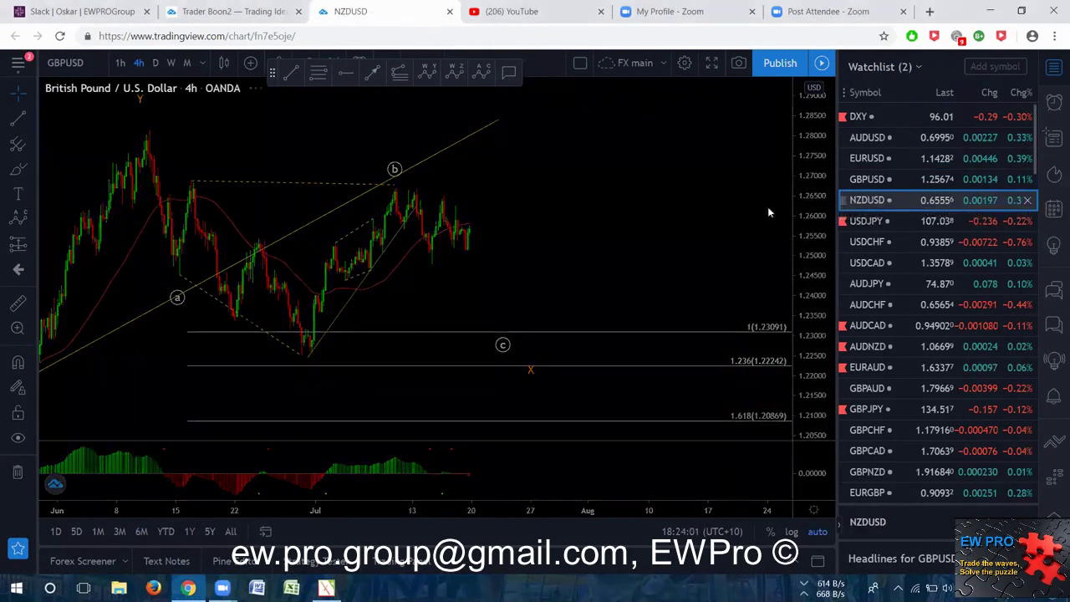
scroll(627, 213, down, 1)
drag(799, 234, 799, 275)
drag(723, 244, 680, 288)
drag(822, 326, 800, 275)
drag(704, 282, 674, 297)
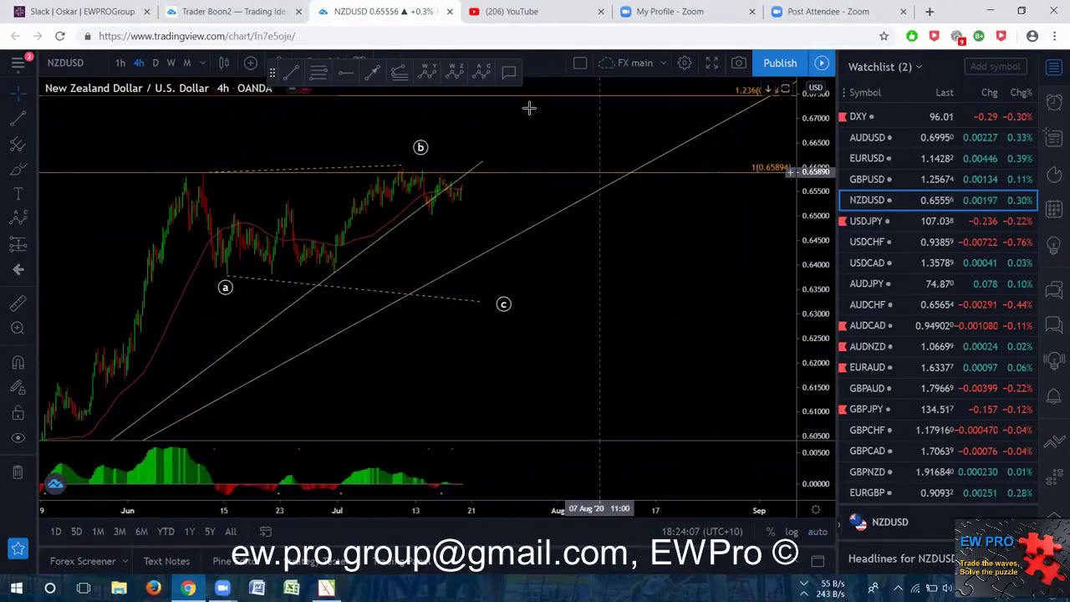
Step: Sketch an arrow down to NZDUSD wave c and lines comparing the price highs with the falling momentum peaks, and clear the sketch
mouse_move(452, 163)
mouse_down()
mouse_move(504, 291)
mouse_move(510, 261)
mouse_up()
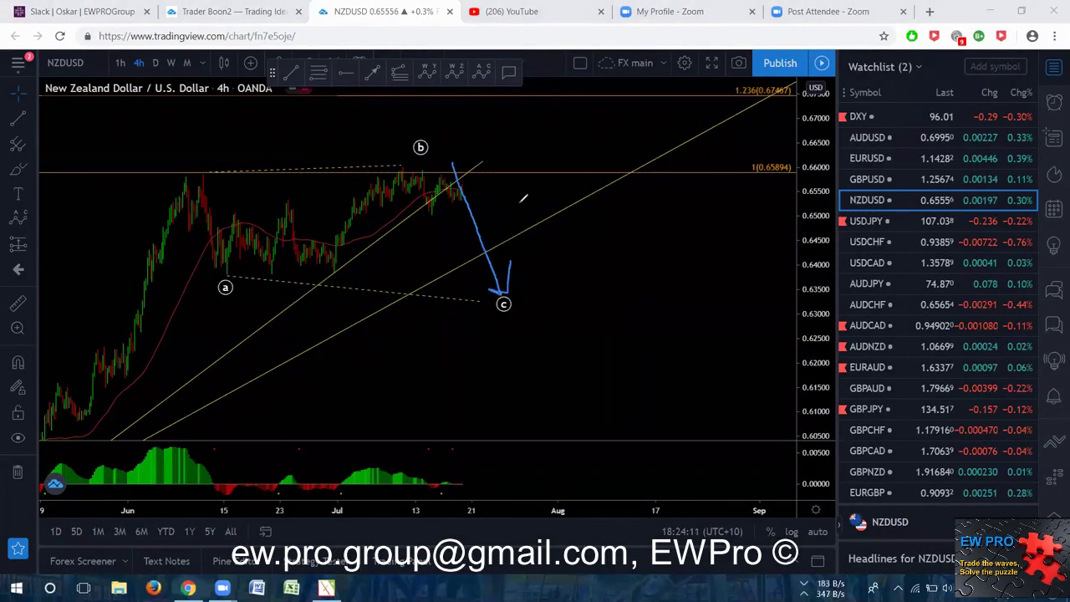
drag(209, 171, 192, 172)
drag(179, 440, 382, 458)
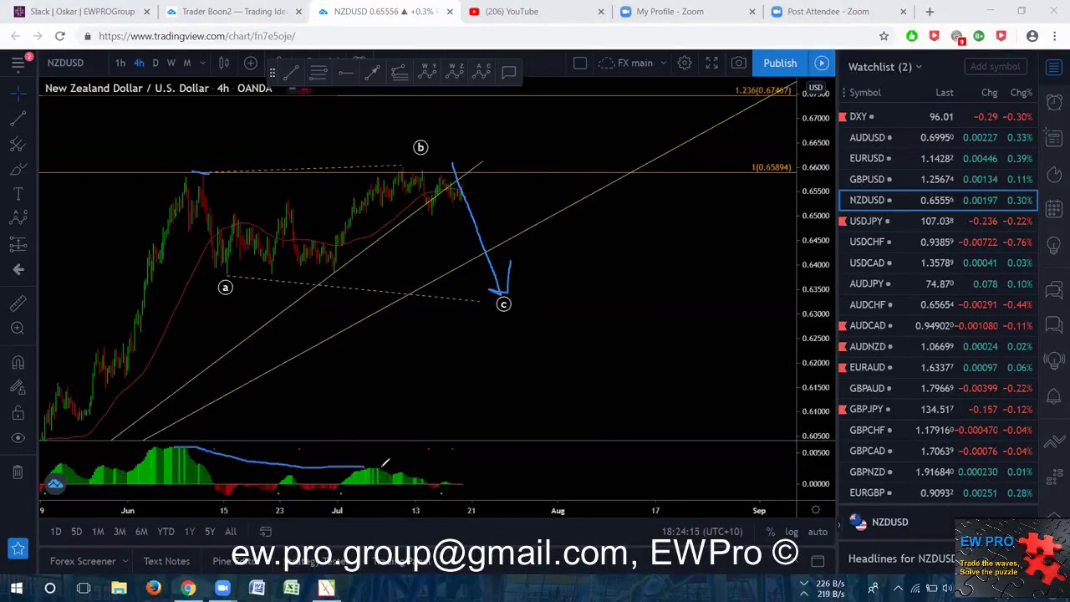
drag(194, 173, 381, 162)
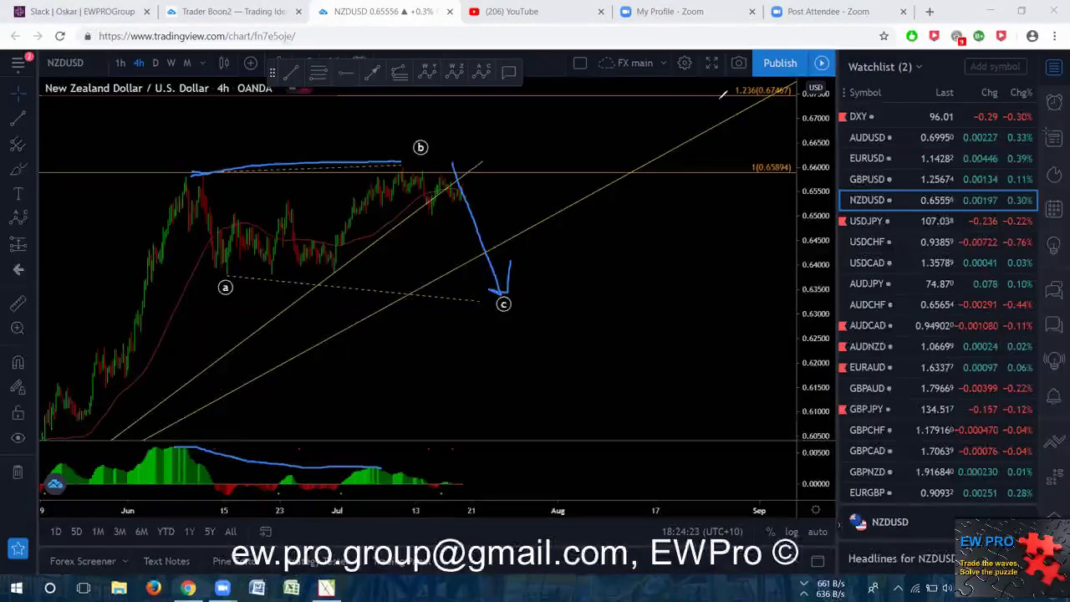
key(e)
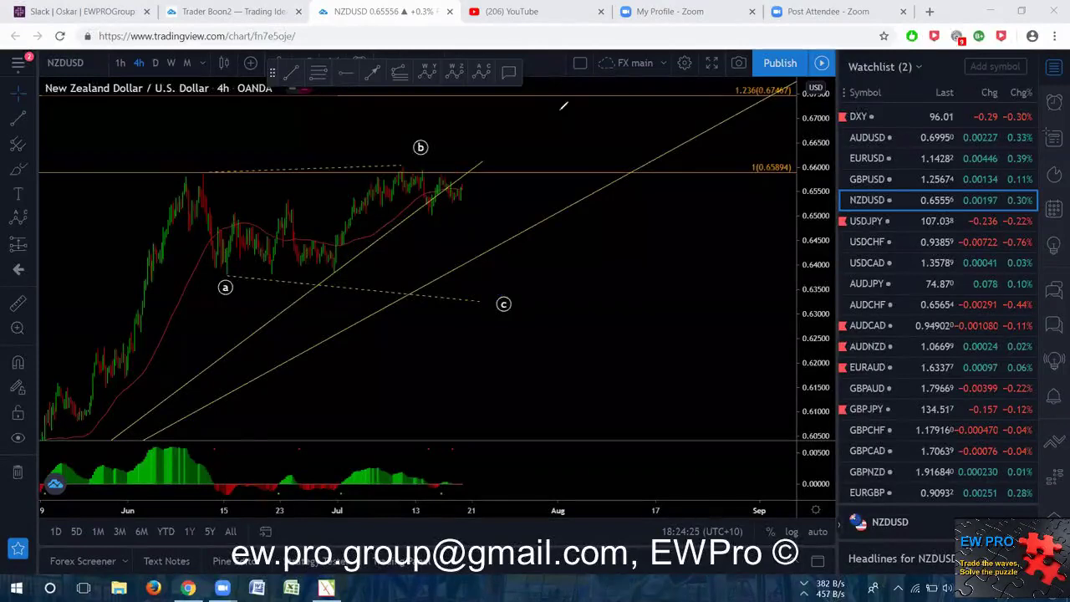
Step: Open the USDJPY 4-hour chart with the invalidation point and the 1st and 2nd TP levels in view
click(869, 221)
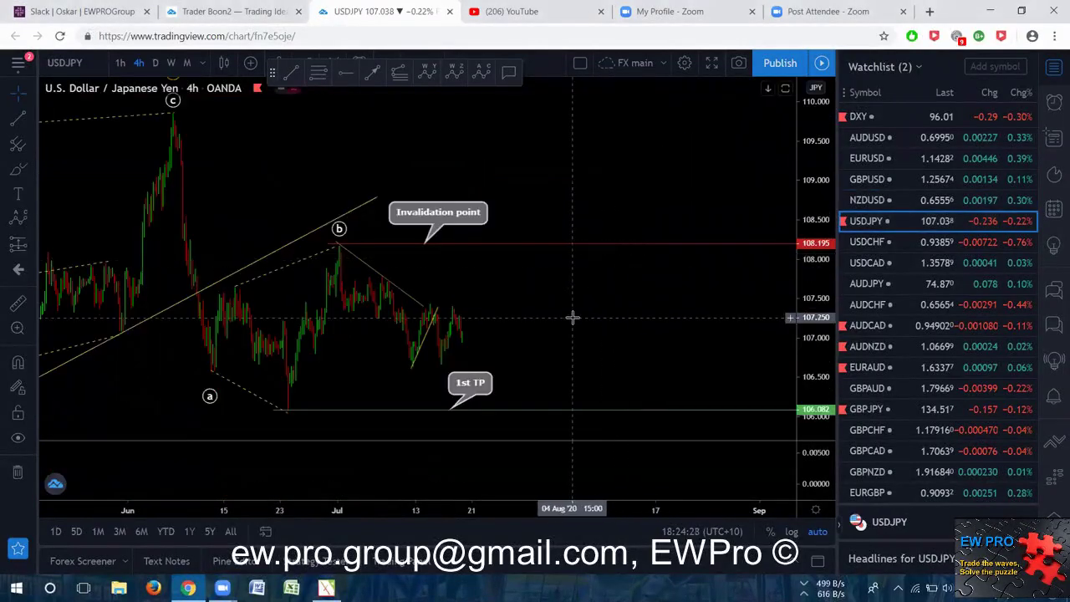
drag(805, 306, 804, 344)
drag(722, 319, 699, 282)
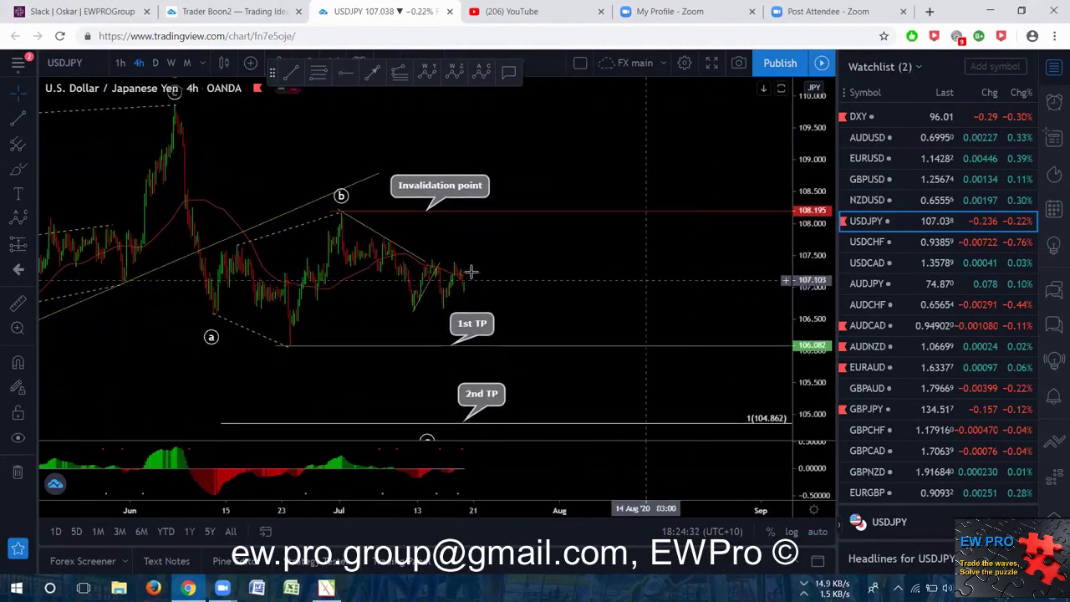
Step: Shift the USDJPY 1st TP callout forward in time along the 106.082 level, with its box ending at about 27 July
drag(476, 330, 505, 320)
drag(454, 343, 509, 314)
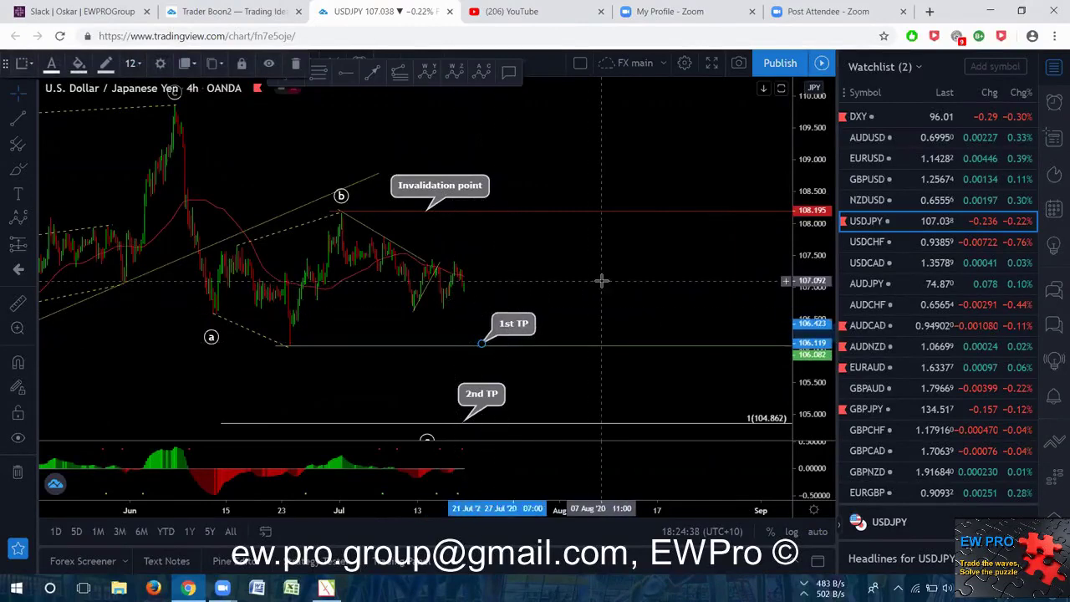
Step: Sketch the USDJPY decline from wave b to the 1st TP, mark the 2nd TP and the rising momentum line, and clear the sketch
drag(601, 279, 621, 275)
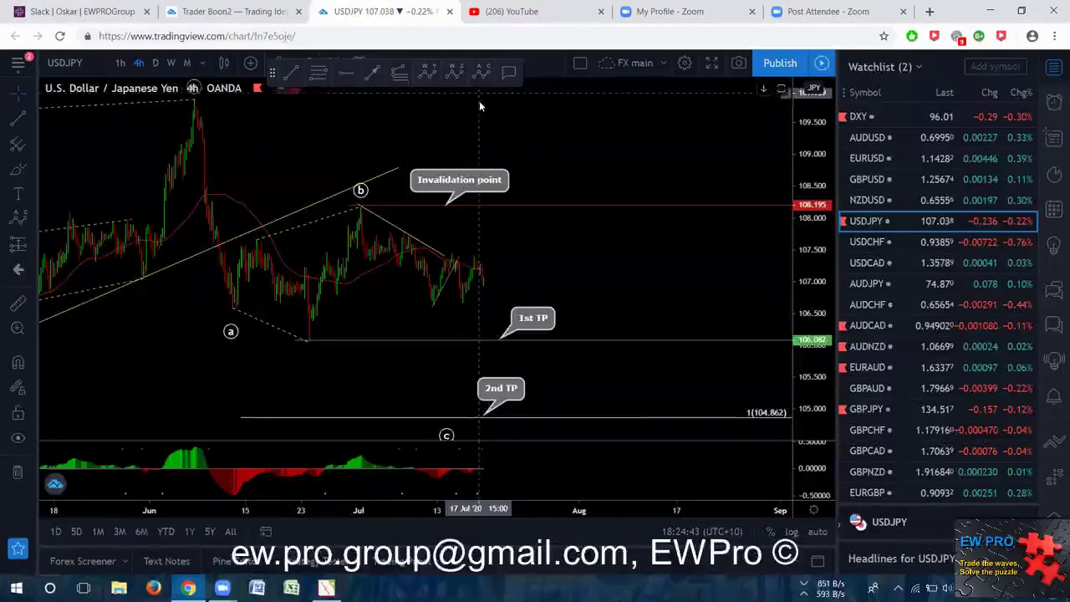
drag(450, 254, 470, 255)
drag(430, 309, 441, 308)
mouse_move(361, 206)
mouse_down()
mouse_move(434, 304)
mouse_move(489, 248)
mouse_move(514, 334)
mouse_move(506, 342)
mouse_up()
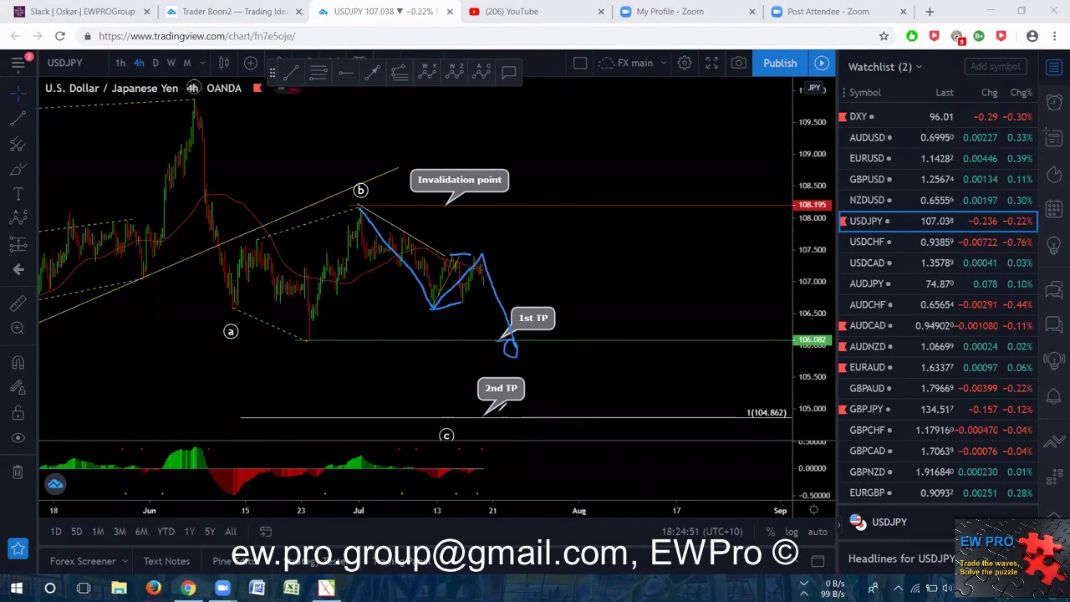
drag(499, 416, 505, 412)
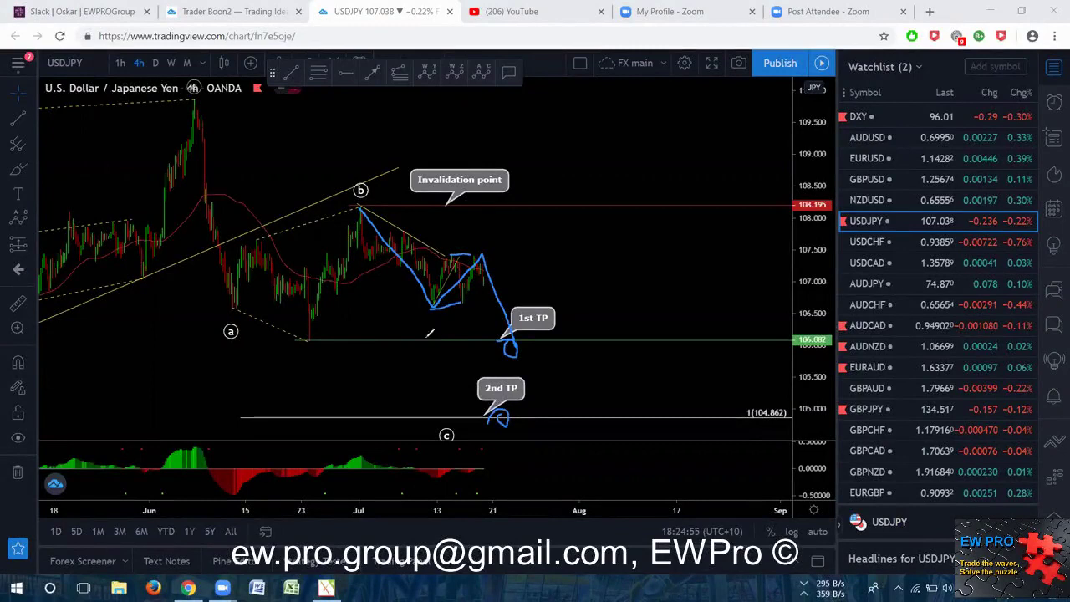
drag(420, 341, 445, 338)
drag(235, 494, 557, 483)
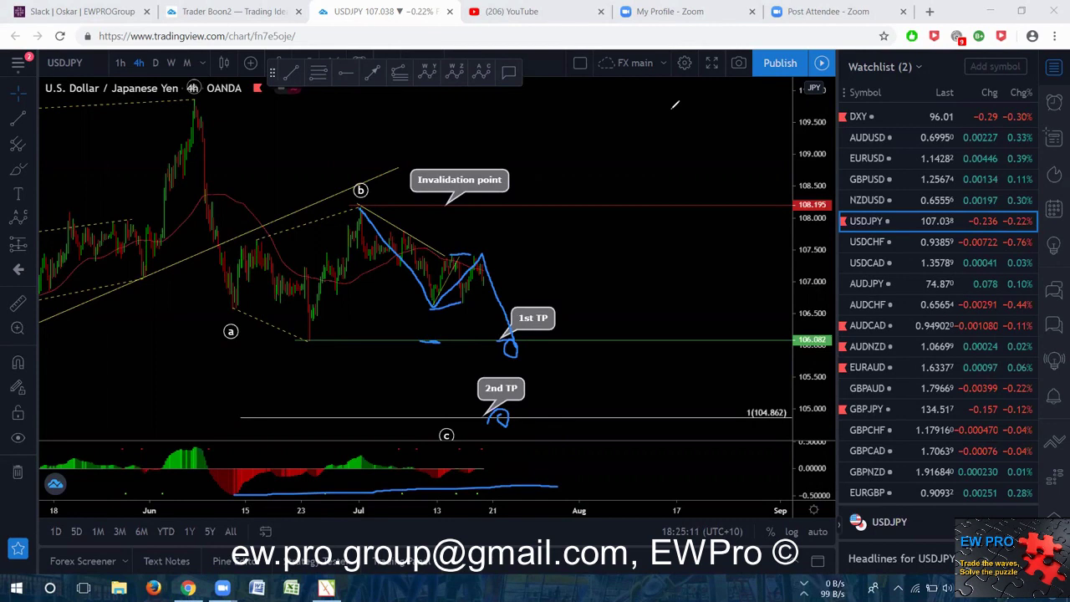
key(Escape)
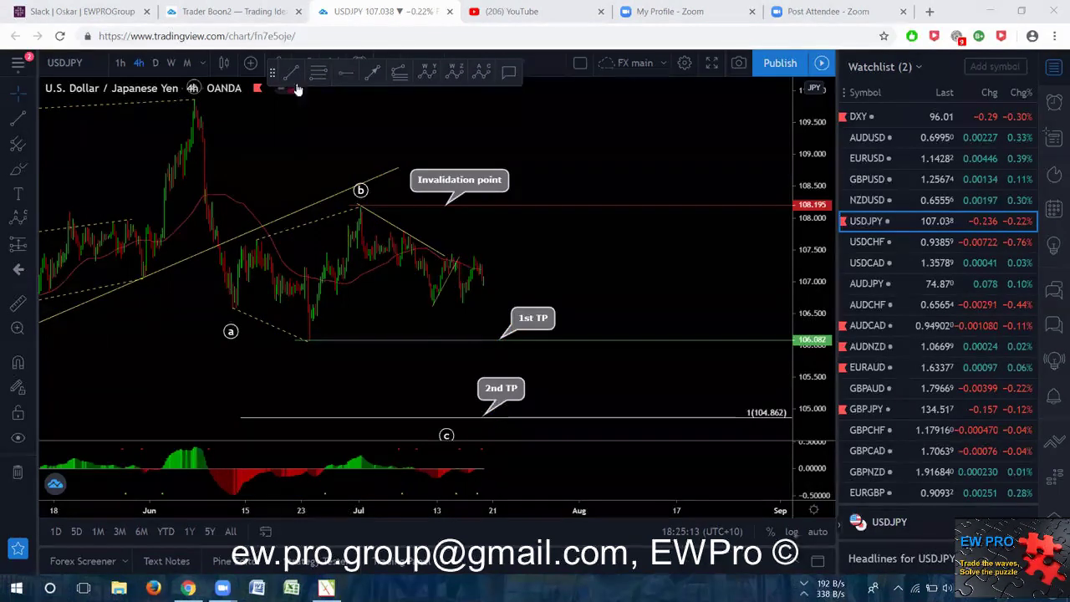
Step: Open the USDJPY 1-hour chart and fit the recent price swings and the 1st TP callout in view
click(119, 62)
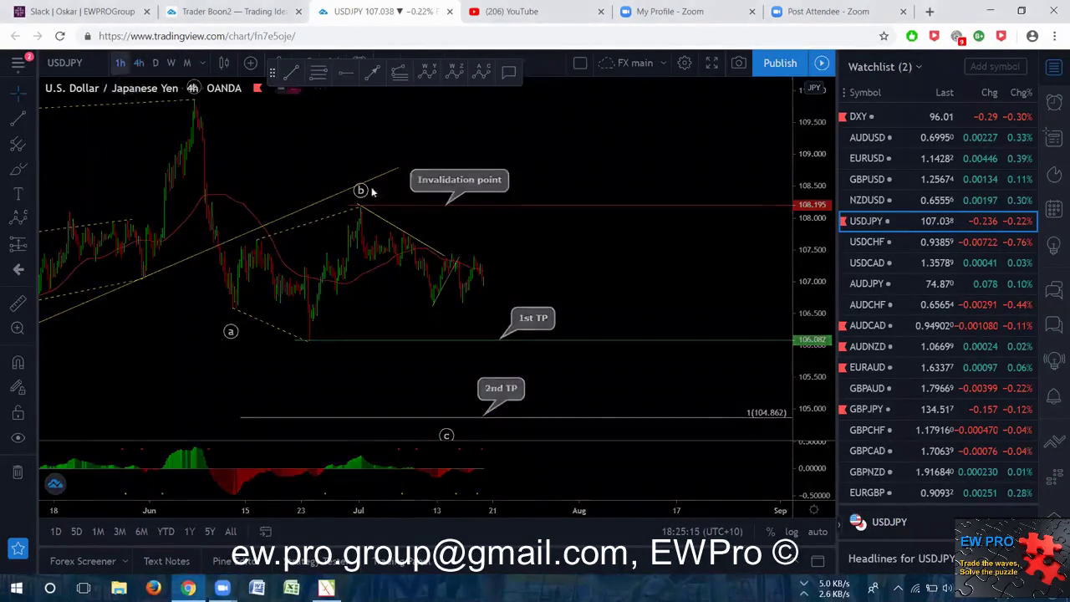
double_click(816, 299)
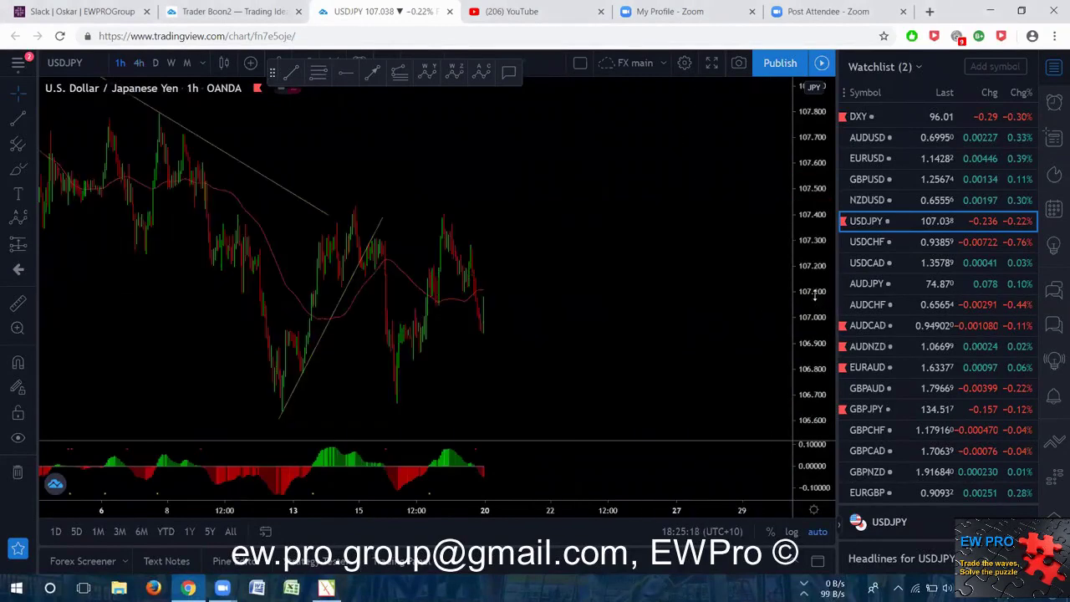
drag(803, 262, 793, 296)
drag(674, 265, 655, 258)
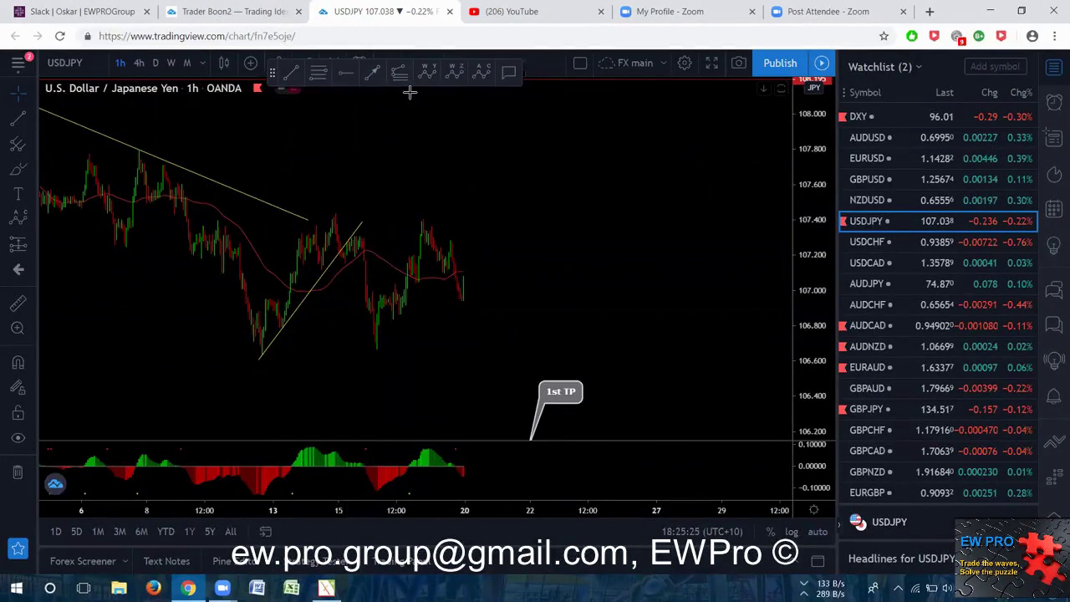
Step: Sketch a small rising channel breaking down and a two-peak pattern dropping towards the USDJPY 1st TP, clearing each sketch
mouse_move(461, 282)
mouse_down()
mouse_move(489, 267)
mouse_move(514, 281)
mouse_move(515, 255)
mouse_move(528, 387)
mouse_up()
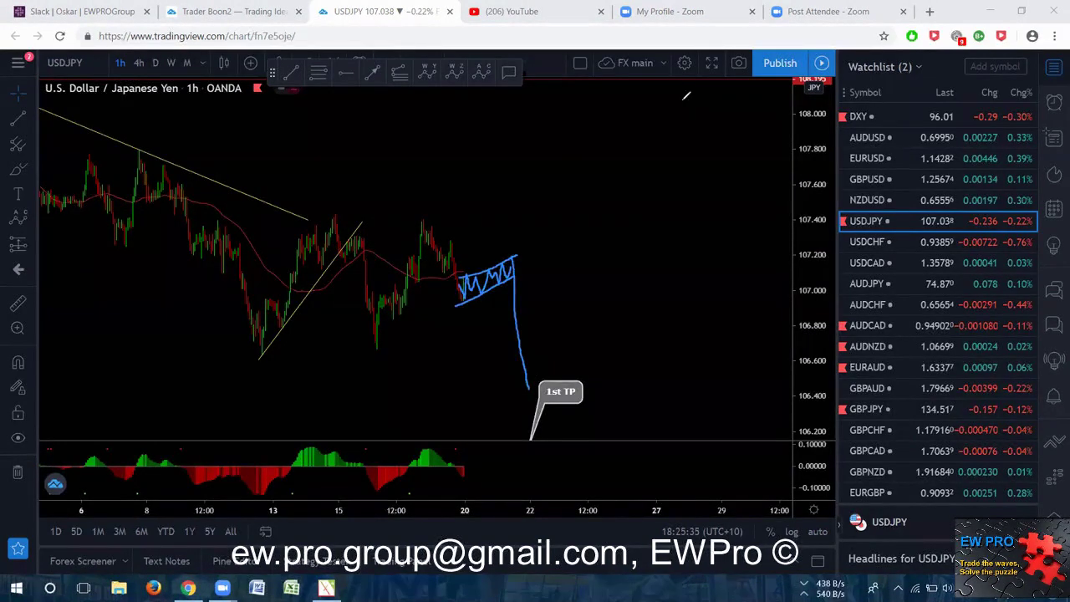
key(Escape)
scroll(371, 156, down, 3)
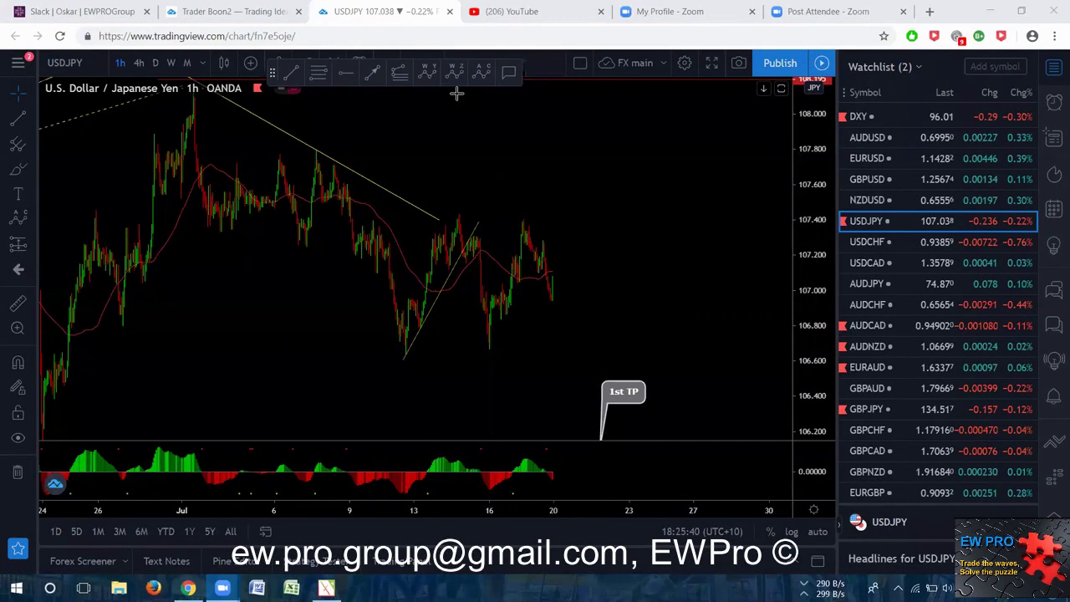
drag(456, 218, 520, 223)
mouse_move(400, 357)
mouse_down()
mouse_move(469, 355)
mouse_move(466, 204)
mouse_move(488, 341)
mouse_move(522, 219)
mouse_move(547, 276)
mouse_up()
drag(572, 343, 592, 410)
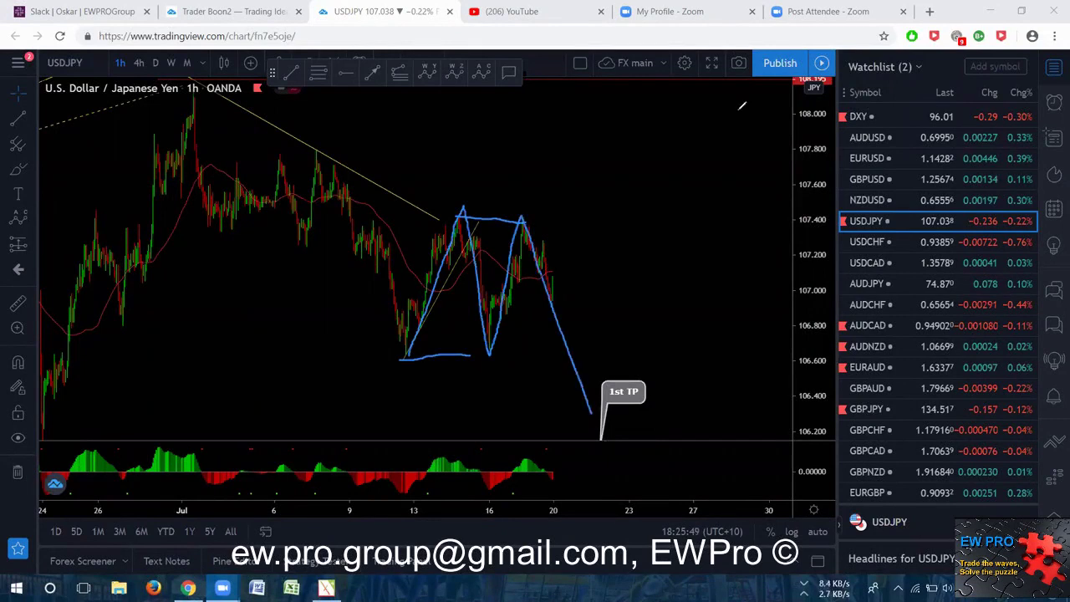
key(Delete)
Step: Open the USDCHF 4-hour chart with waves a to c and the 0.95375 and 0.95793 levels in view
click(867, 242)
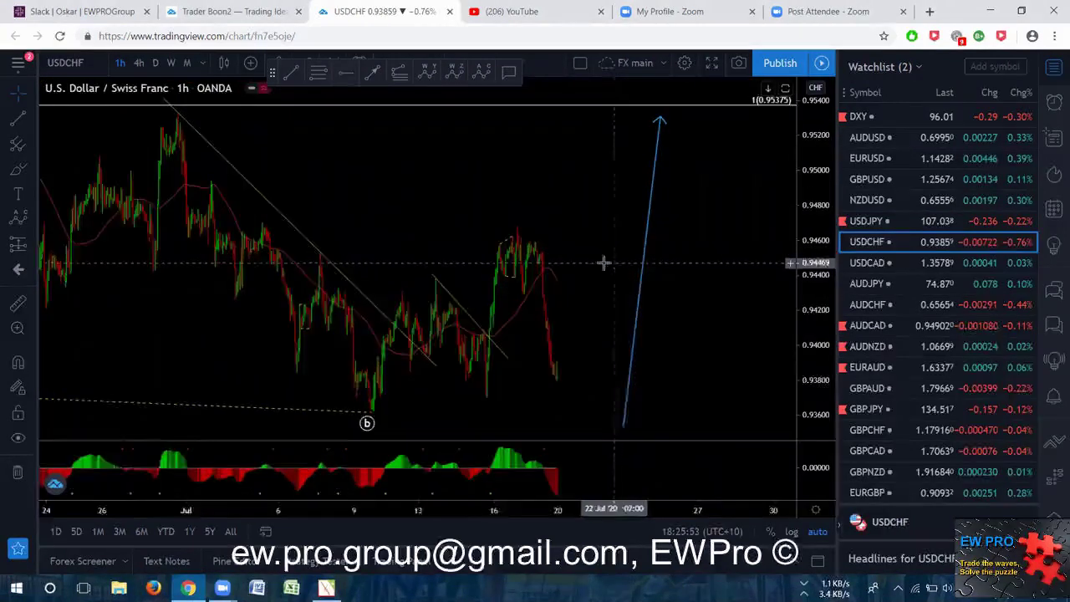
scroll(603, 264, up, 2)
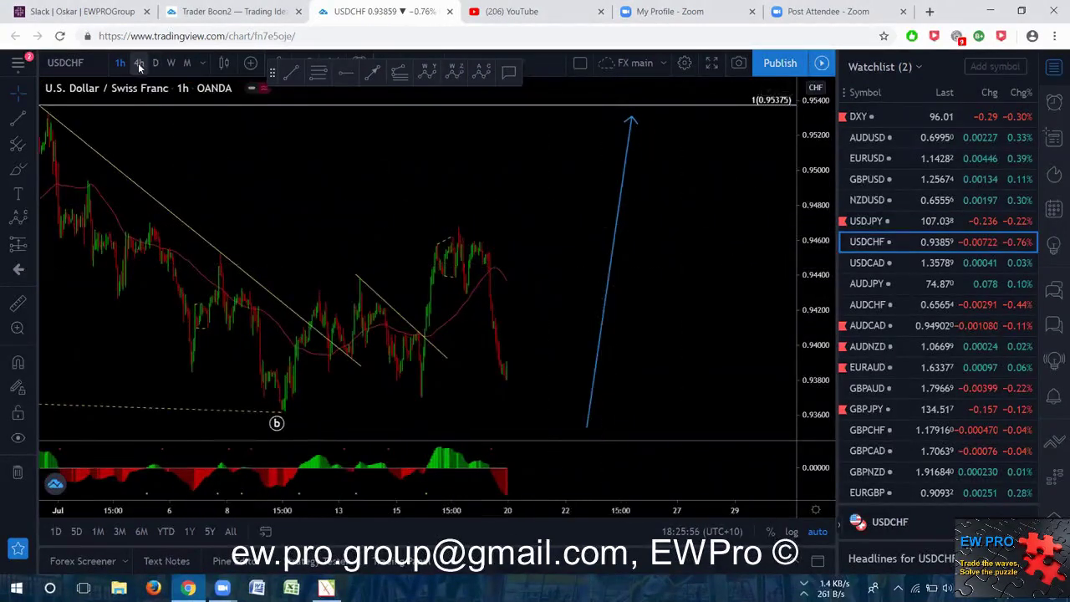
scroll(602, 323, up, 2)
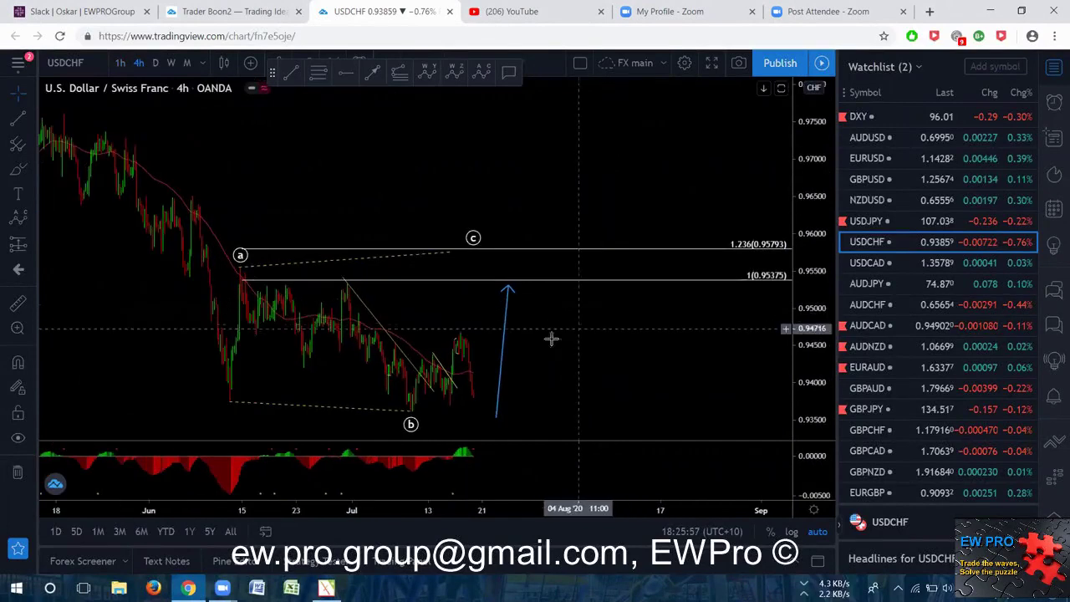
drag(793, 294, 793, 355)
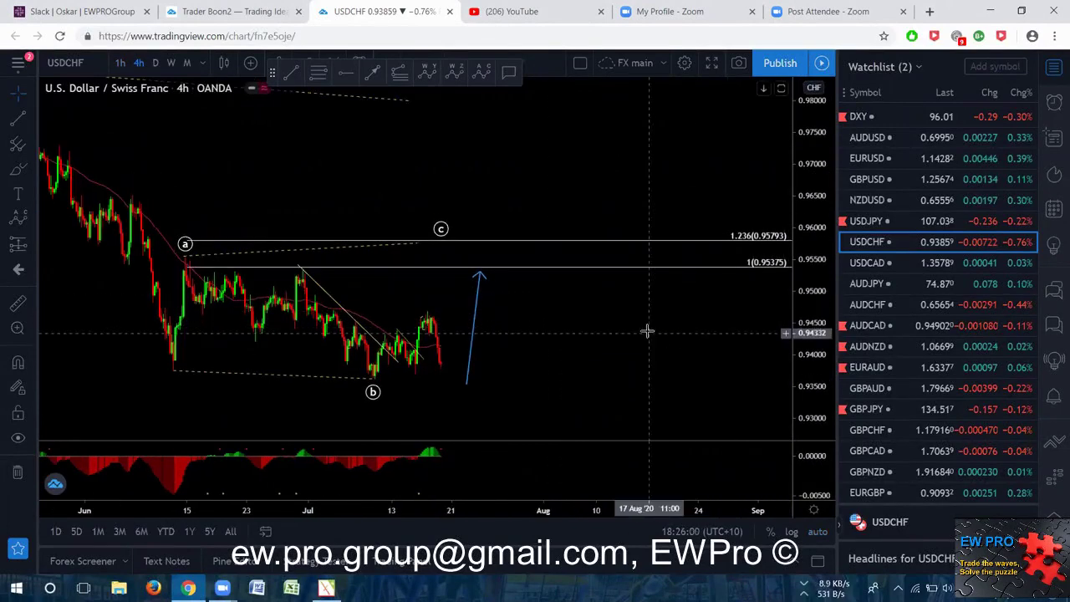
drag(647, 332, 650, 331)
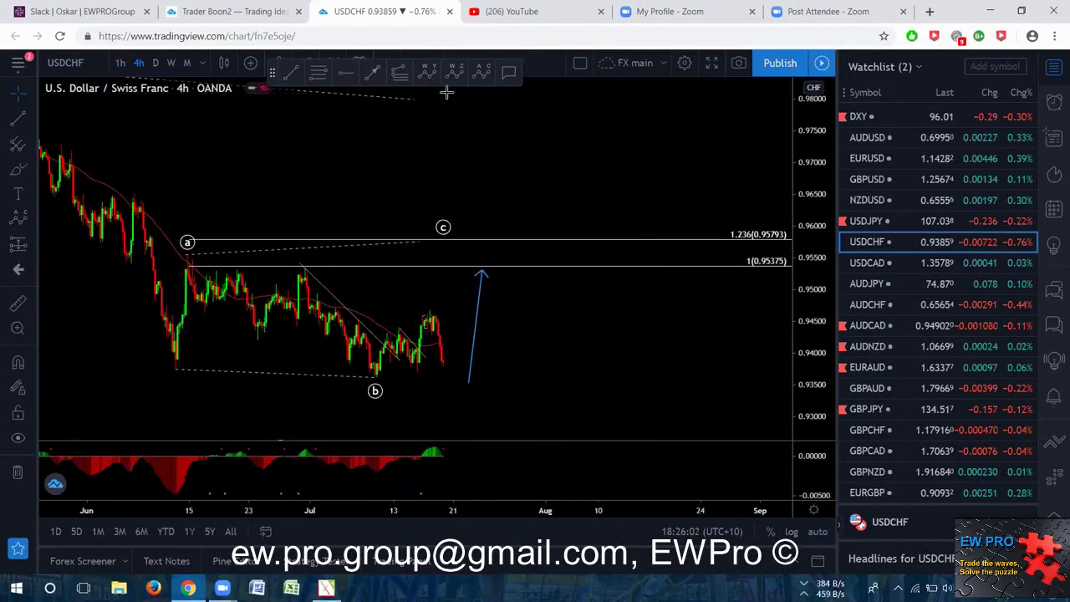
Step: Sketch the USDCHF rise from wave b, trace and circle the recent zigzag, and remove the sketch
drag(381, 373, 449, 276)
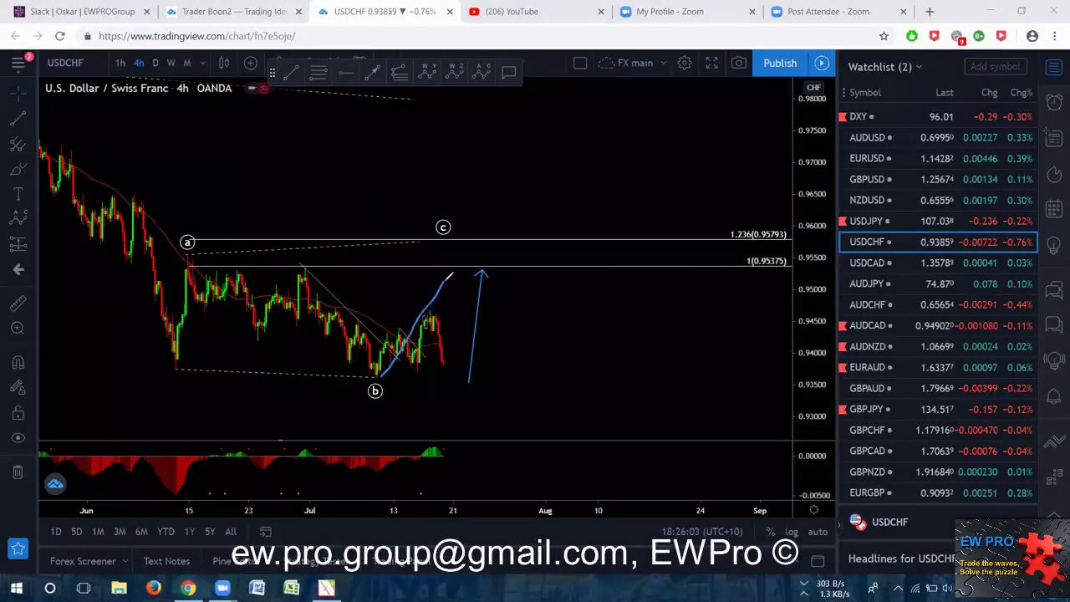
mouse_move(381, 326)
mouse_down()
mouse_move(389, 378)
mouse_move(457, 349)
mouse_move(389, 338)
mouse_move(416, 369)
mouse_move(440, 311)
mouse_move(456, 330)
mouse_up()
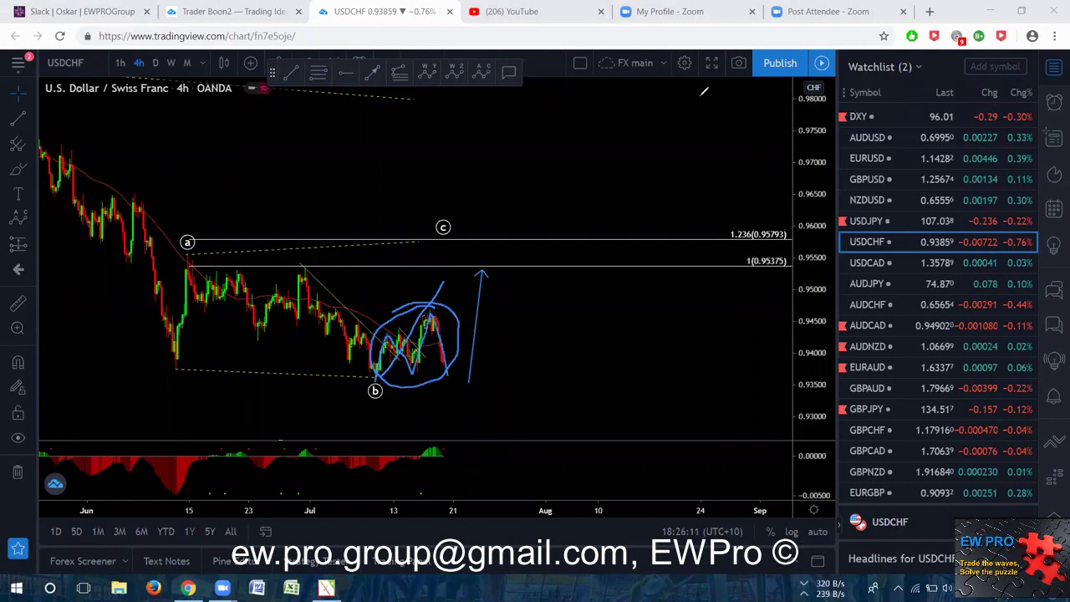
key(ctrl+z)
key(ctrl+z)
Step: Sketch the USDCHF swings from wave a to a new low below wave b, circle both labels, and project a rise past 0.95375
mouse_move(191, 263)
mouse_down()
mouse_move(242, 276)
mouse_move(251, 338)
mouse_up()
mouse_move(291, 292)
mouse_down()
mouse_move(326, 301)
mouse_move(375, 375)
mouse_move(439, 326)
mouse_move(454, 393)
mouse_up()
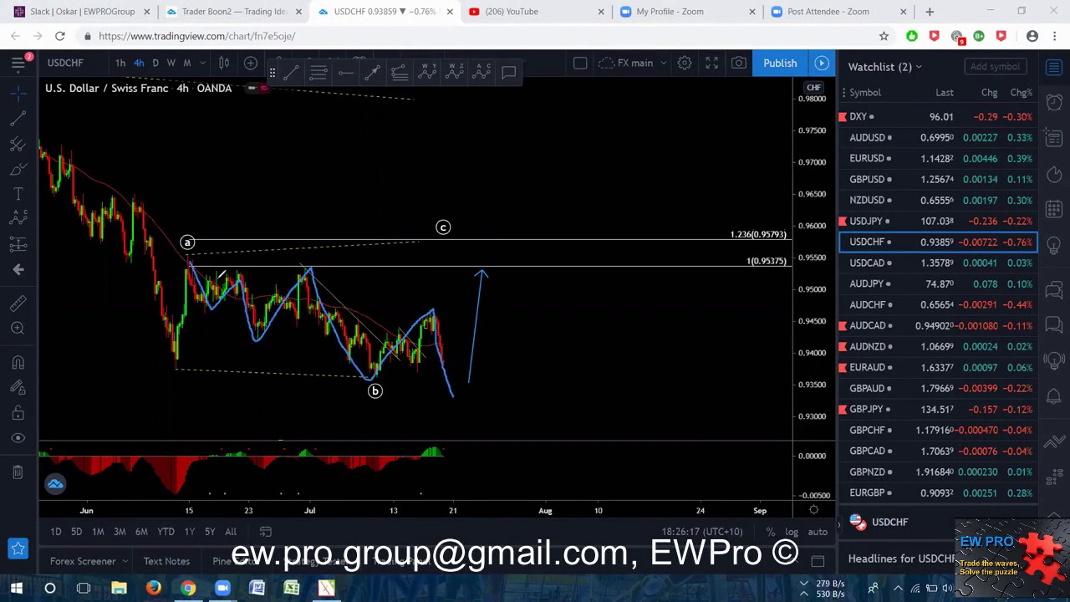
drag(180, 234, 201, 230)
drag(379, 398, 368, 383)
drag(458, 412, 502, 255)
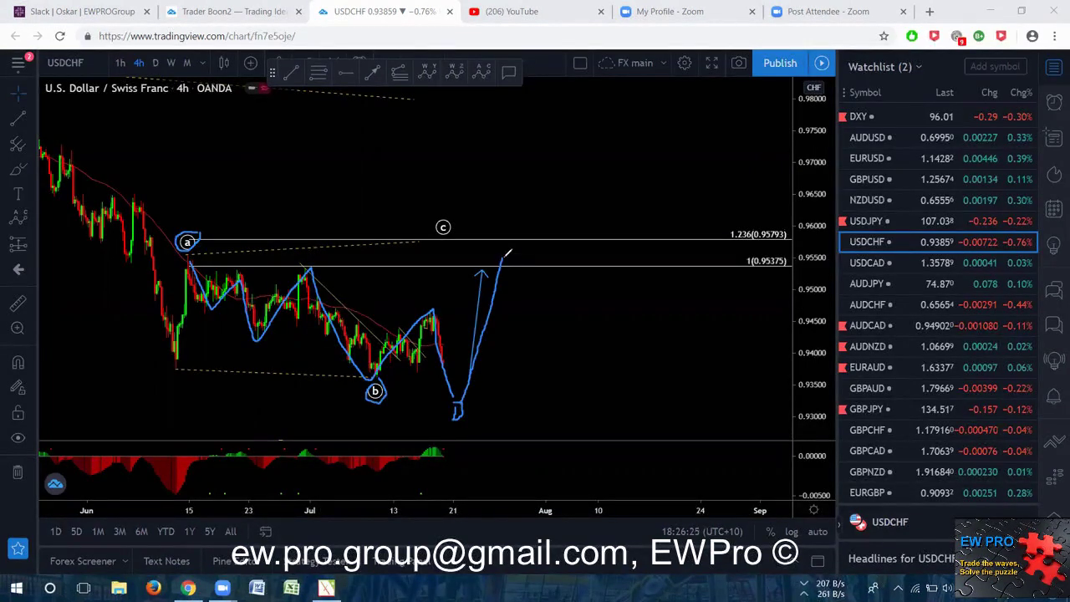
Step: Underline DXY in the watchlist, mark USDCHF's projected rise, wave c and rising momentum lows, and clear the sketch
drag(850, 123, 871, 121)
mouse_move(463, 387)
mouse_down()
mouse_move(457, 407)
mouse_move(501, 259)
mouse_up()
drag(460, 214, 429, 212)
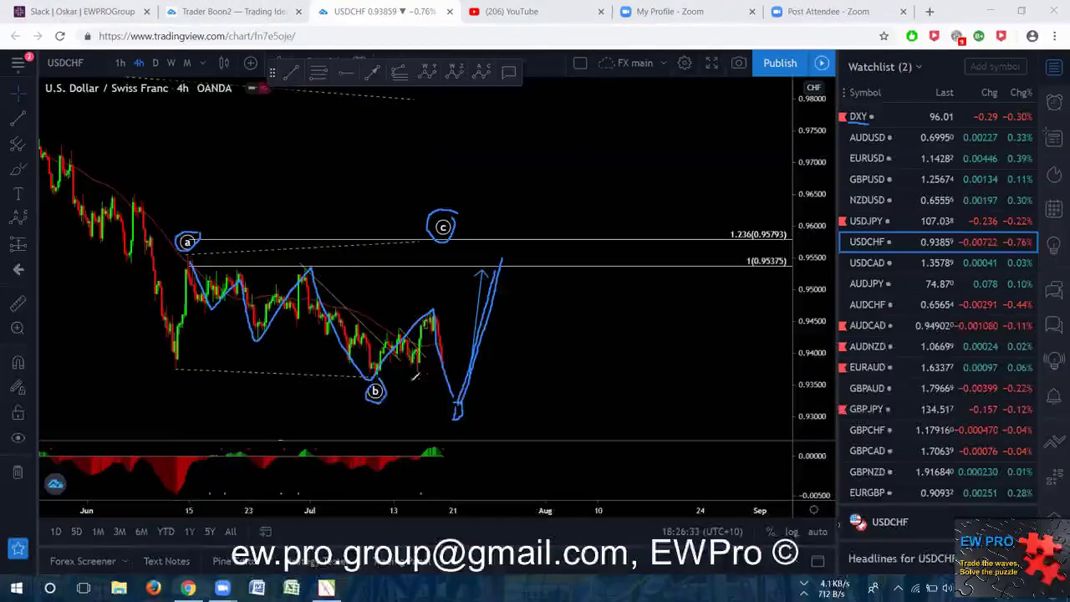
drag(178, 492, 372, 473)
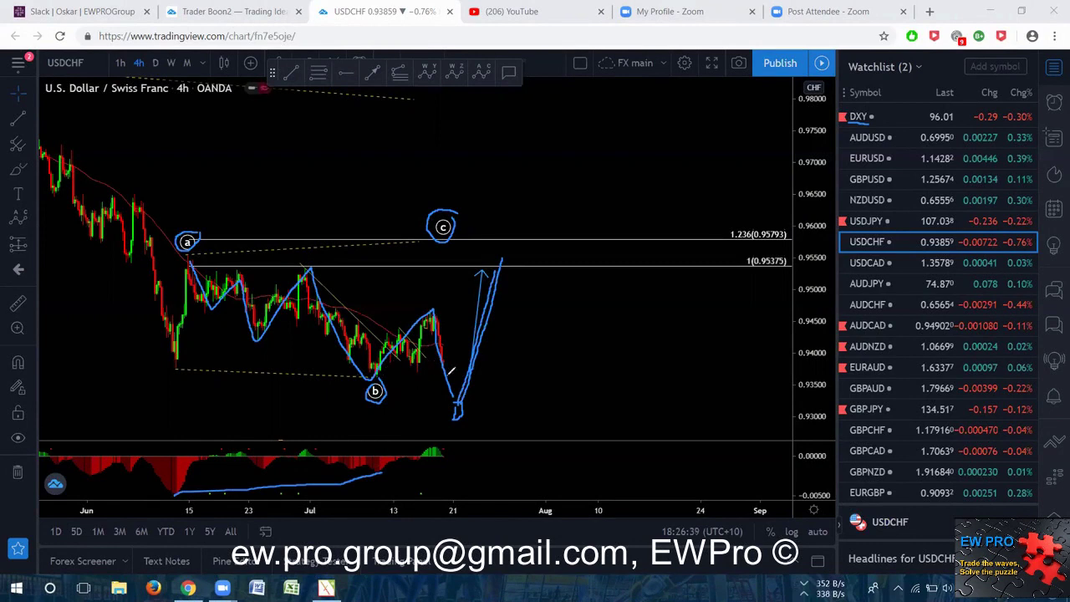
drag(464, 393, 500, 255)
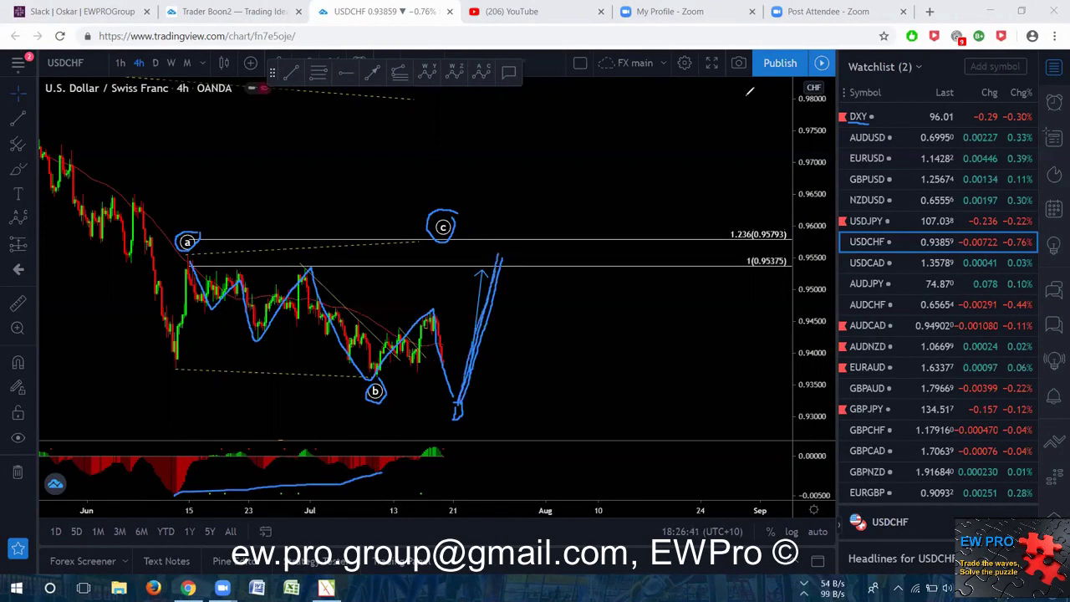
key(Escape)
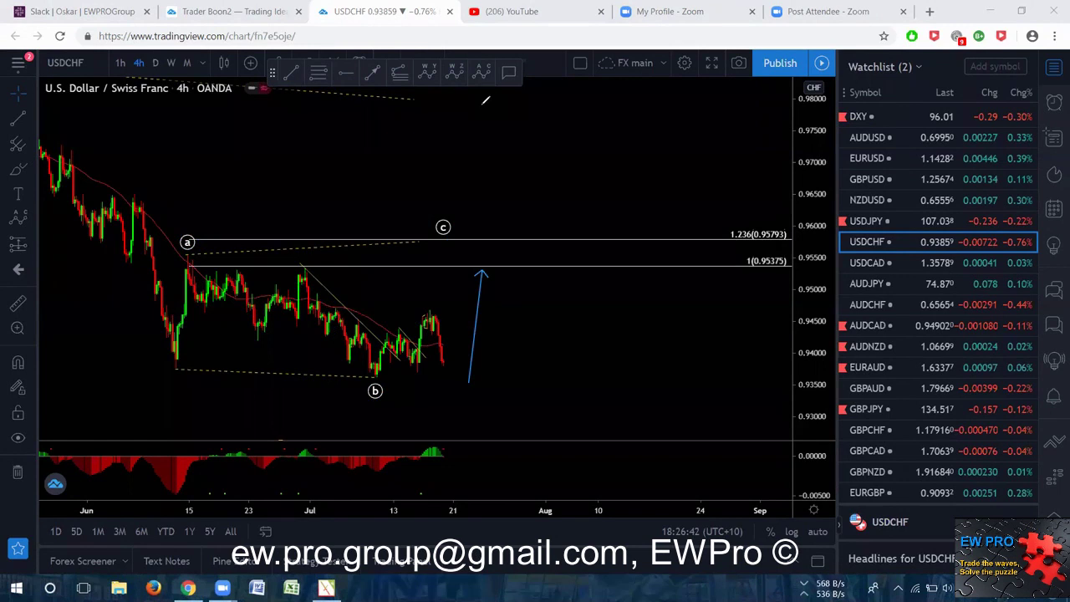
Step: Open the USDCAD 4-hour chart and fit waves a to c and the levels from 1.33251 to 1.40934 in view
click(869, 262)
scroll(641, 265, down, 1)
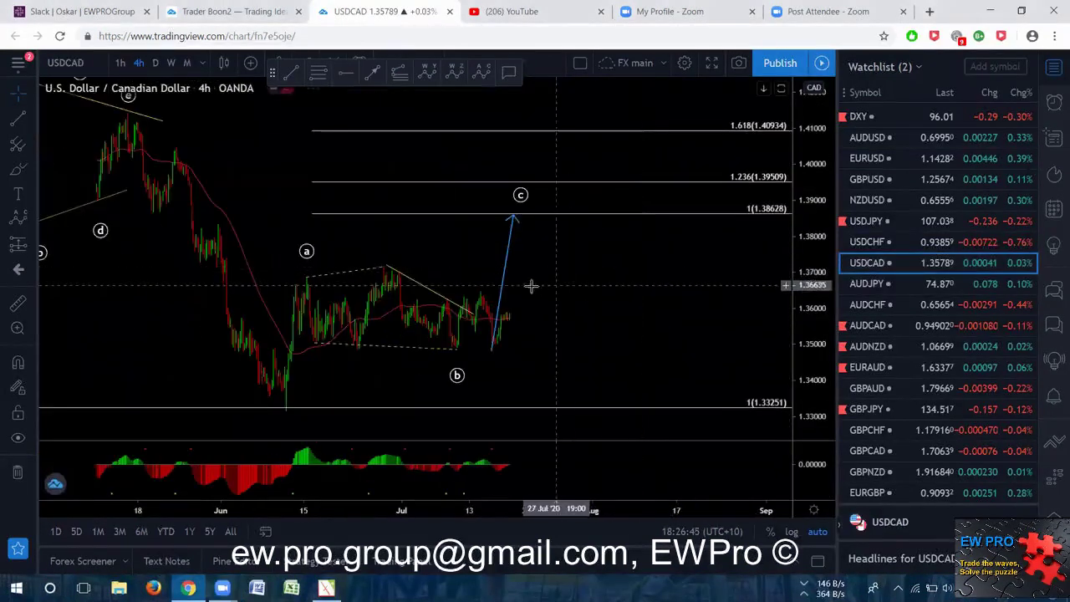
scroll(530, 287, down, 1)
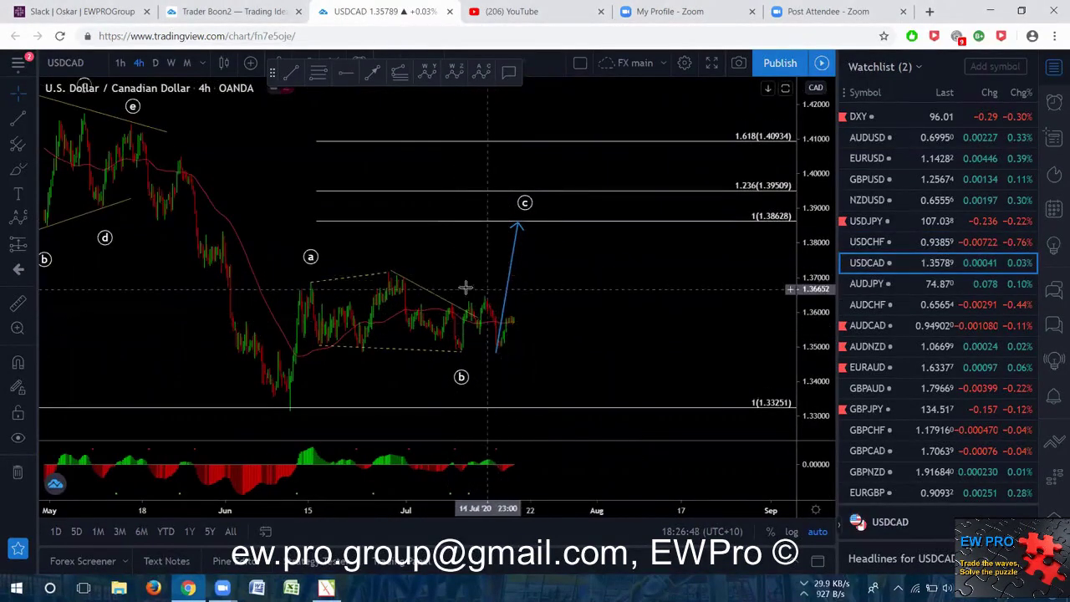
click(504, 316)
scroll(538, 346, up, 1)
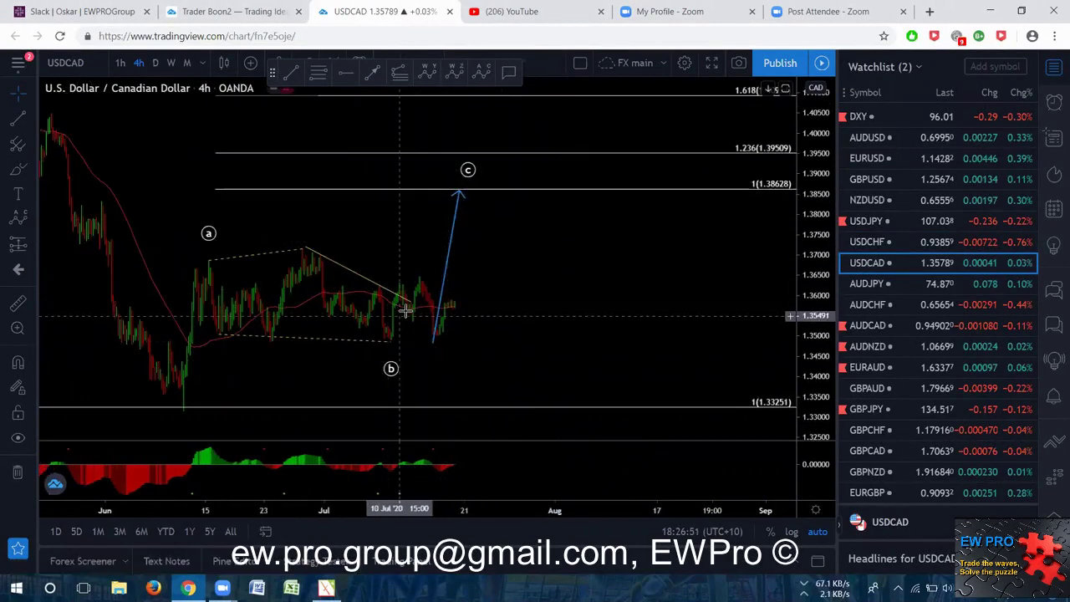
scroll(468, 284, up, 3)
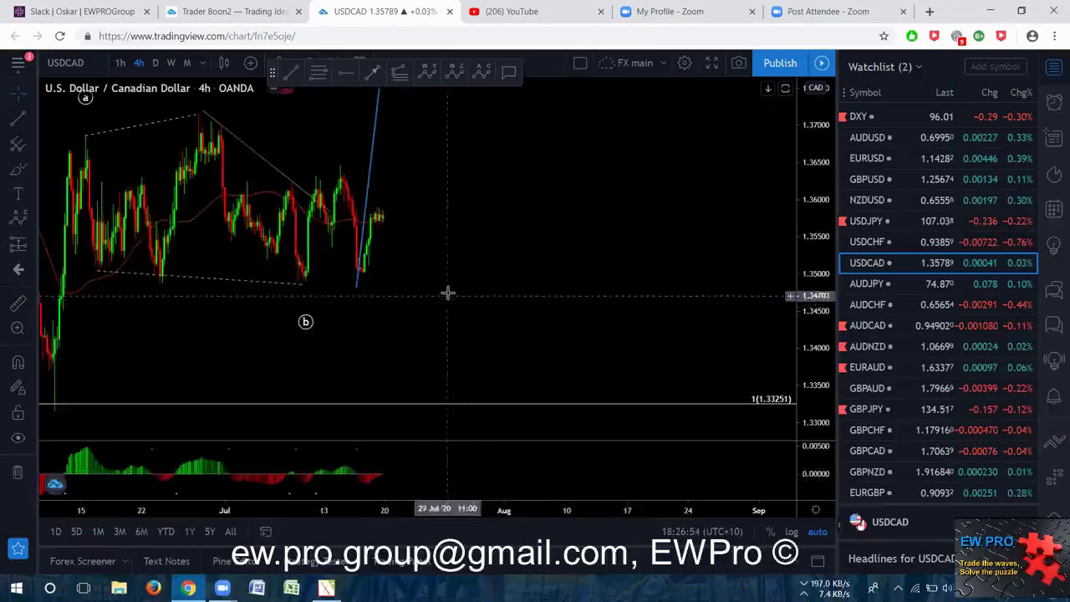
drag(585, 290, 665, 306)
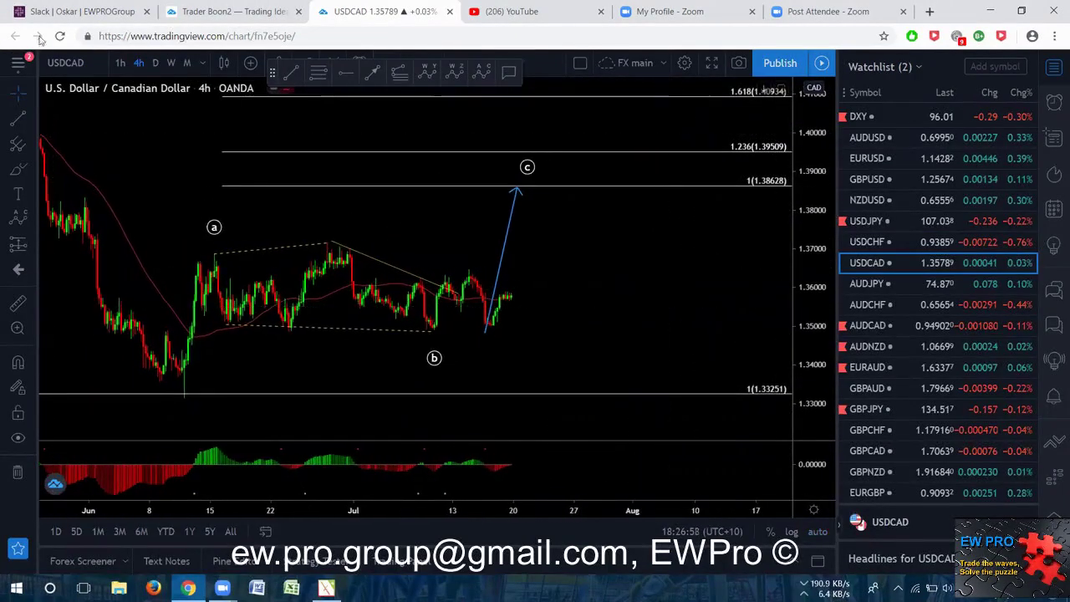
Step: Open the USDCAD 1-hour chart and fit the price action from 13 to 20 July in view
click(120, 63)
key(1)
key(h)
key(Return)
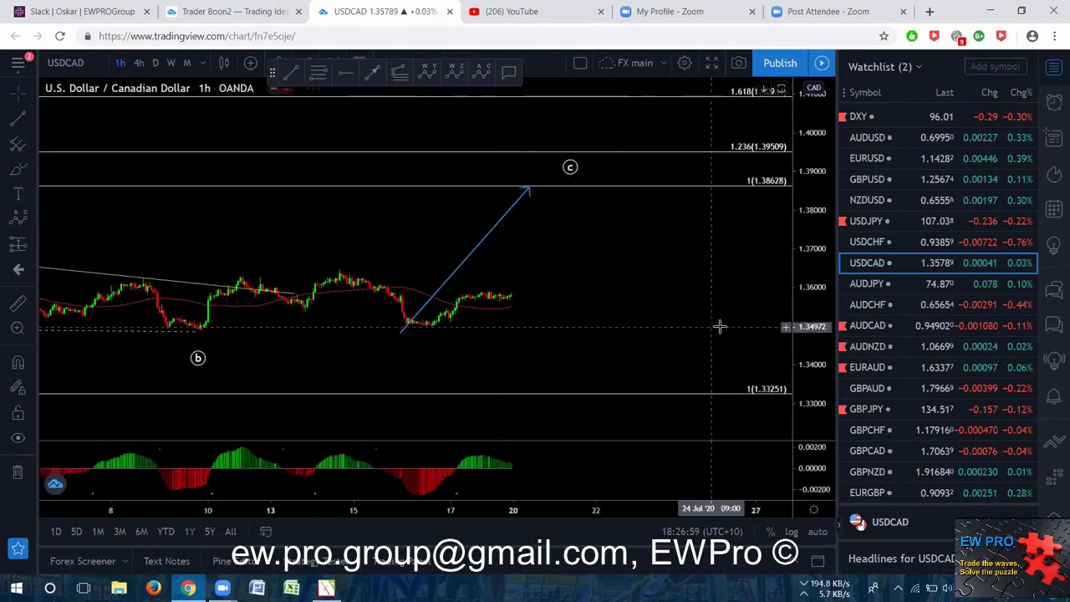
double_click(800, 338)
scroll(630, 292, up, 2)
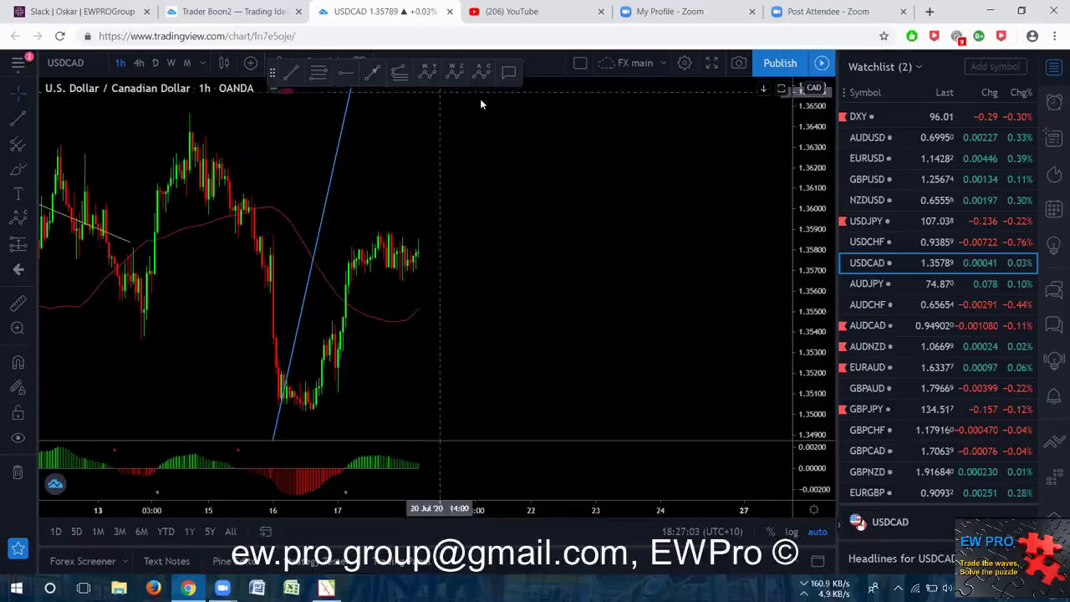
Step: Sketch a falling line over the latest USDCAD highs and the swings around the recent consolidation, and clear the sketch
mouse_move(374, 224)
mouse_down()
mouse_move(429, 239)
mouse_move(420, 244)
mouse_move(428, 233)
mouse_up()
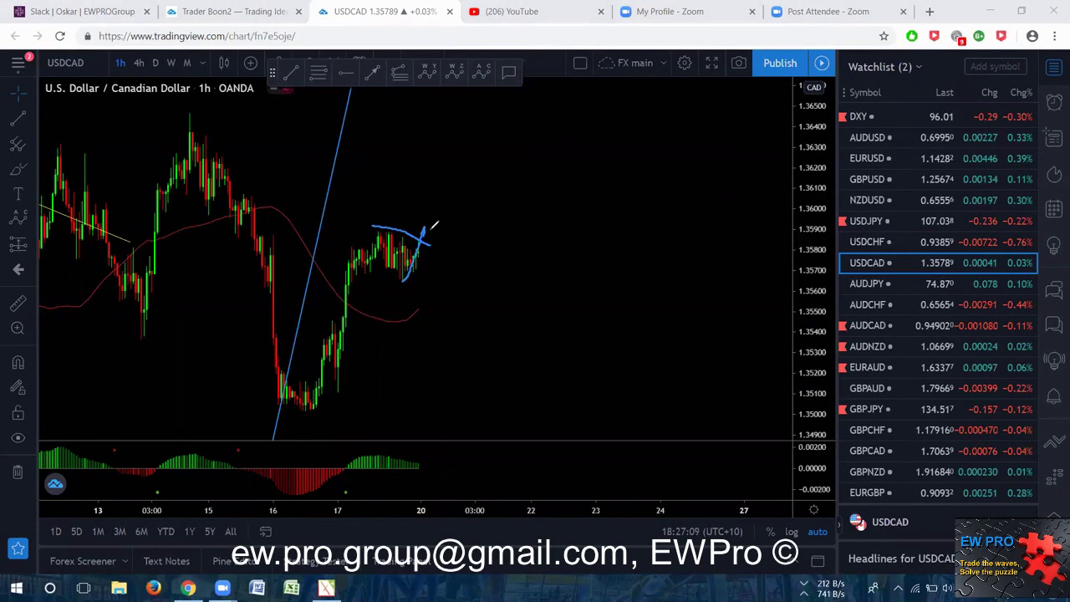
drag(391, 283, 415, 282)
drag(424, 224, 387, 224)
mouse_move(395, 280)
mouse_down()
mouse_move(409, 211)
mouse_move(361, 221)
mouse_up()
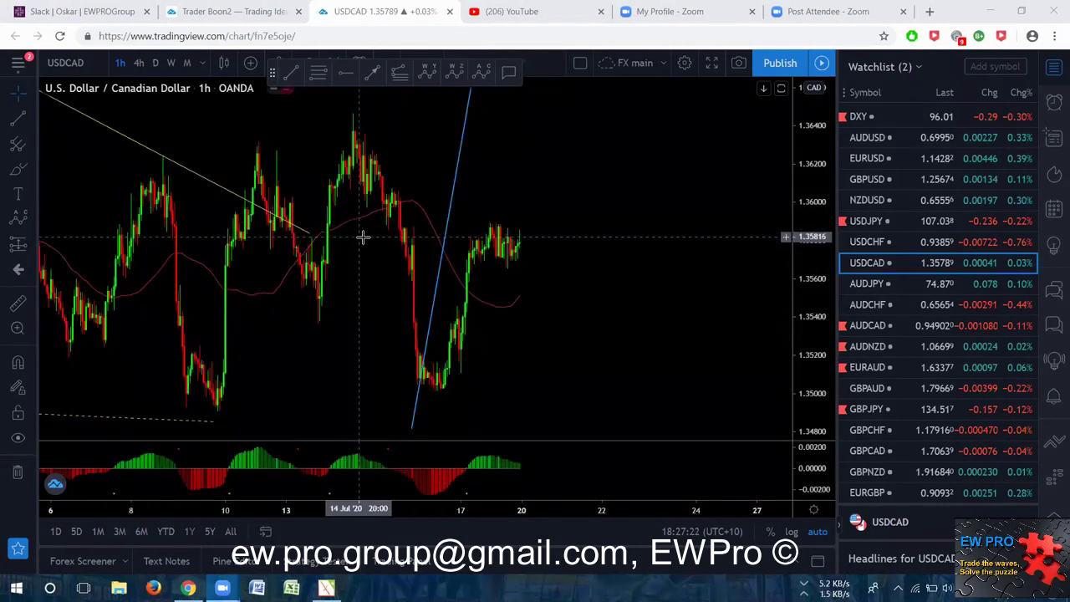
Step: Sketch USDCAD's swings from the 10 July high through the mid-July high down to the low near 1.35000, marking both highs
drag(365, 251, 393, 256)
scroll(393, 255, down, 1)
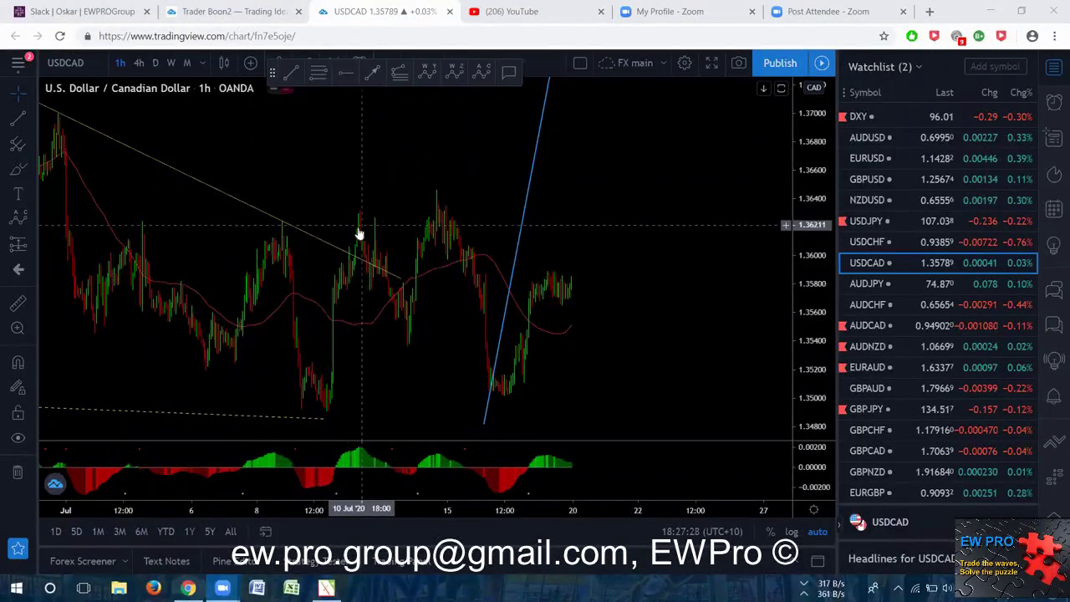
mouse_move(341, 283)
mouse_down()
mouse_move(358, 205)
mouse_move(369, 264)
mouse_up()
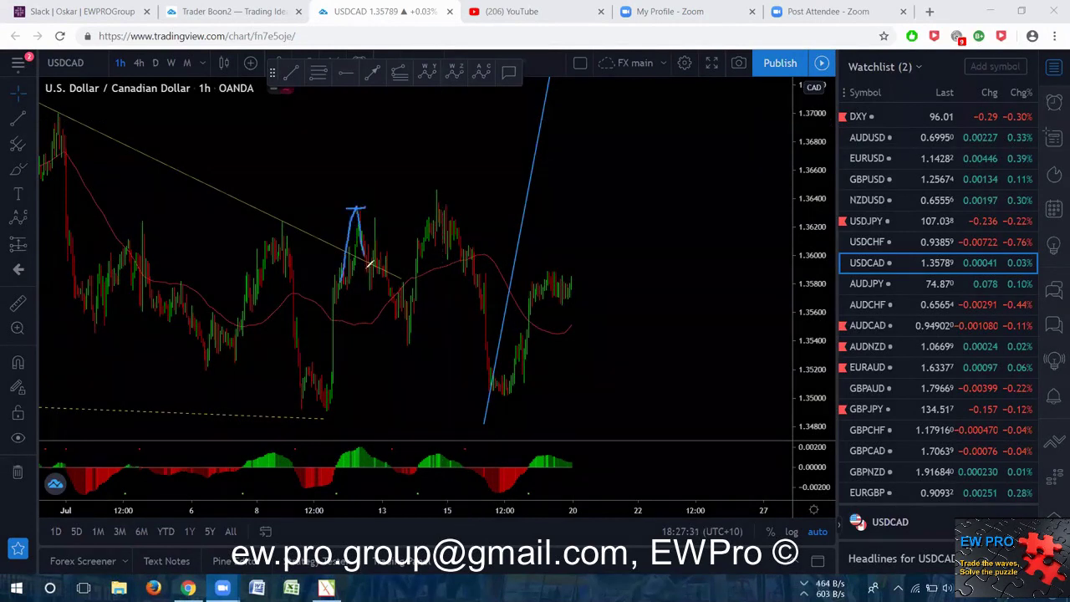
drag(376, 226, 408, 337)
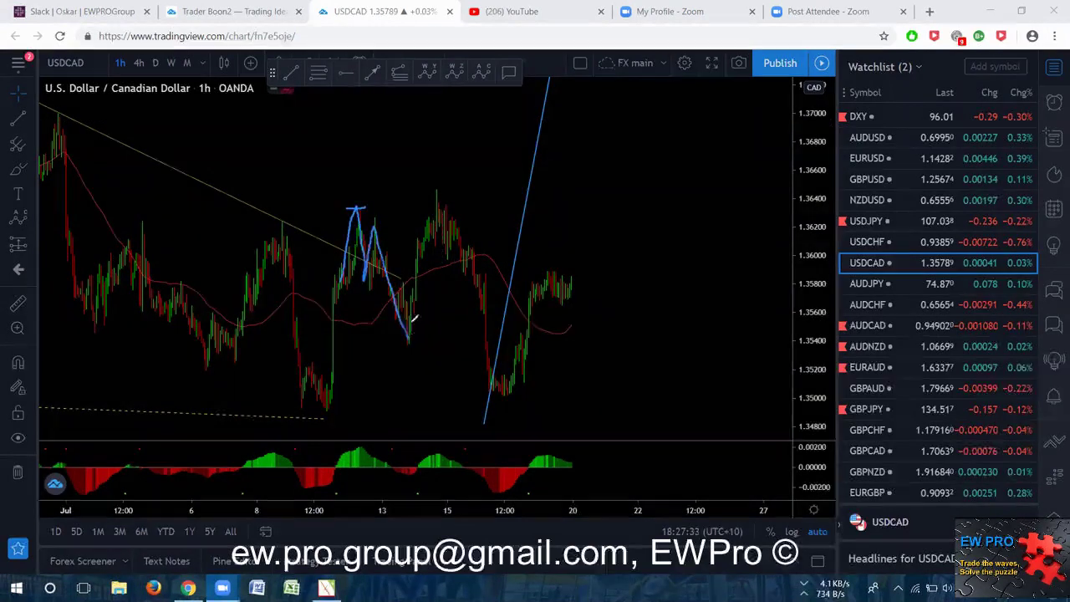
mouse_move(415, 285)
mouse_down()
mouse_move(407, 212)
mouse_move(376, 208)
mouse_move(456, 243)
mouse_move(504, 389)
mouse_up()
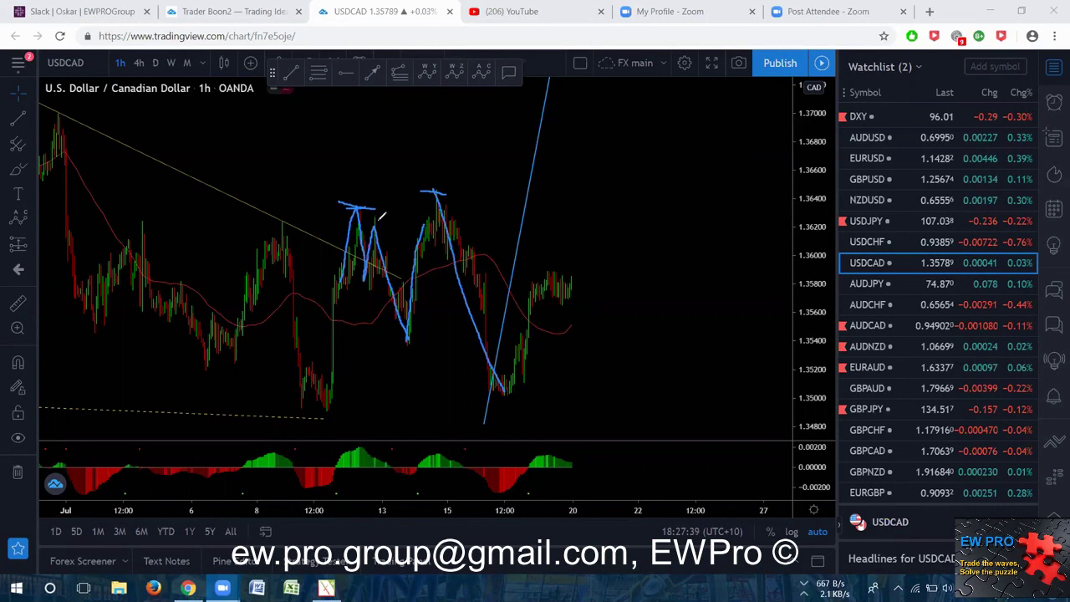
Step: Retrace USDCAD's drop, rally and final decline, connect the first high's level to the second peak, and clear the sketch
drag(386, 230, 414, 299)
drag(406, 338, 434, 194)
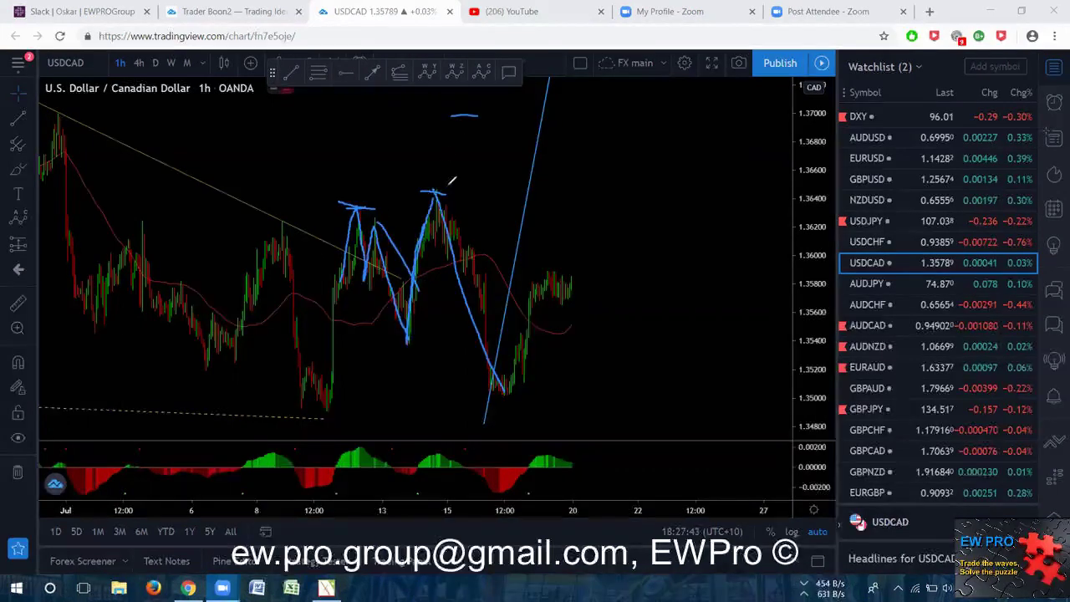
drag(357, 207, 448, 208)
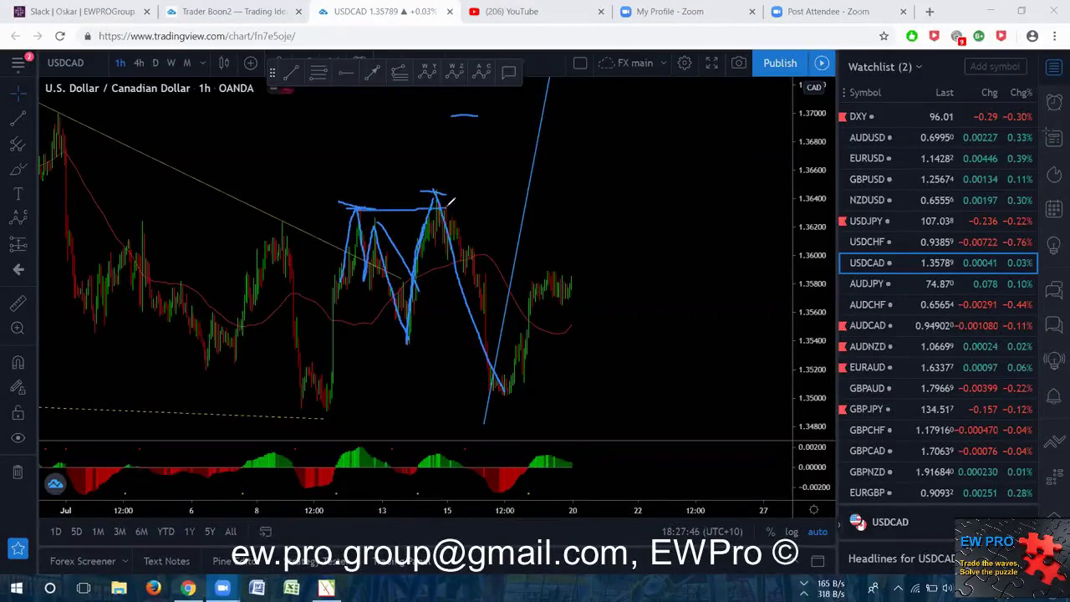
drag(370, 206, 424, 322)
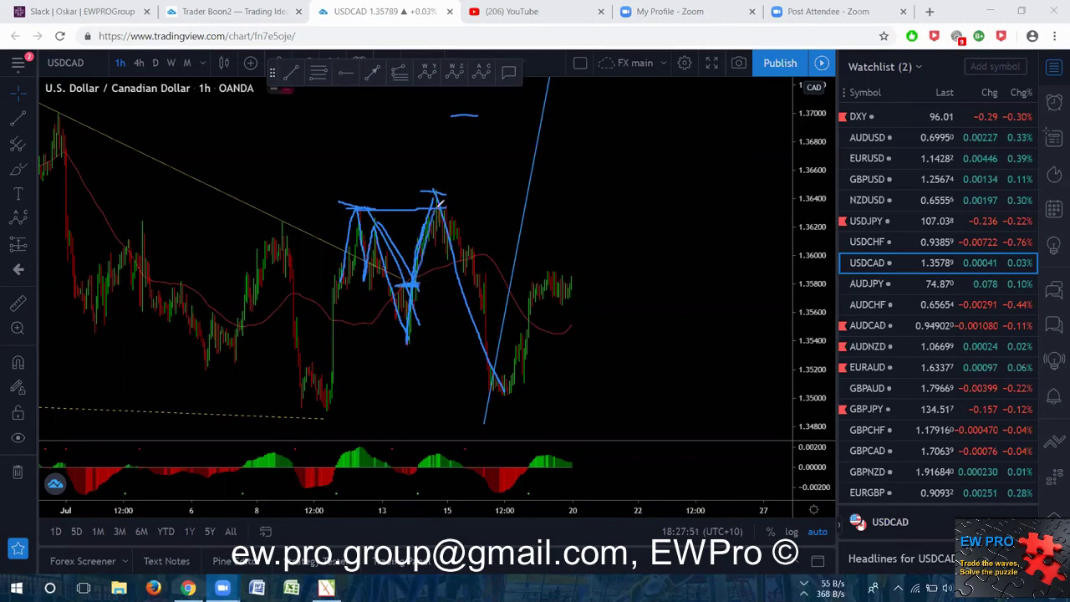
mouse_move(446, 197)
mouse_down()
mouse_move(432, 186)
mouse_move(506, 395)
mouse_up()
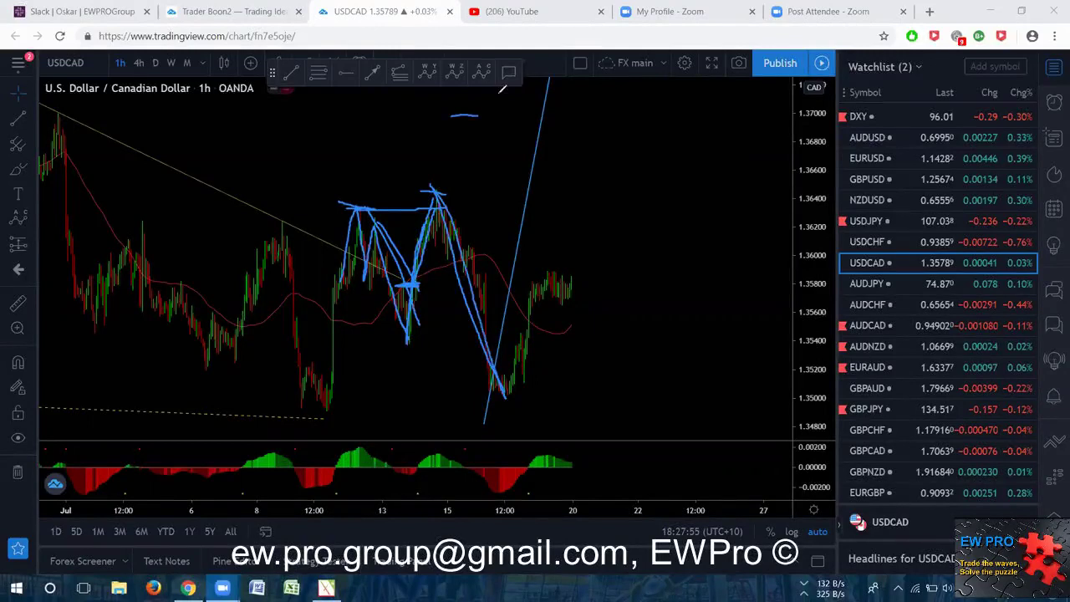
key(Escape)
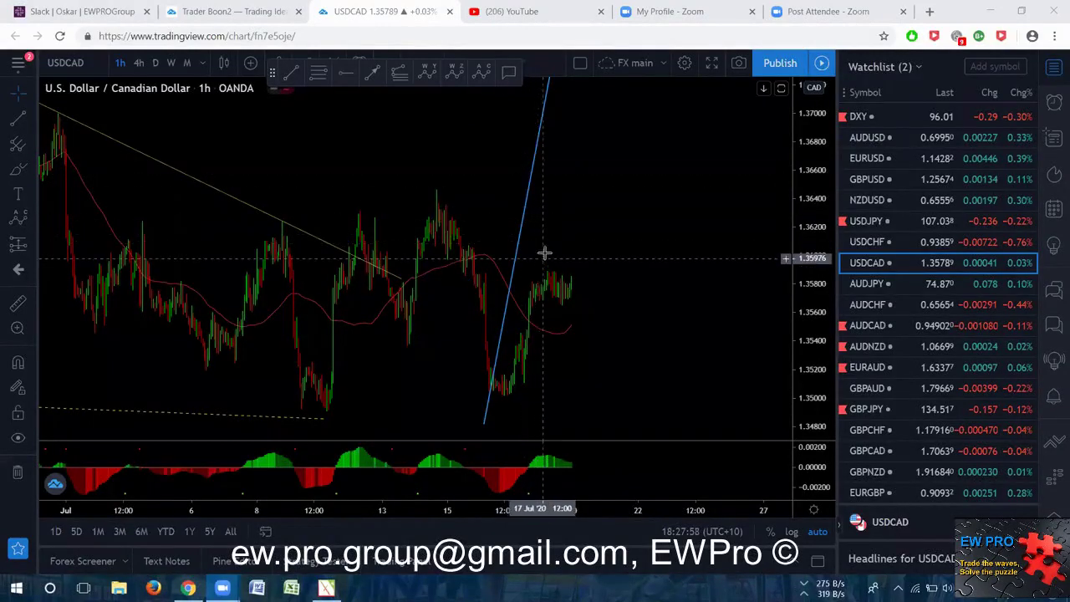
Step: Sketch a short falling line over USDCAD's latest highs with an upward stroke through the last candles, and clear the sketch
drag(545, 262, 587, 284)
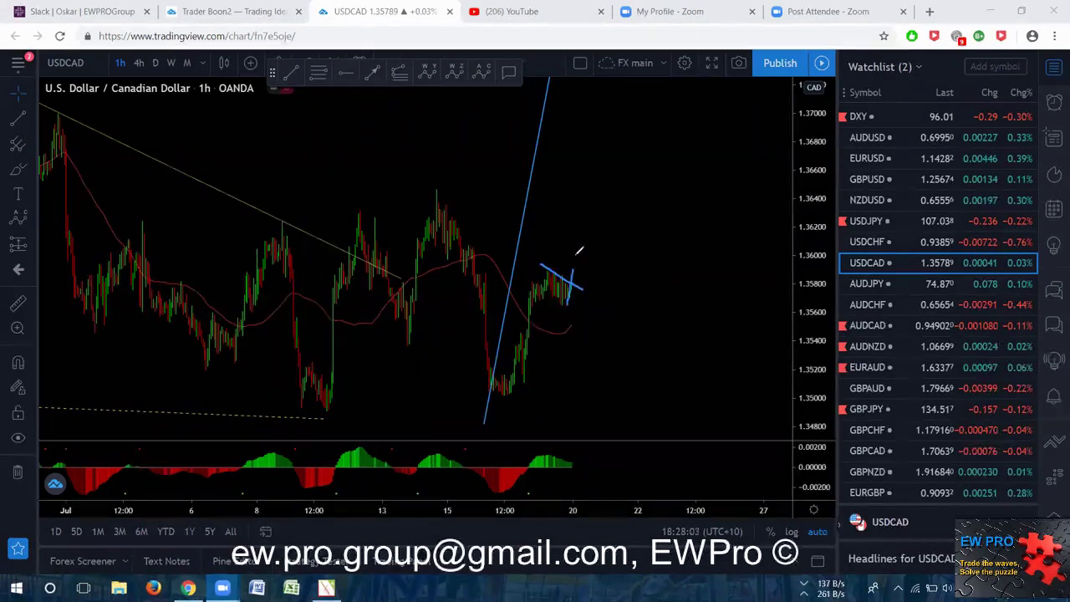
drag(569, 306, 572, 305)
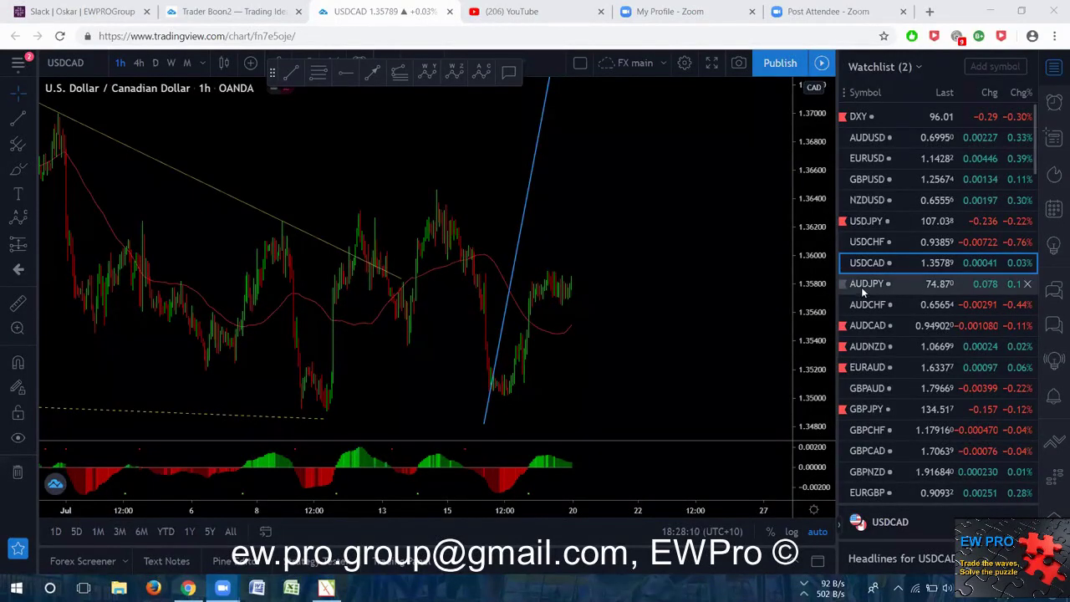
Step: Open the XAUUSD 4-hour chart and fit the rally from the June low to the July highs in view
scroll(867, 327, down, 4)
scroll(867, 328, down, 6)
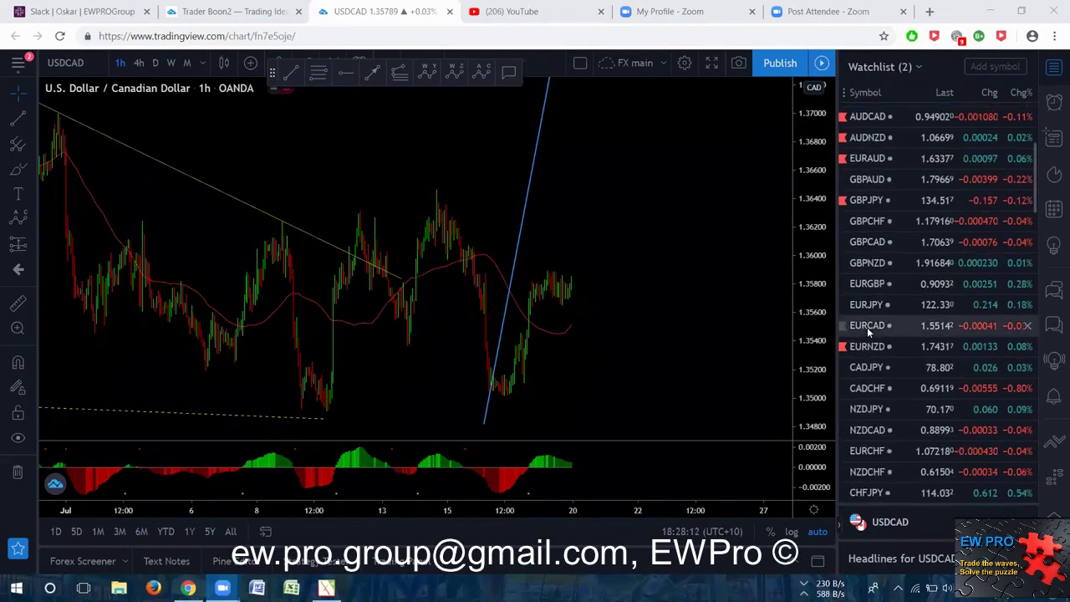
click(867, 325)
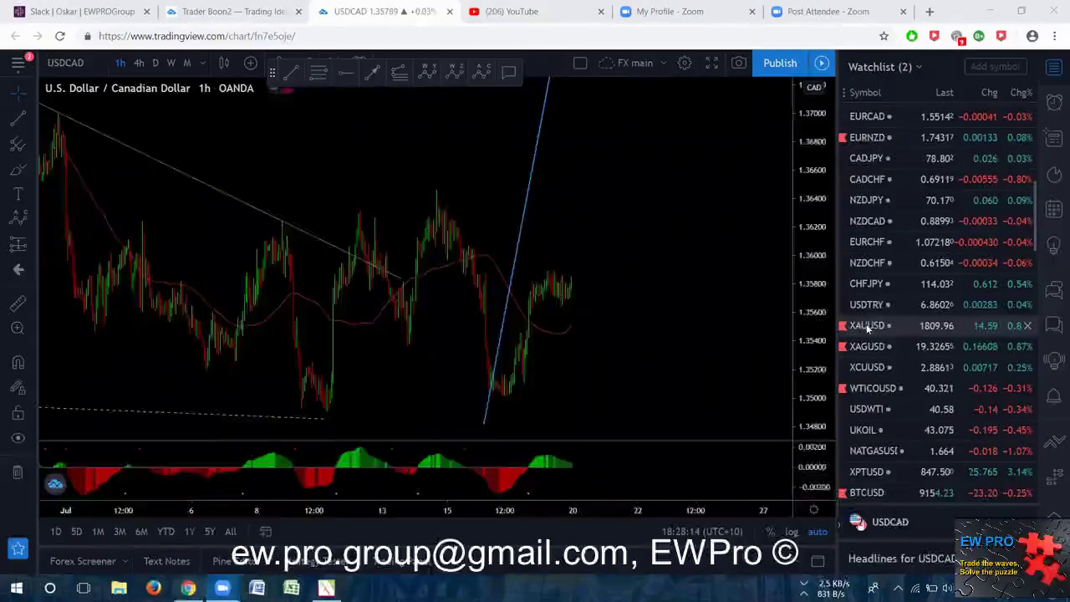
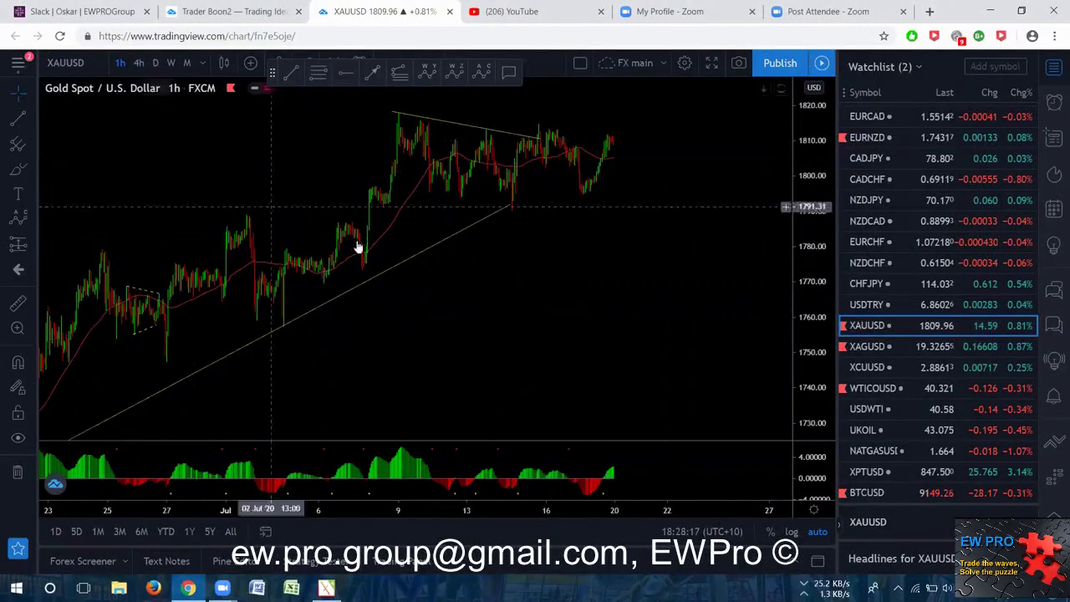
scroll(351, 231, down, 2)
click(137, 64)
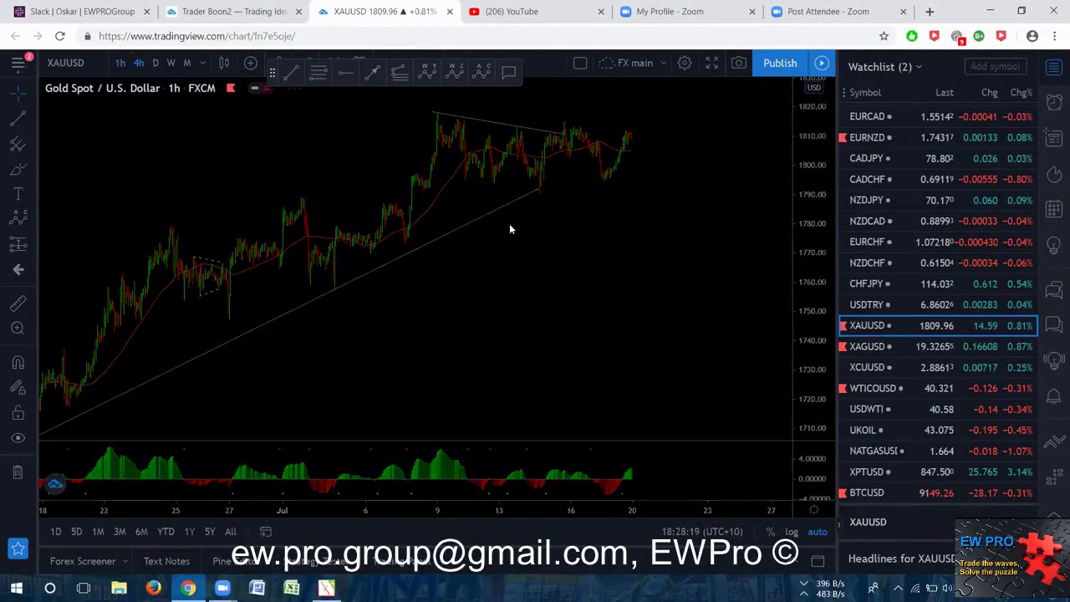
scroll(530, 242, up, 3)
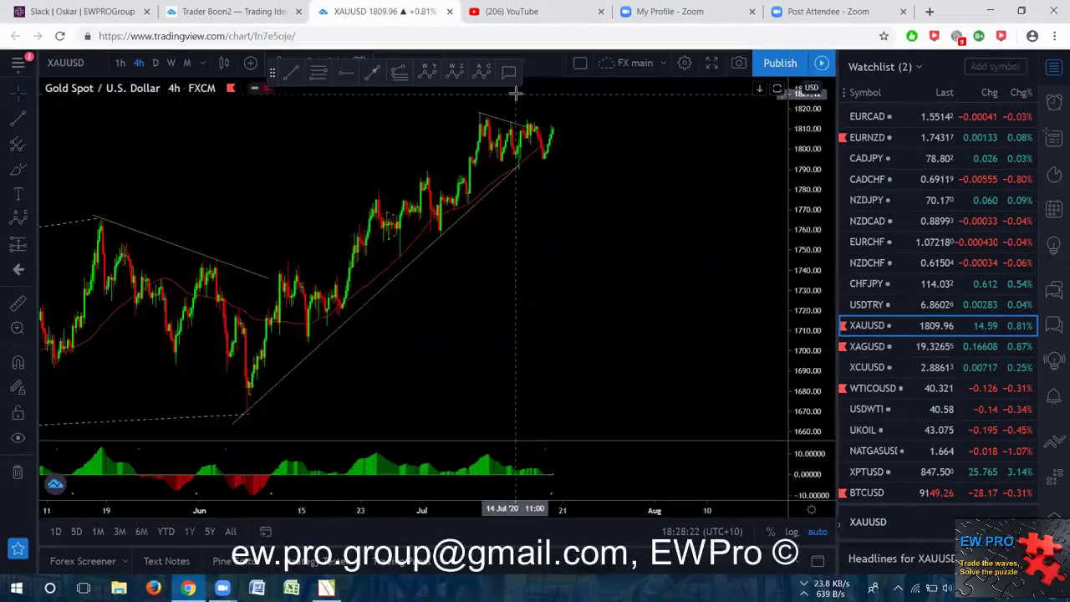
Step: Sketch gold's July consolidation swings and an upward break from the last low, marking the July high and the latest momentum dip
mouse_move(477, 115)
mouse_down()
mouse_move(495, 159)
mouse_move(510, 128)
mouse_move(518, 176)
mouse_move(530, 132)
mouse_move(542, 157)
mouse_move(551, 134)
mouse_up()
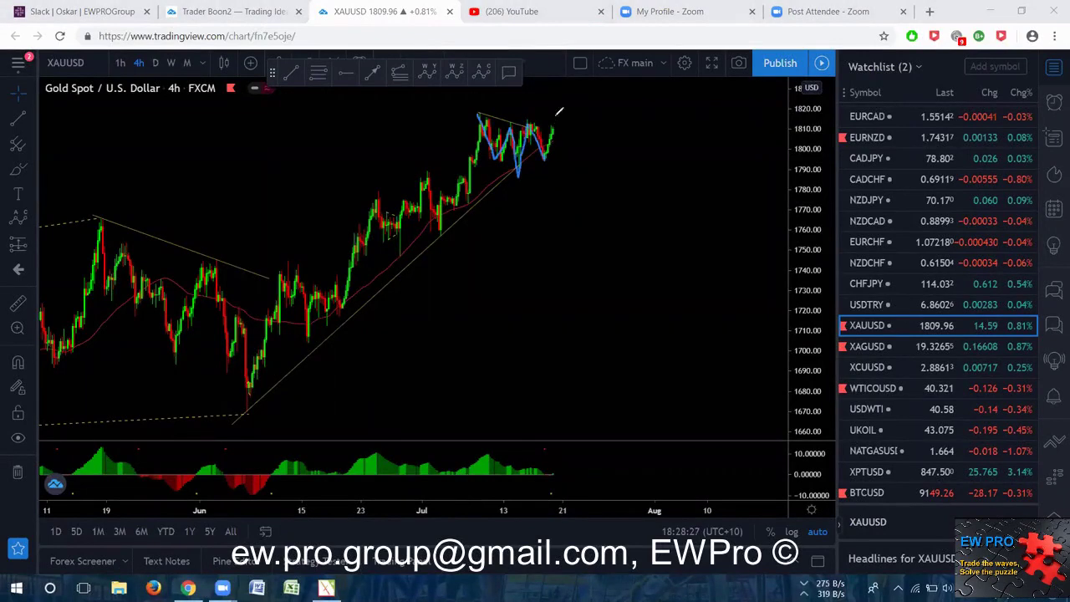
drag(471, 109, 495, 110)
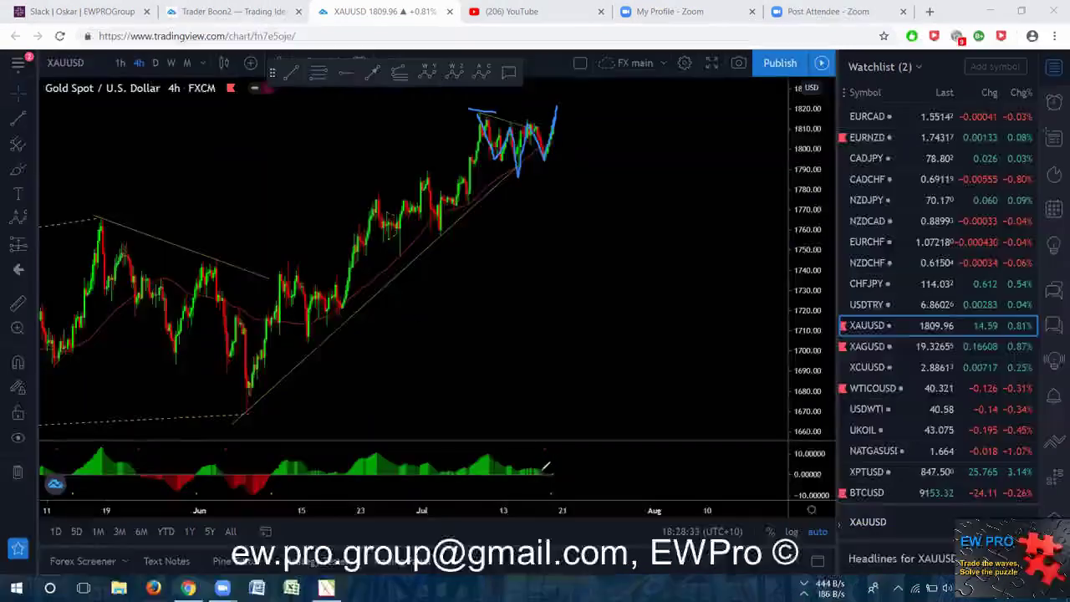
drag(547, 469, 547, 482)
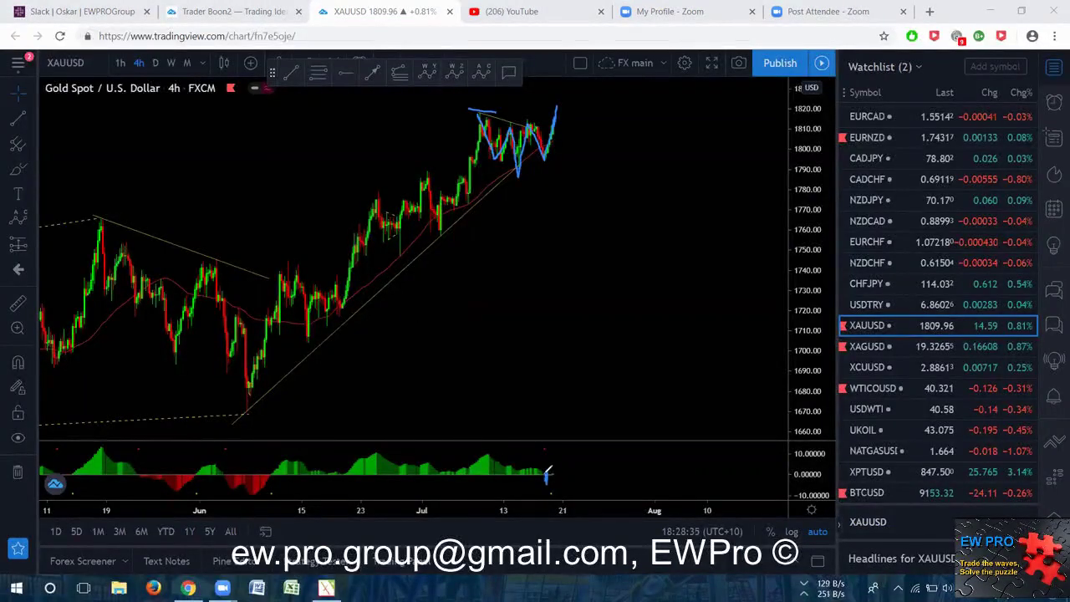
drag(544, 158, 563, 103)
Step: Connect gold's momentum peaks from May to July, mark the May and July price highs, and clear the sketch
drag(95, 447, 504, 456)
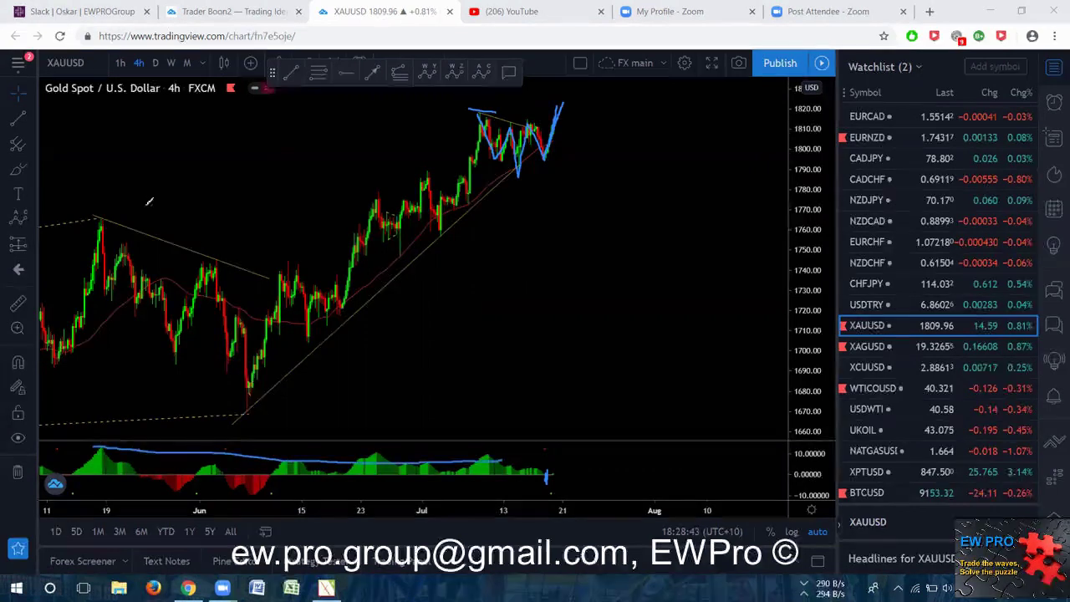
drag(97, 216, 153, 205)
drag(467, 106, 492, 104)
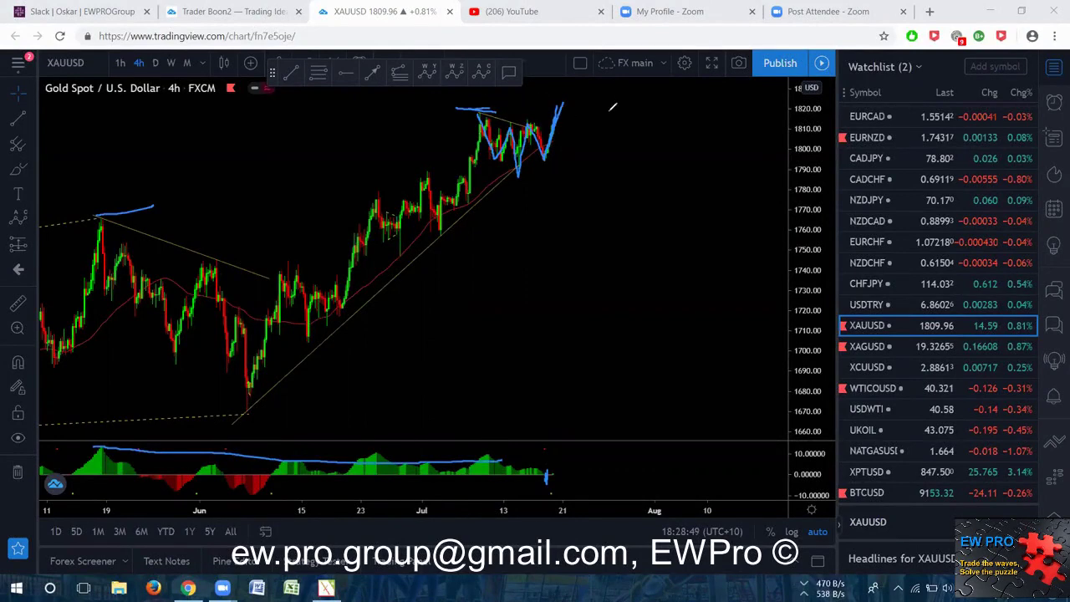
key(e)
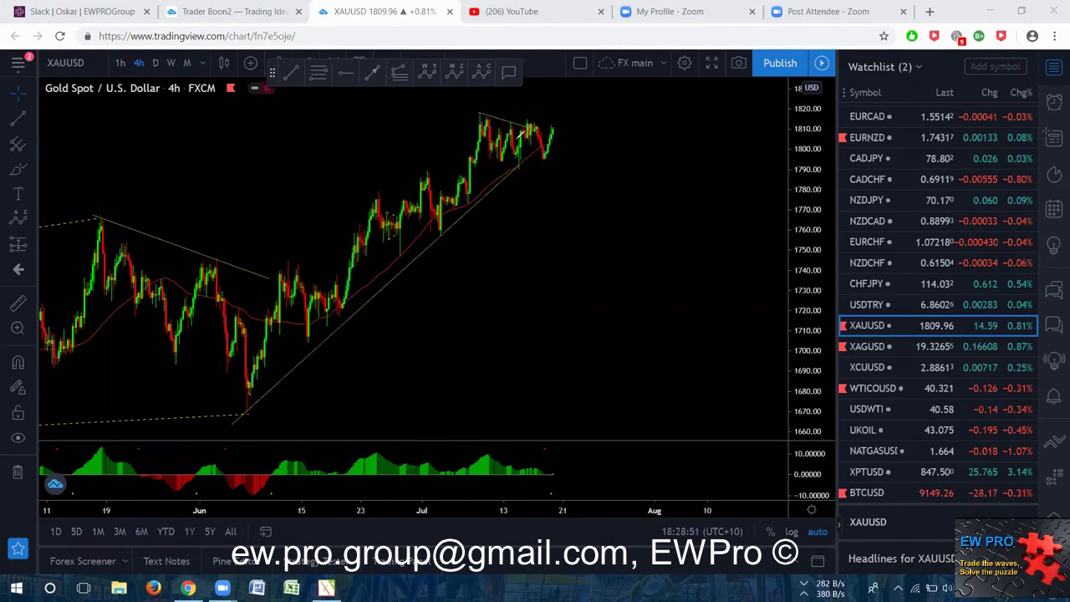
Step: Extend gold's rising trendline from the June low to about 1814 on 24 July
mouse_move(519, 165)
mouse_down()
mouse_move(563, 158)
mouse_move(592, 121)
mouse_up()
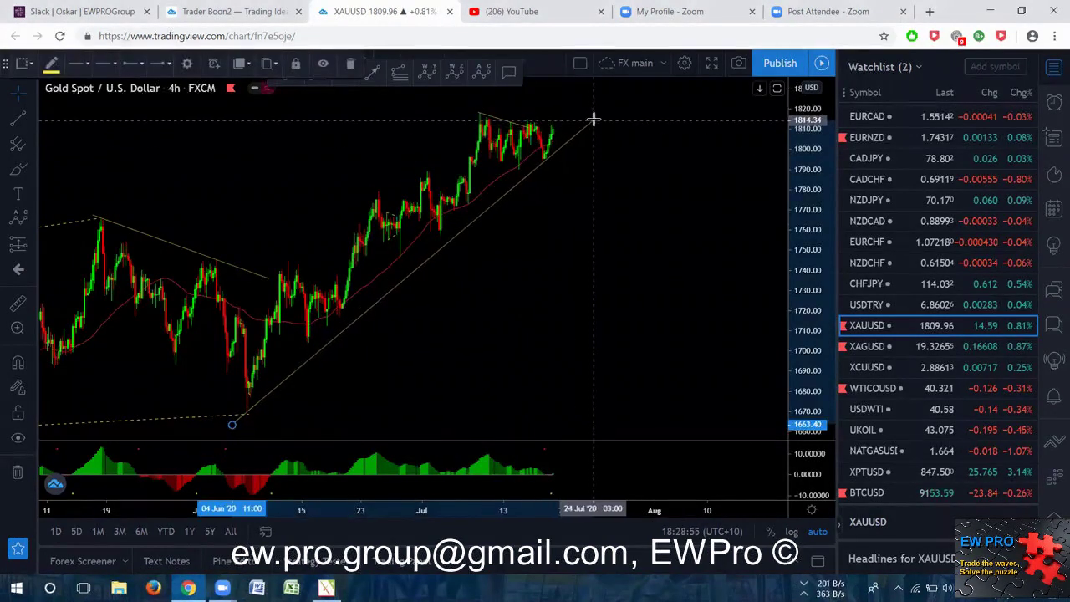
click(593, 205)
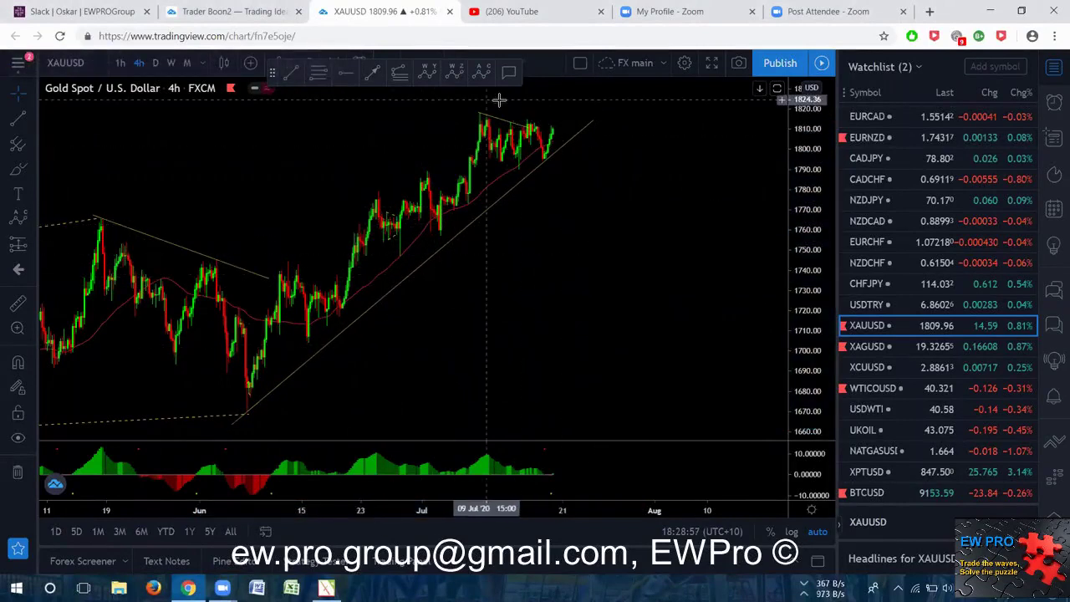
Step: Sketch gold's projected rise from the last low past the July high and the drop beneath the trendline, and clear the sketch
drag(546, 157, 564, 100)
mouse_move(470, 111)
mouse_down()
mouse_move(504, 109)
mouse_move(579, 148)
mouse_move(602, 134)
mouse_move(575, 162)
mouse_move(603, 130)
mouse_move(604, 278)
mouse_up()
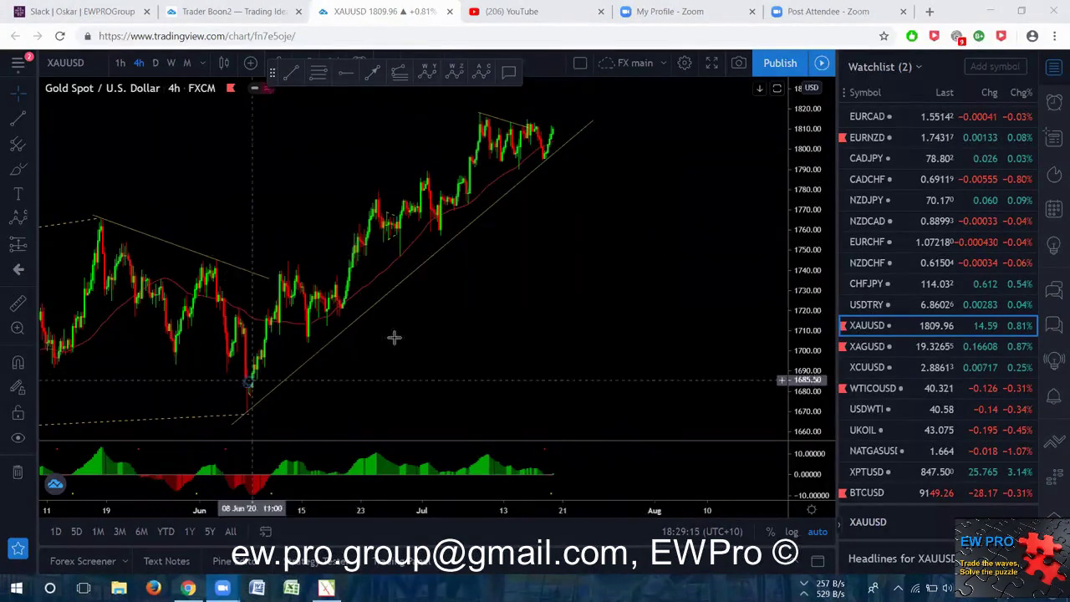
drag(707, 294, 657, 284)
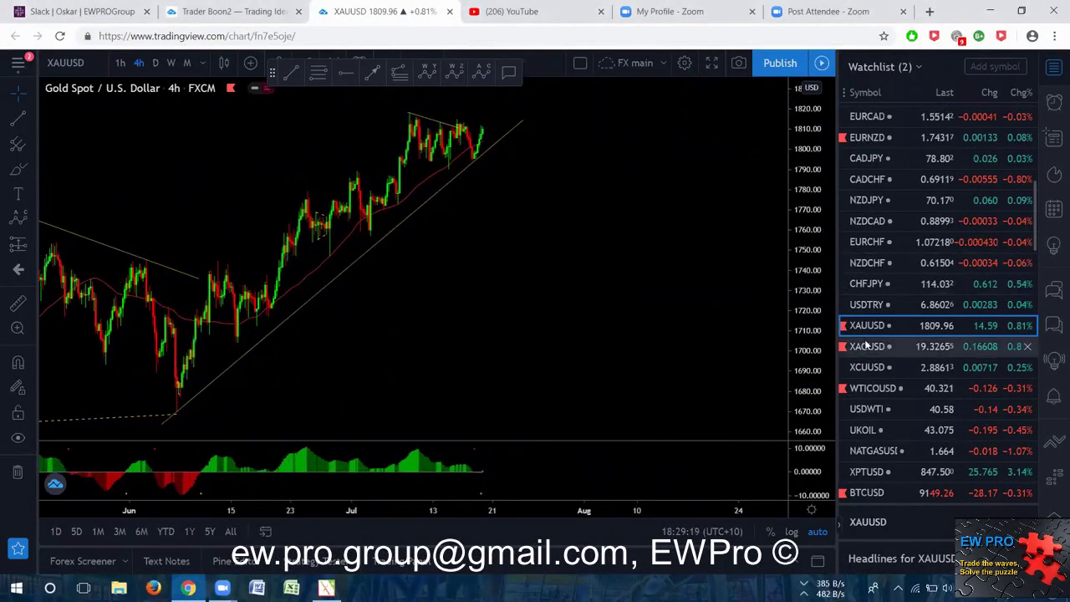
Step: Open the XAGUSD 4-hour chart and fit waves X, a, b and c and the 1.236 level in view
scroll(861, 260, down, 2)
click(867, 277)
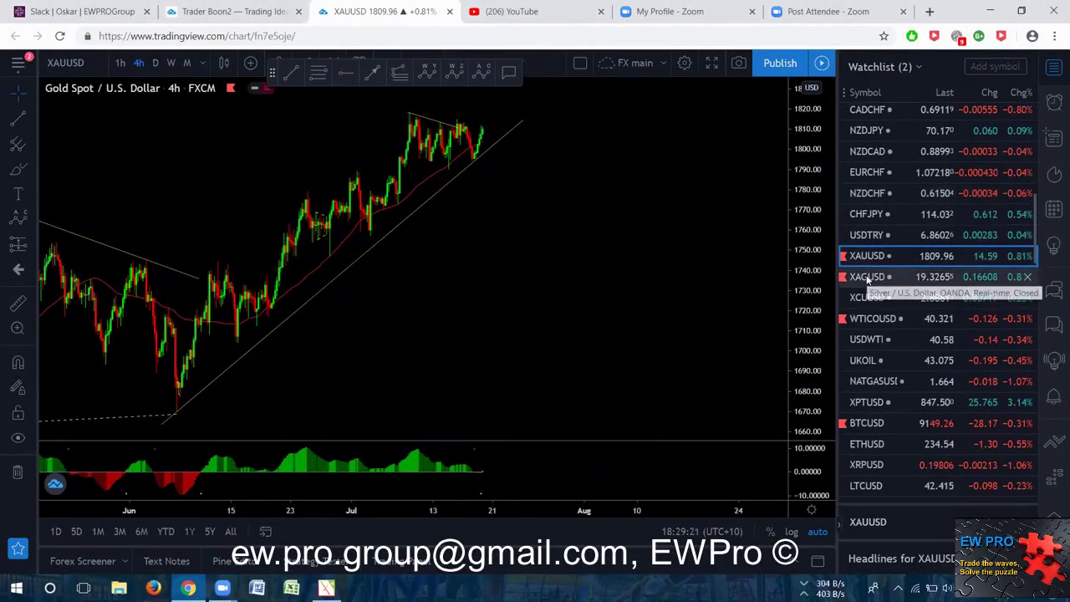
scroll(590, 268, down, 2)
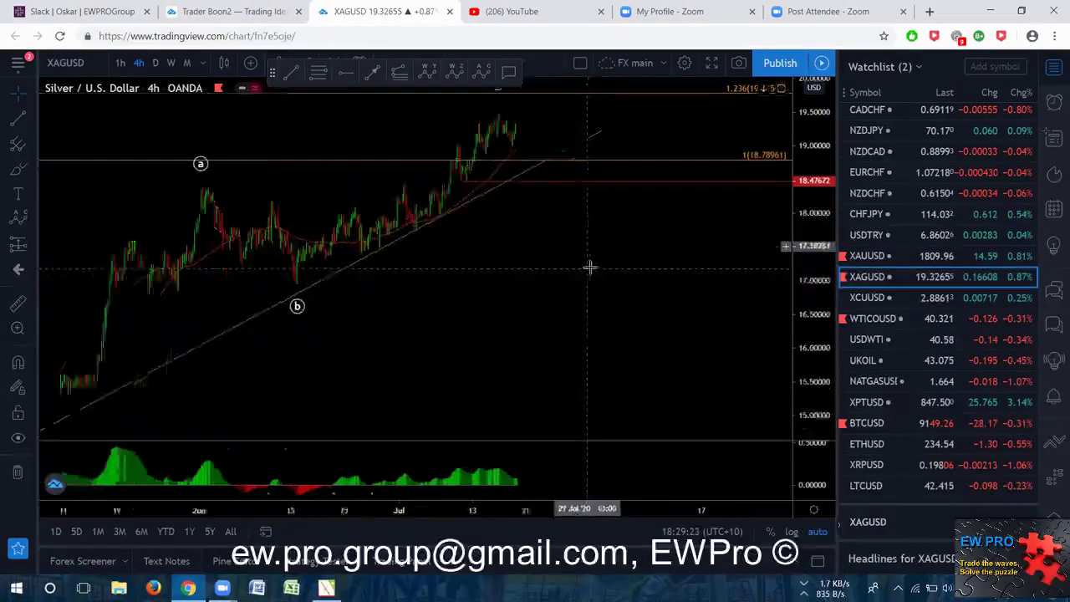
drag(809, 236, 805, 279)
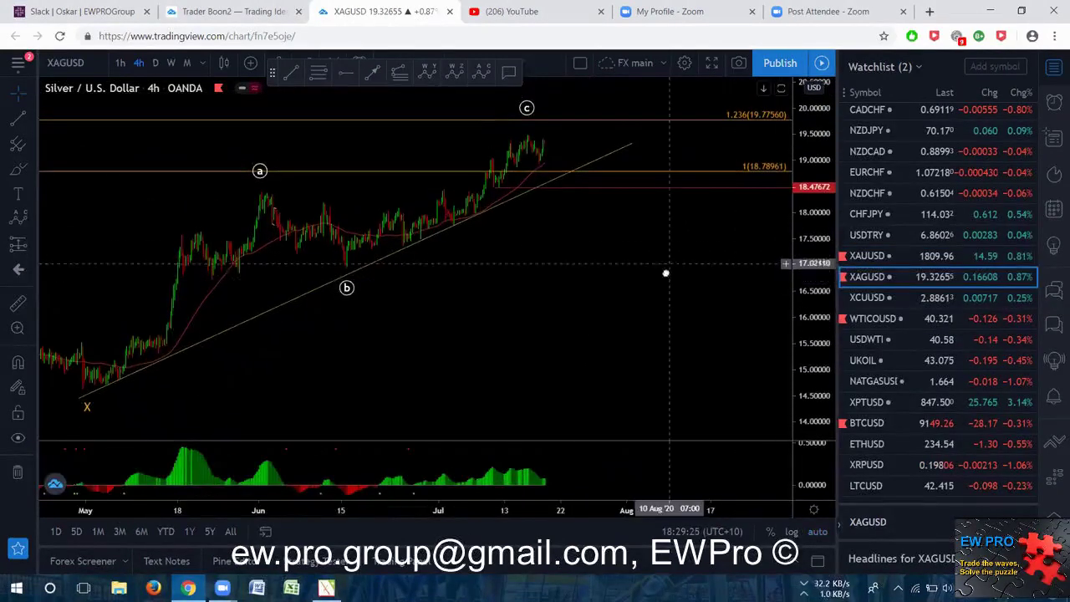
drag(670, 261, 664, 286)
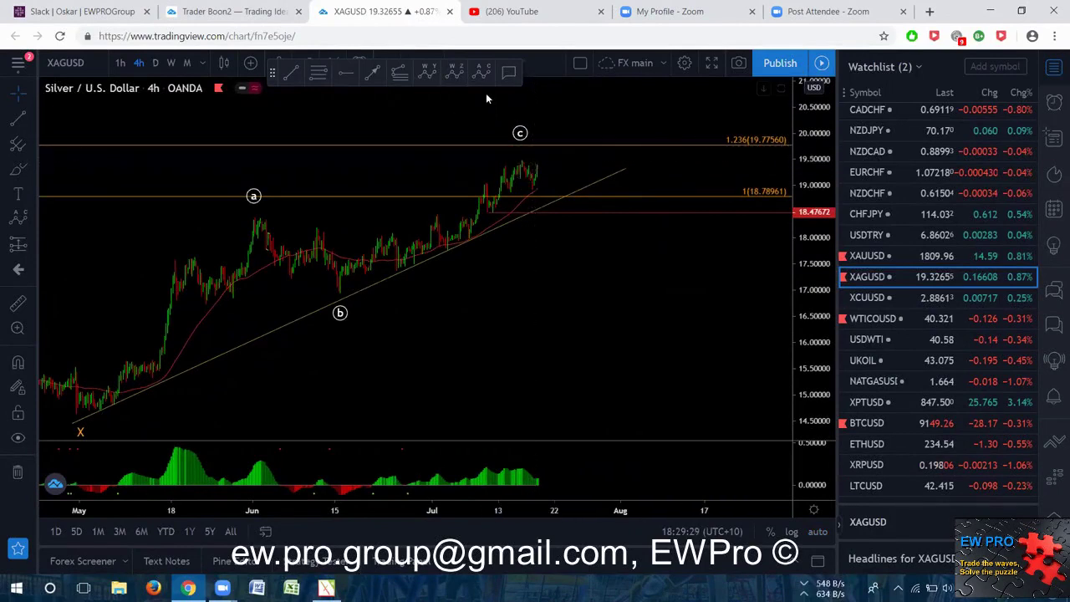
Step: Sketch silver's recent swings and a rise past the 1.236 level, mark the wave a high and the 18.78961 level, and clear the sketch
mouse_move(504, 163)
mouse_down()
mouse_move(515, 184)
mouse_move(527, 171)
mouse_move(535, 192)
mouse_up()
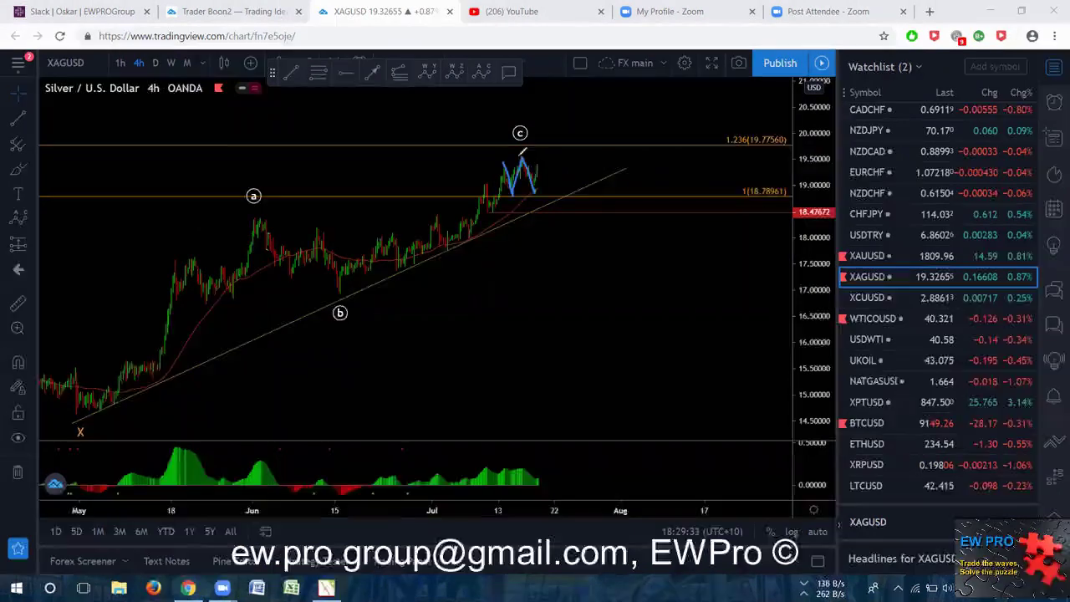
drag(554, 130, 556, 138)
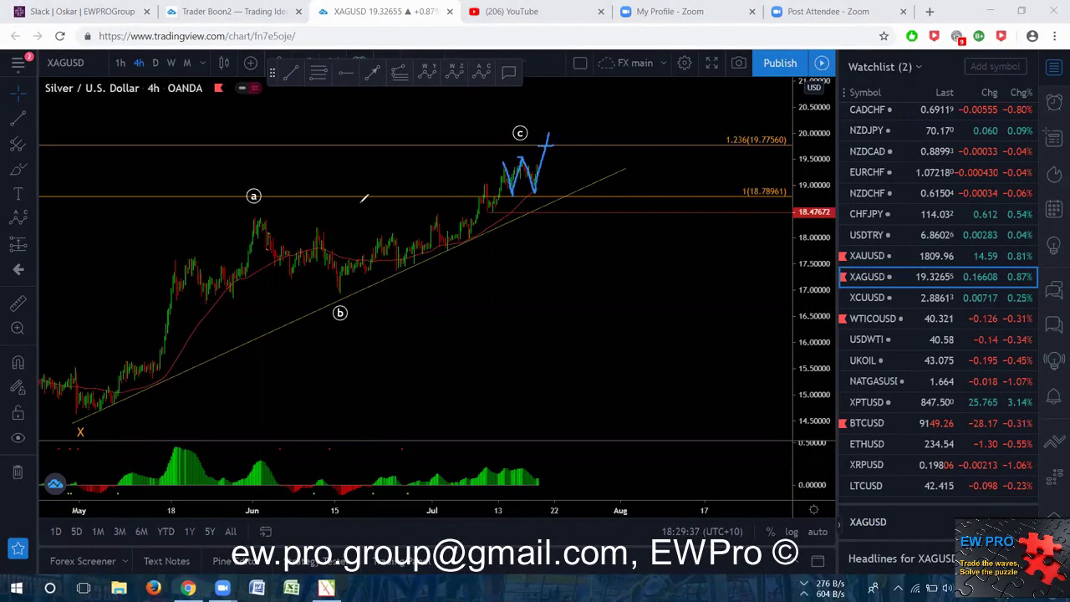
drag(467, 195, 494, 195)
drag(532, 156, 486, 196)
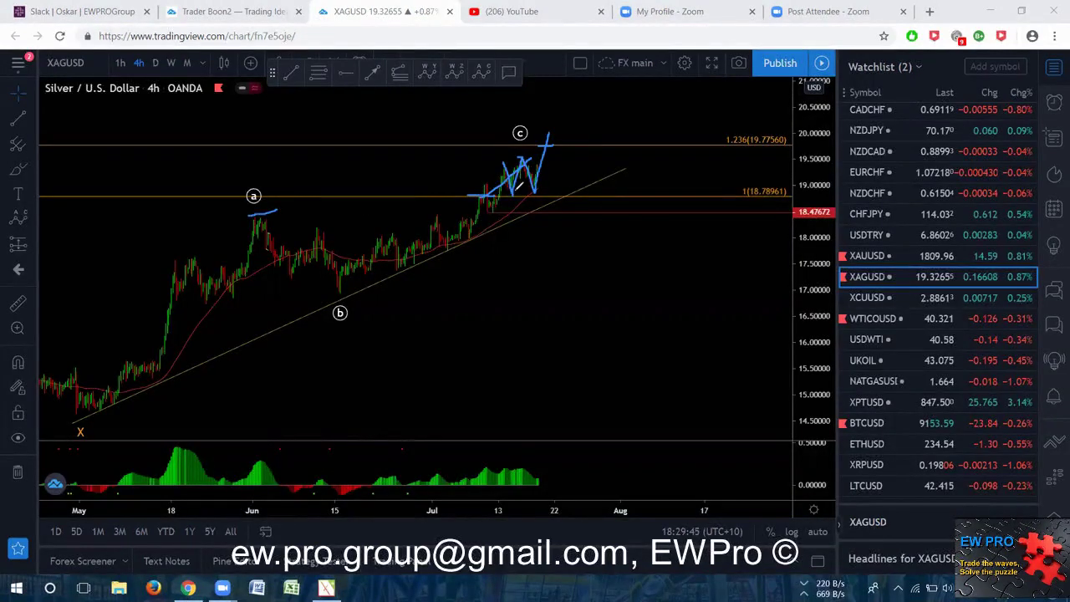
drag(573, 143, 573, 142)
key(e)
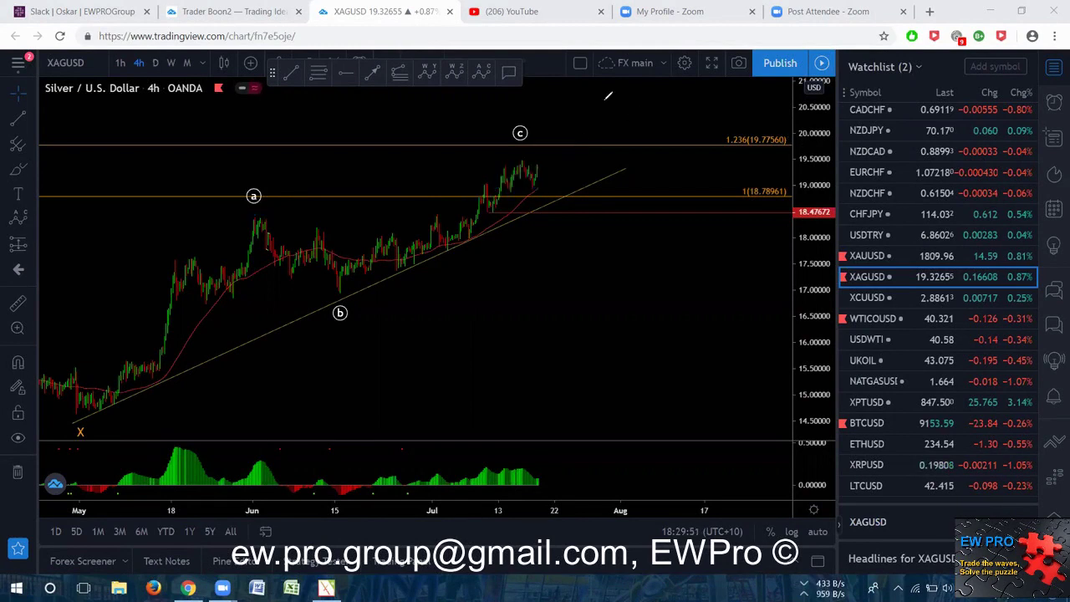
Step: Open silver's daily chart and fit waves W, X, Y and the 1.618 level in view
click(154, 63)
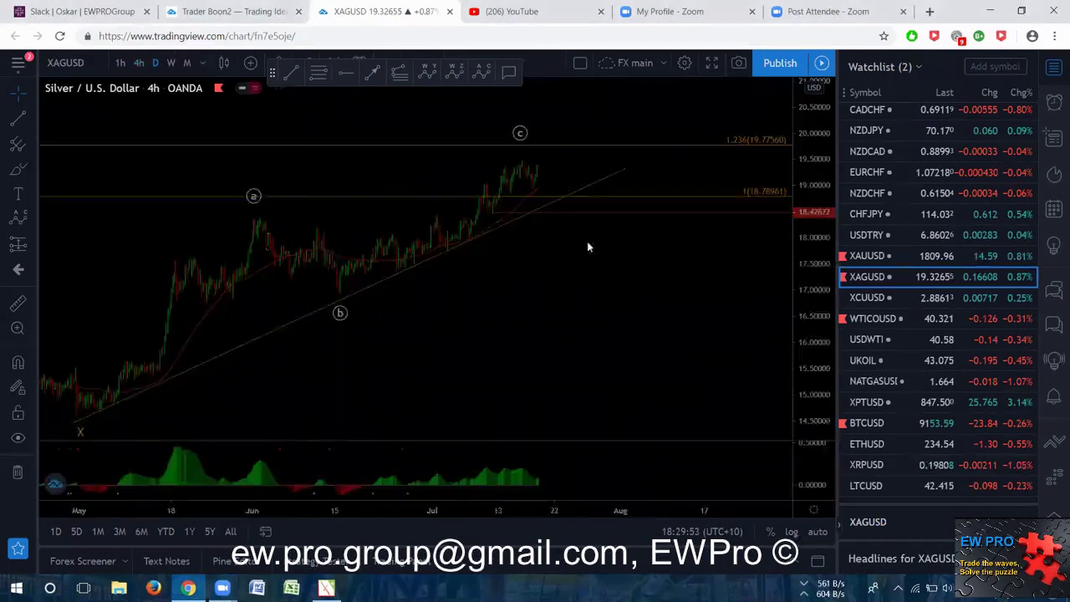
drag(815, 197, 793, 297)
drag(713, 311, 620, 300)
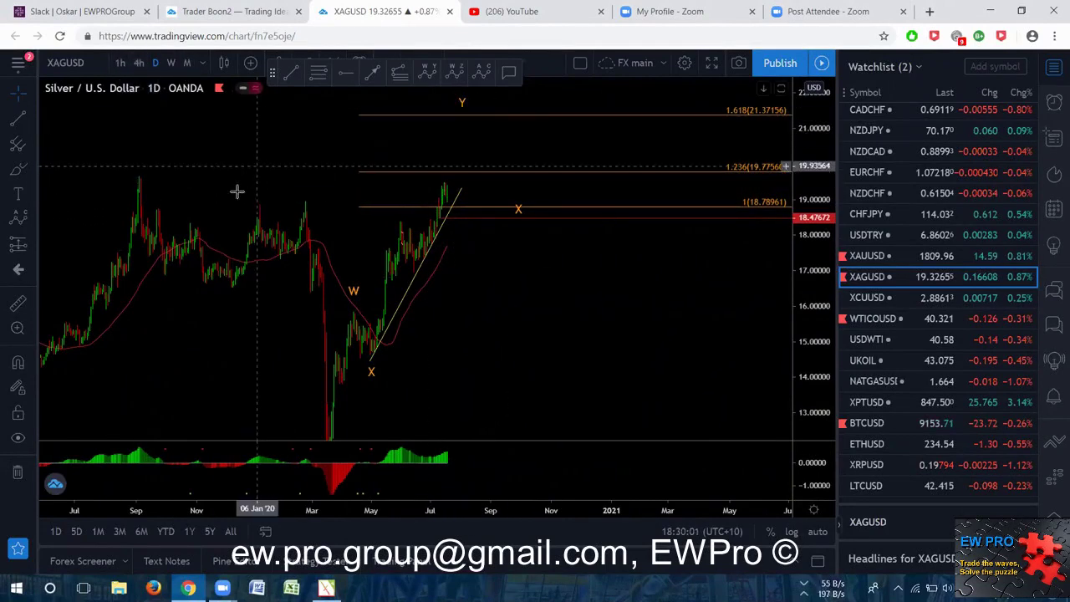
Step: Return silver to the 4-hour chart and fit waves W through c and the 1.236 level in view
click(139, 62)
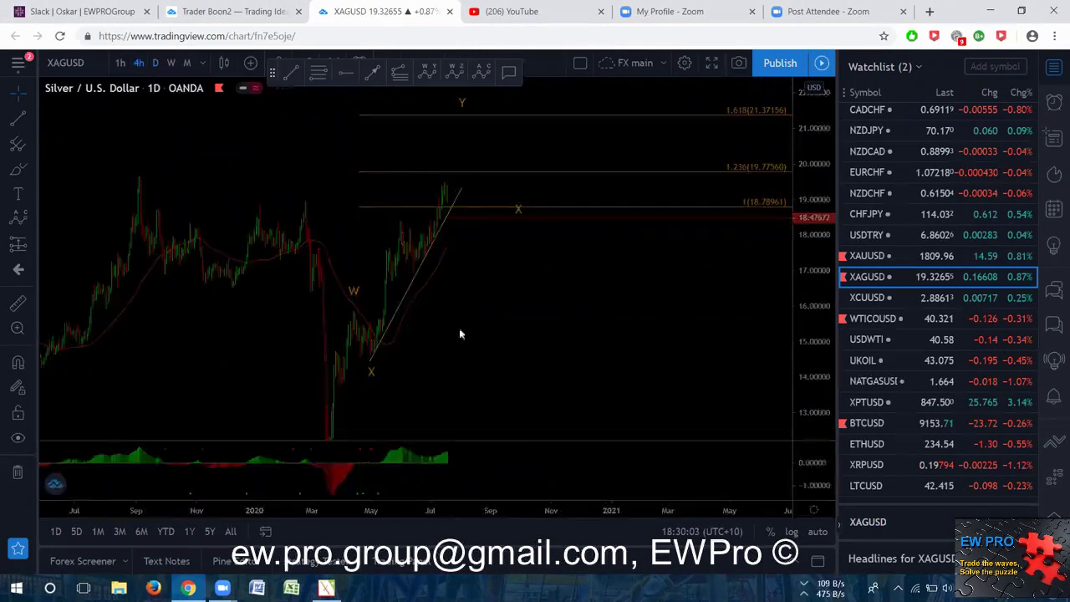
scroll(459, 373, down, 2)
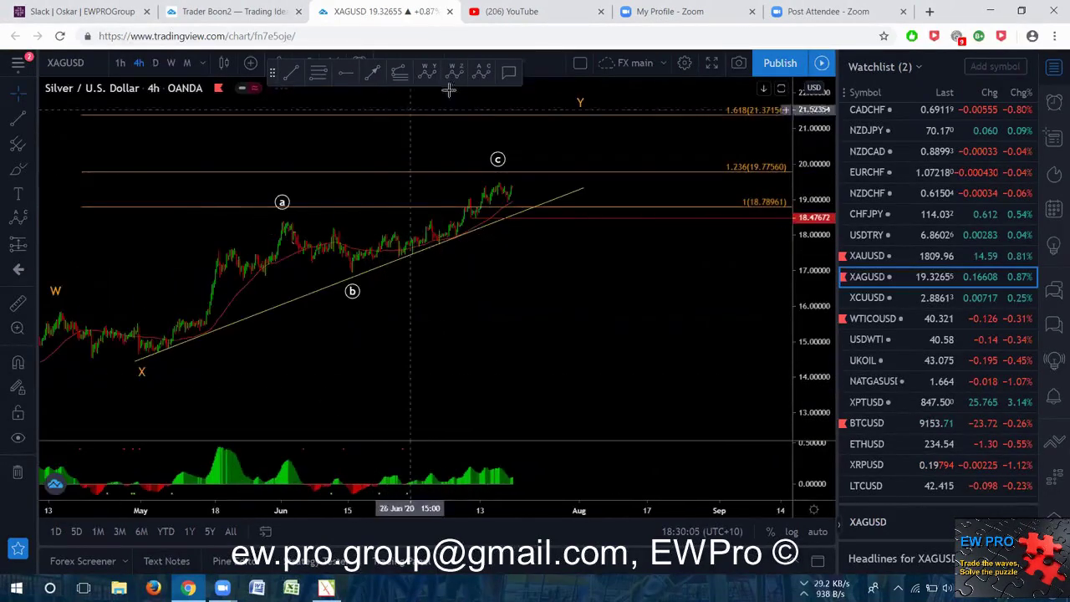
drag(814, 316, 801, 299)
drag(634, 260, 643, 286)
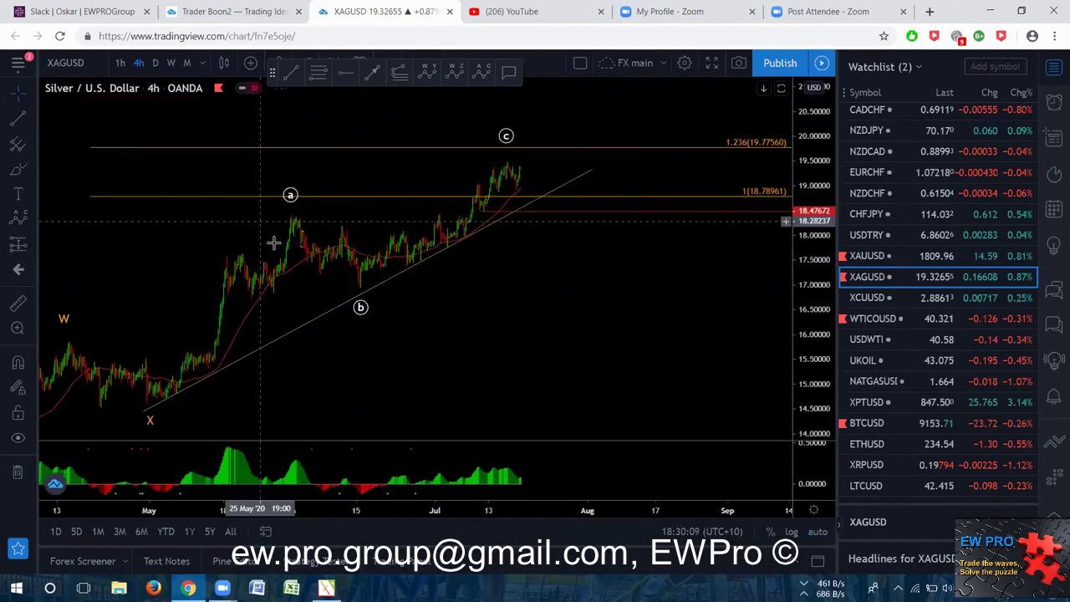
Step: Trace silver's a-b-c swings from the X low and draw a falling line across the momentum histogram peaks
mouse_move(155, 401)
mouse_down()
mouse_move(281, 238)
mouse_move(308, 224)
mouse_move(368, 285)
mouse_up()
drag(424, 241, 508, 157)
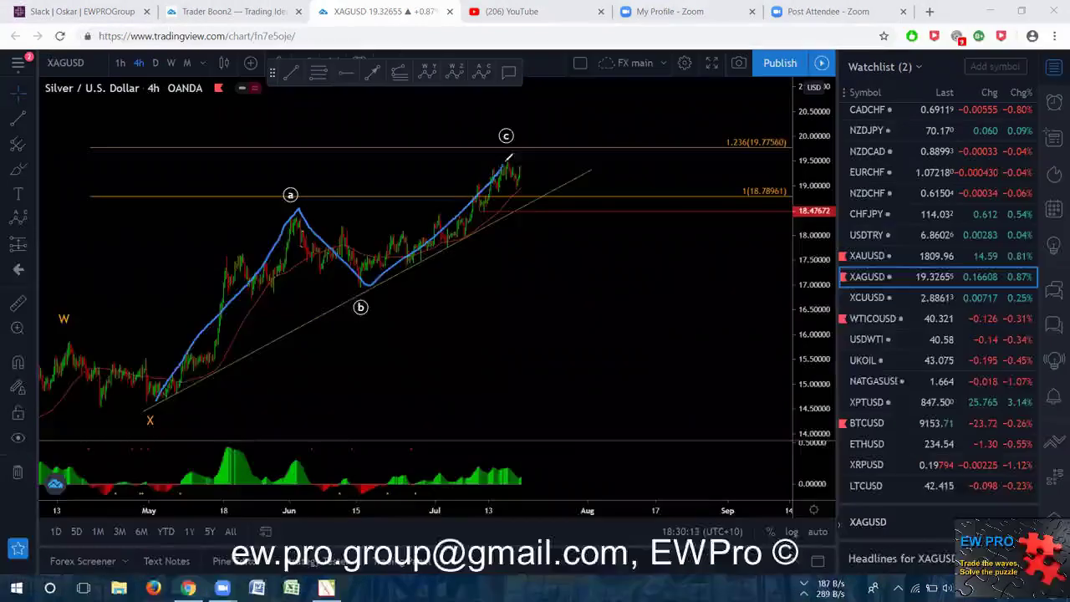
drag(231, 448, 518, 471)
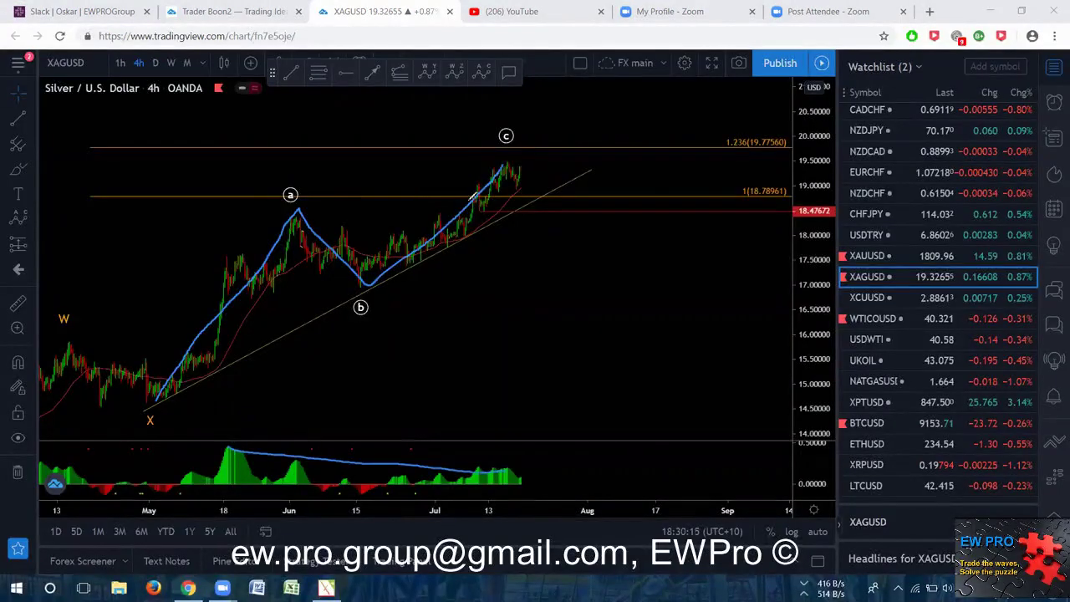
Step: Sketch silver's push to the 1.236 level, the break below the trendline, a small rising flag and a drop to about 15.4, and clear the sketch
drag(518, 189, 527, 154)
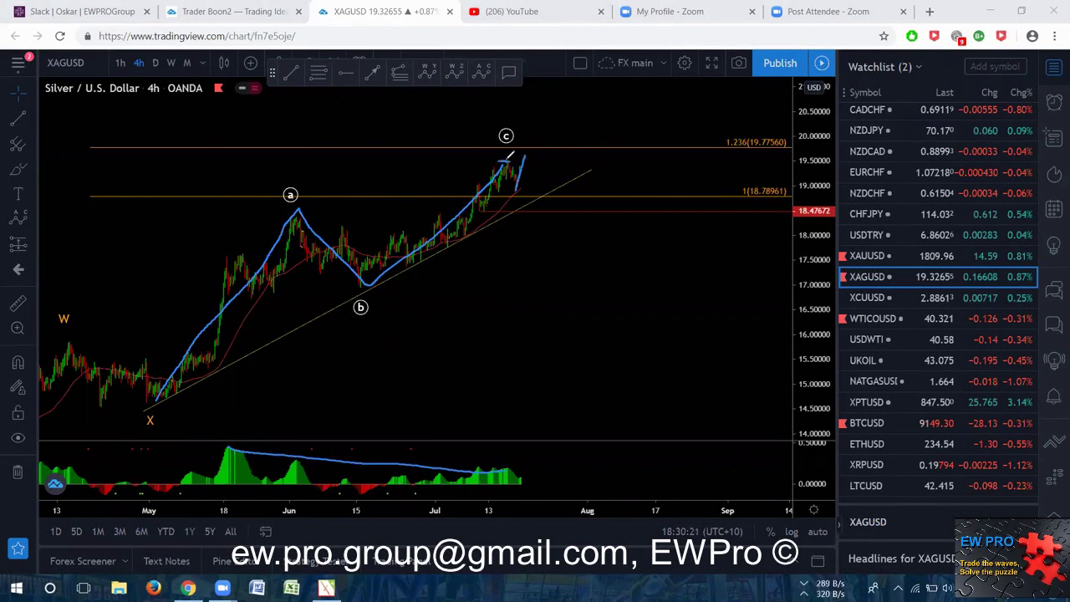
drag(533, 141, 536, 135)
mouse_move(530, 148)
mouse_down()
mouse_move(546, 210)
mouse_move(584, 179)
mouse_up()
mouse_move(544, 216)
mouse_down()
mouse_move(591, 193)
mouse_move(573, 184)
mouse_move(596, 365)
mouse_up()
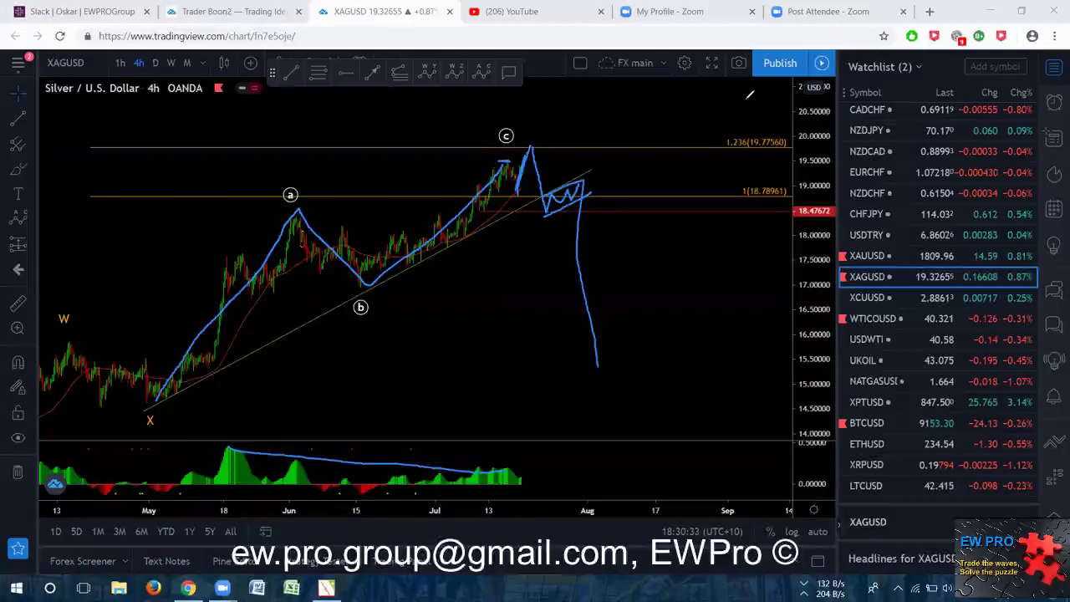
key(e)
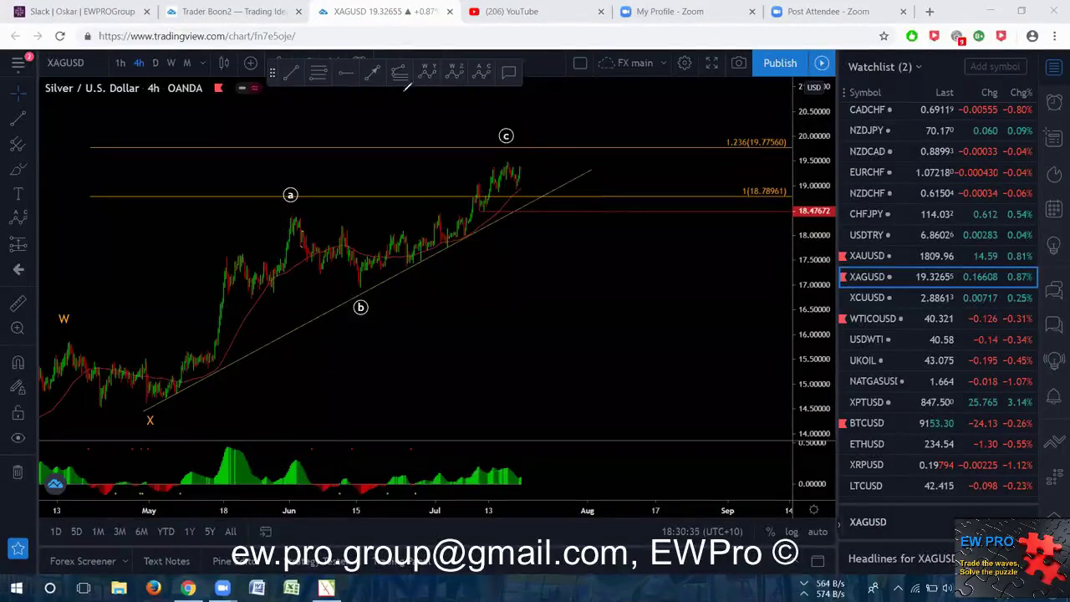
Step: Open the WTICOUSD 4-hour chart and enlarge the price scale around waves a, b and c
click(873, 319)
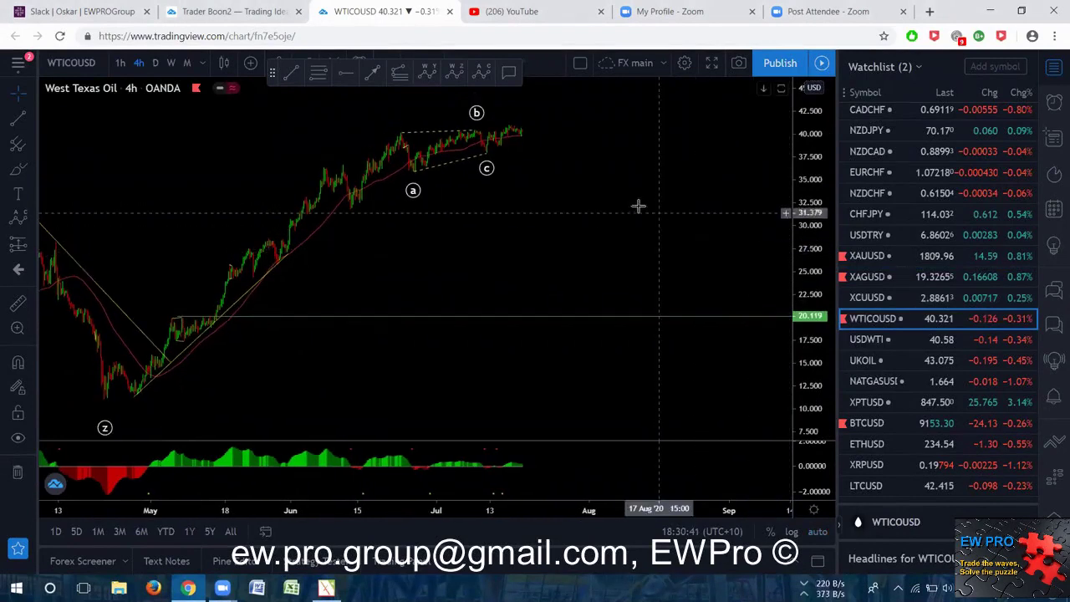
drag(638, 206, 628, 284)
drag(795, 276, 798, 213)
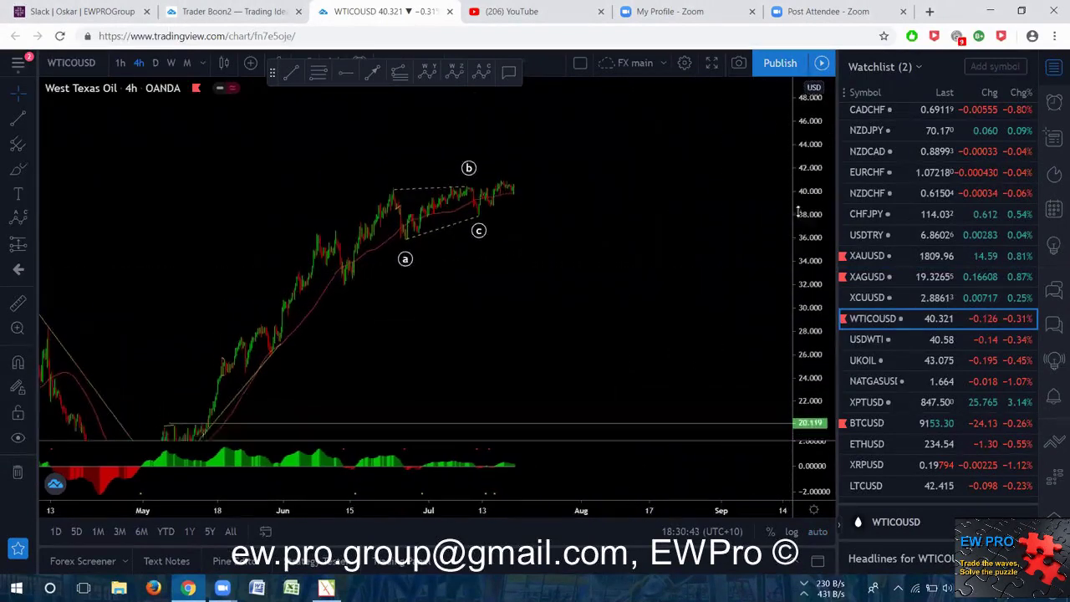
drag(577, 237, 540, 243)
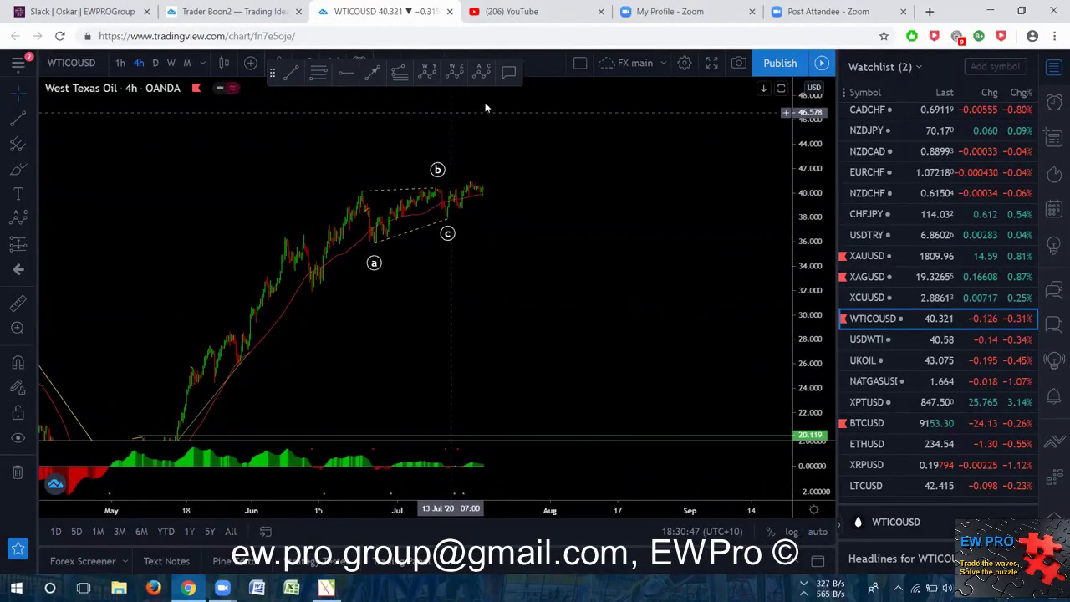
Step: Mark oil's wave b high, sketch the swings through a, b and c and a rise to about 43.6, and clear the sketch
click(447, 215)
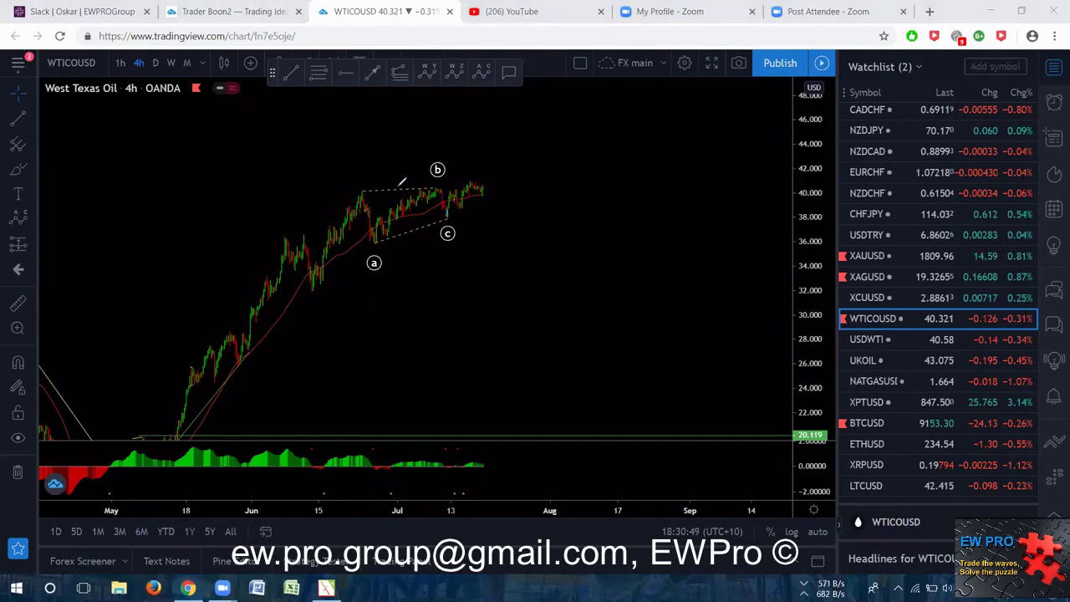
drag(418, 190, 442, 190)
mouse_move(365, 192)
mouse_down()
mouse_move(377, 244)
mouse_move(436, 190)
mouse_move(445, 220)
mouse_move(449, 184)
mouse_move(482, 178)
mouse_up()
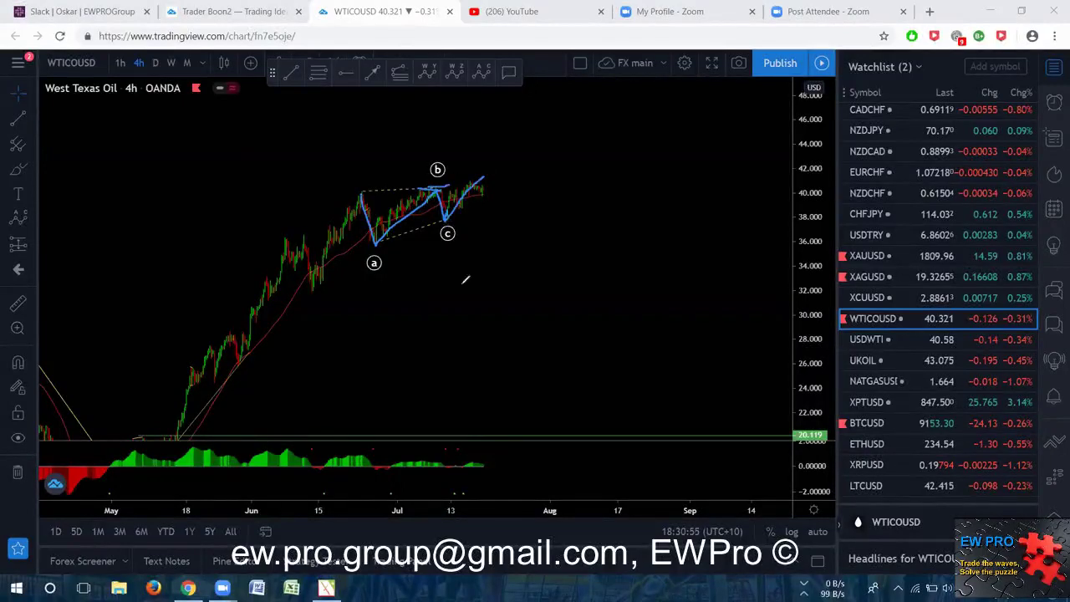
drag(446, 219, 509, 149)
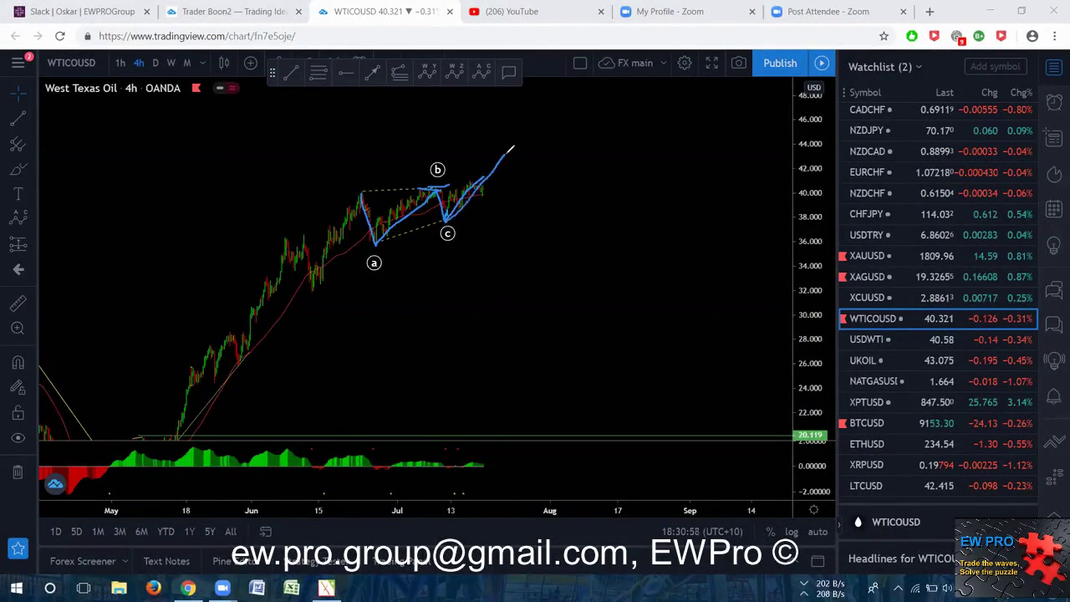
click(629, 86)
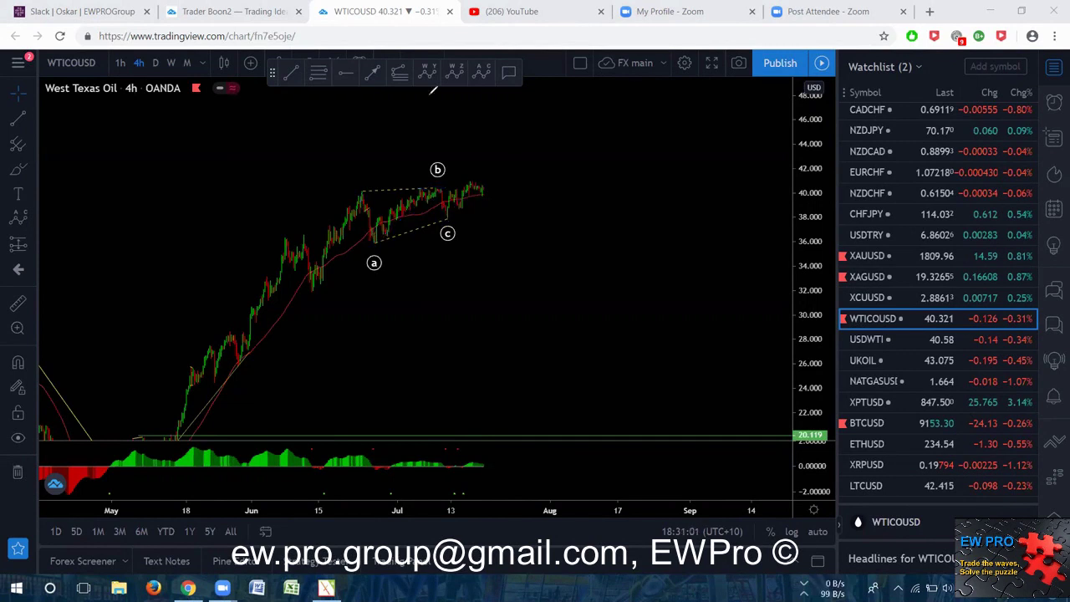
Step: On oil's 1-hour chart, sketch a falling line from the mid-July high and a breakout rise to about 41.9, and clear the sketch
click(121, 65)
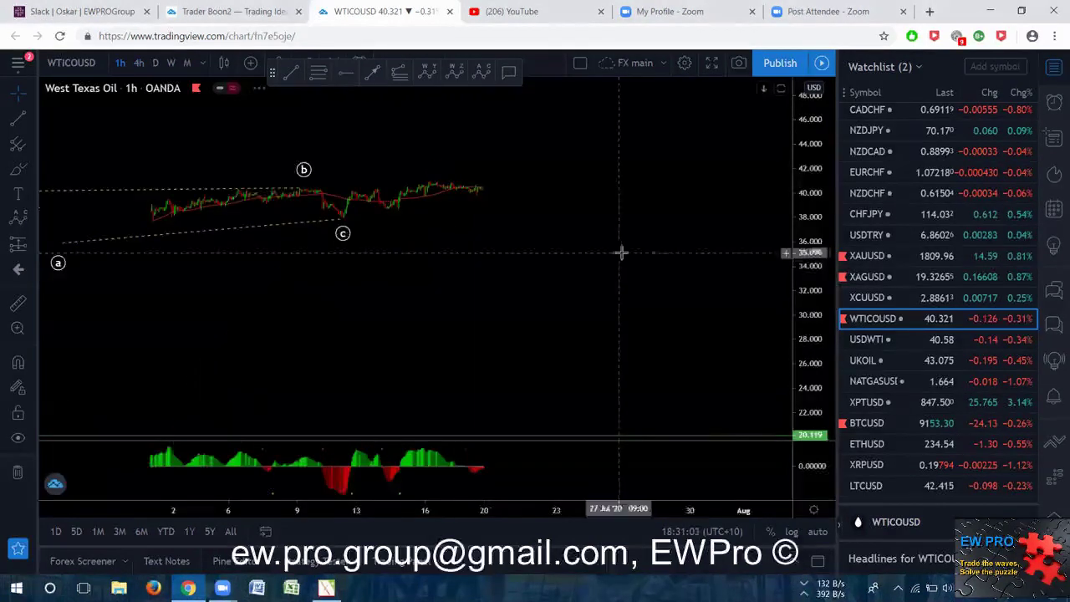
double_click(803, 279)
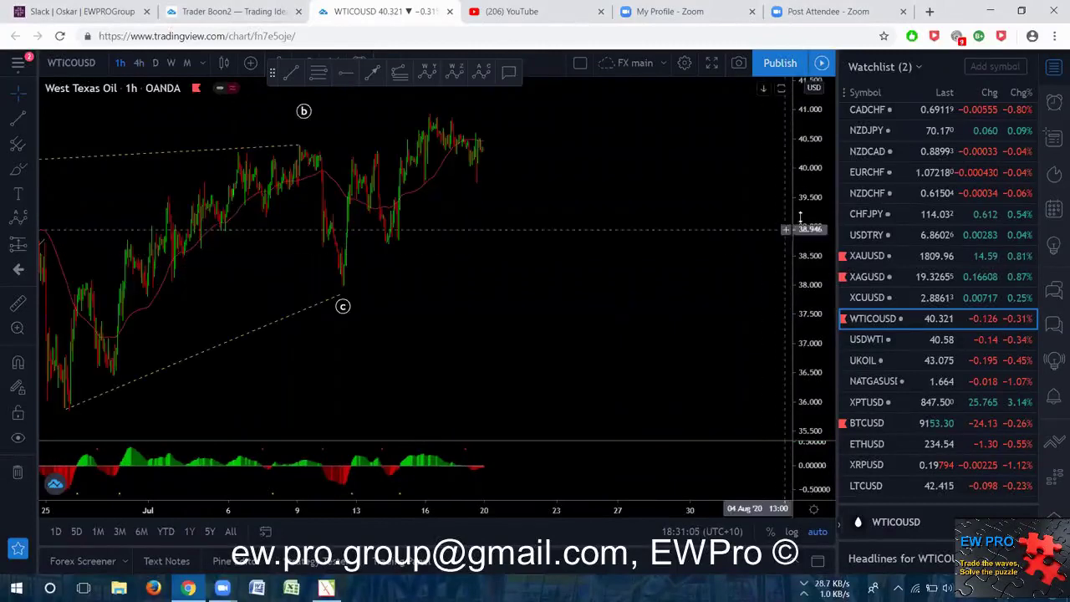
drag(801, 212, 801, 238)
drag(642, 196, 626, 268)
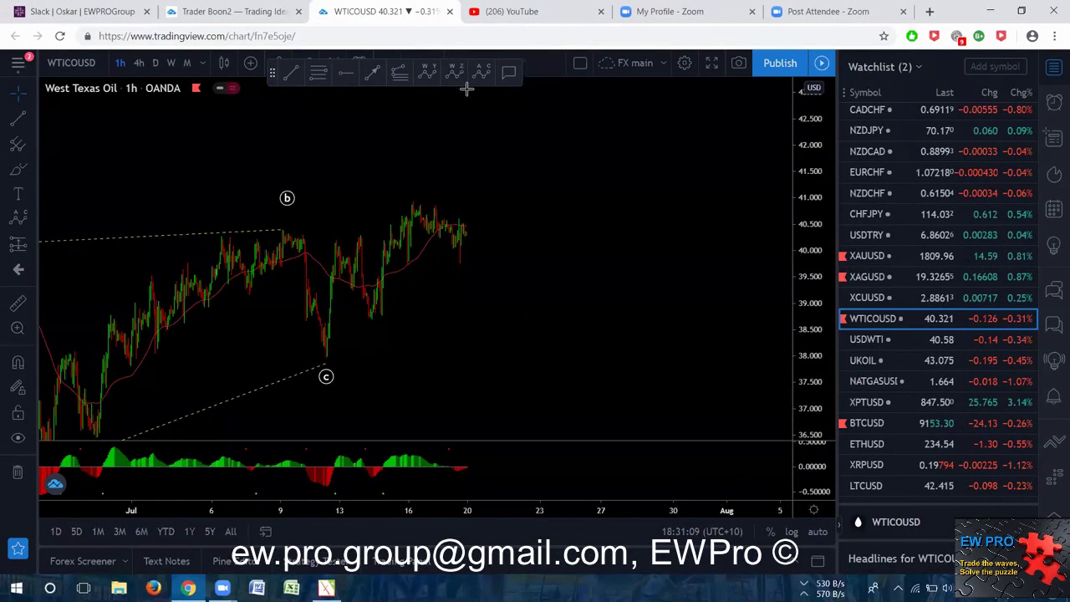
mouse_move(408, 198)
mouse_down()
mouse_move(500, 225)
mouse_move(473, 211)
mouse_move(493, 179)
mouse_up()
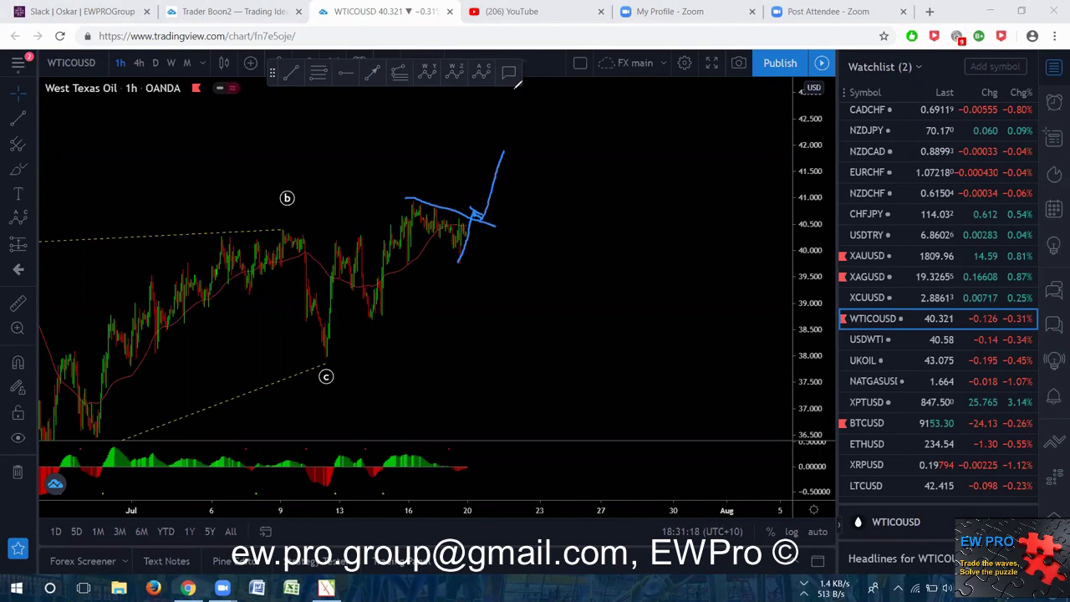
click(693, 107)
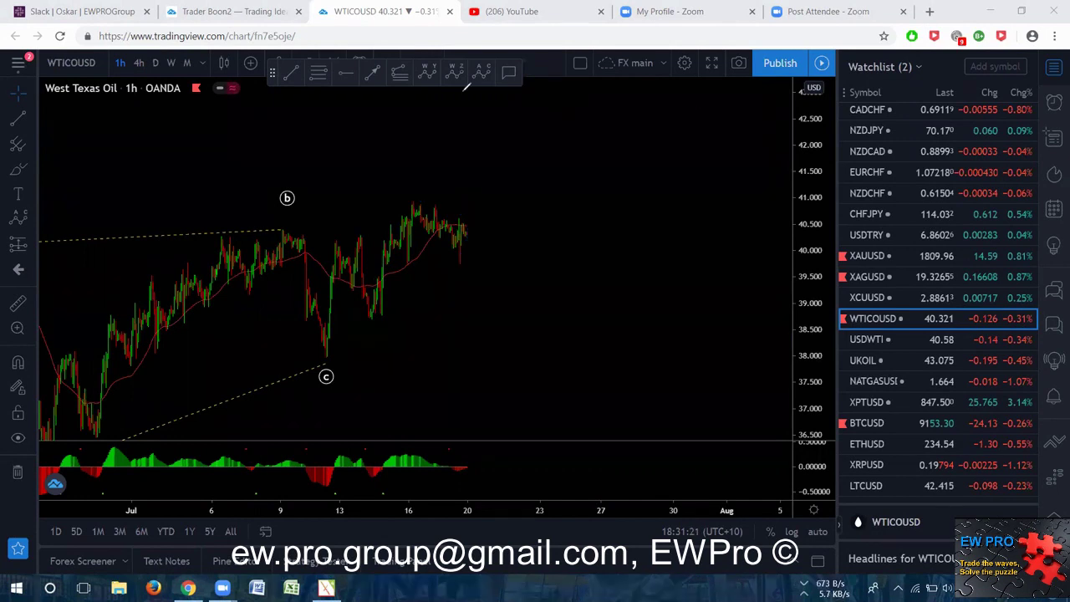
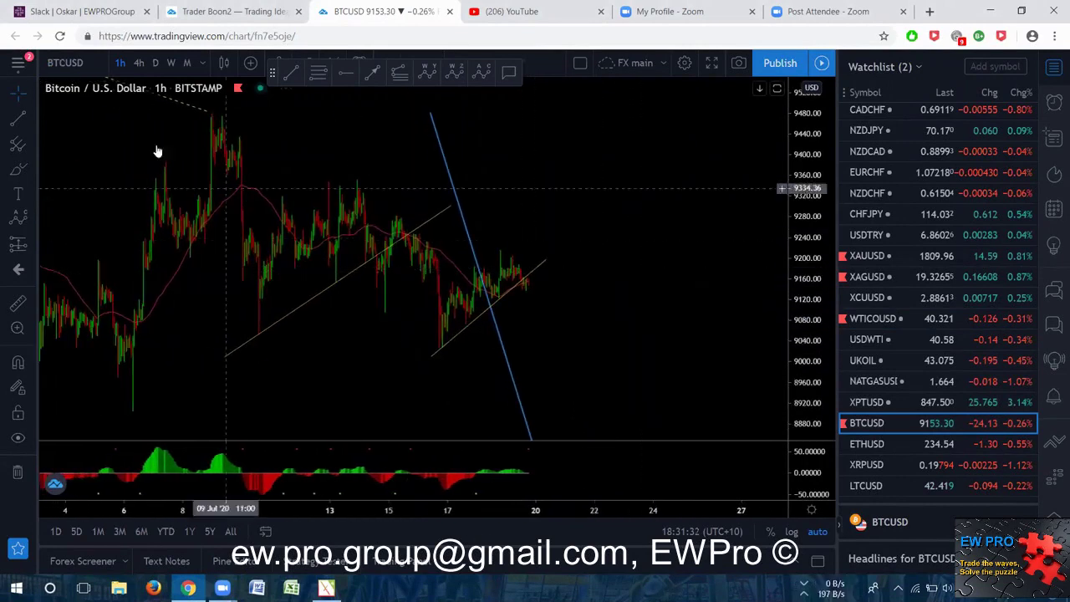
Step: Set the BTCUSD chart to 4 hours and fit wave b, the falling arrow and the 8183.93 level in view
click(139, 63)
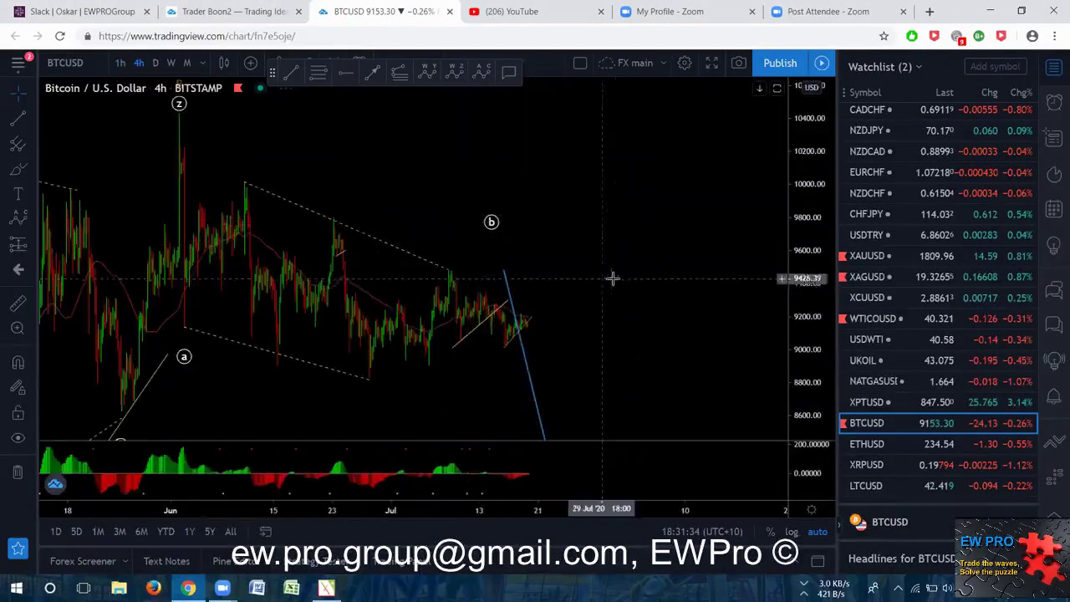
scroll(609, 284, up, 2)
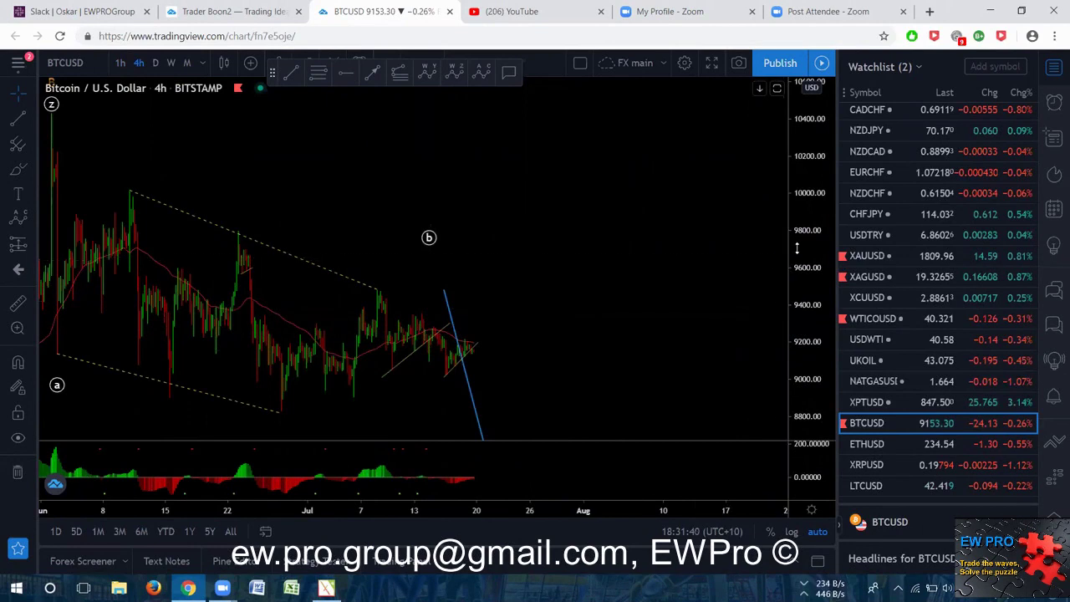
drag(795, 248, 791, 293)
drag(706, 311, 677, 251)
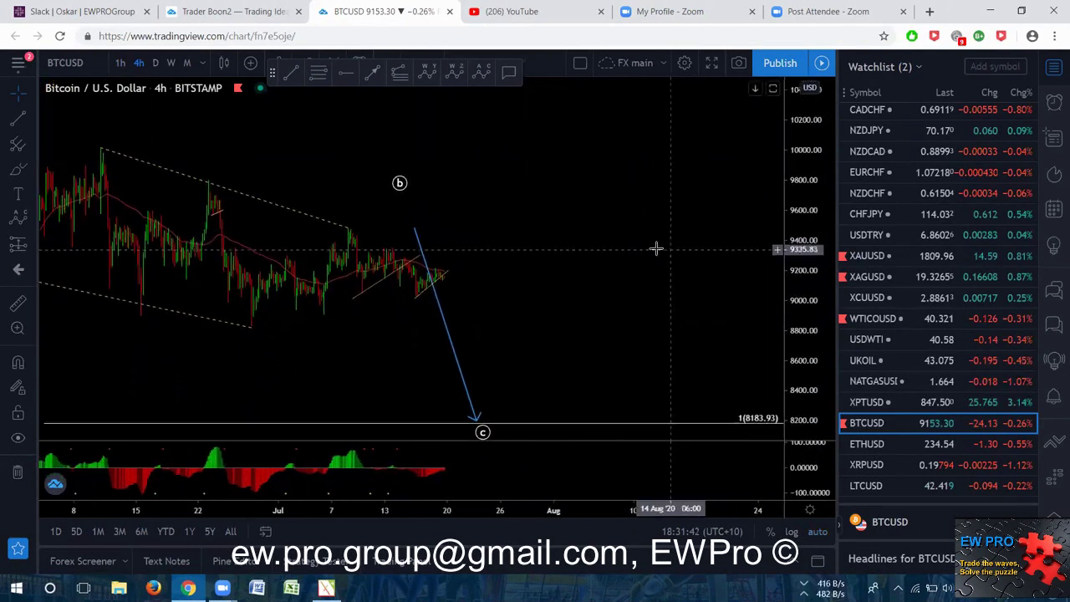
drag(804, 280, 795, 266)
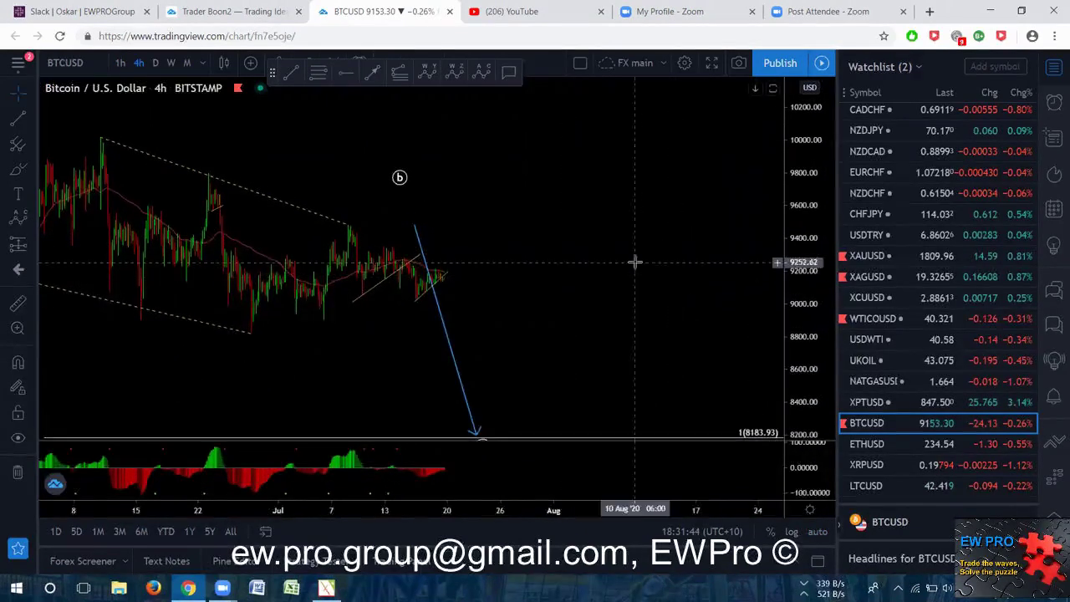
drag(637, 258, 655, 258)
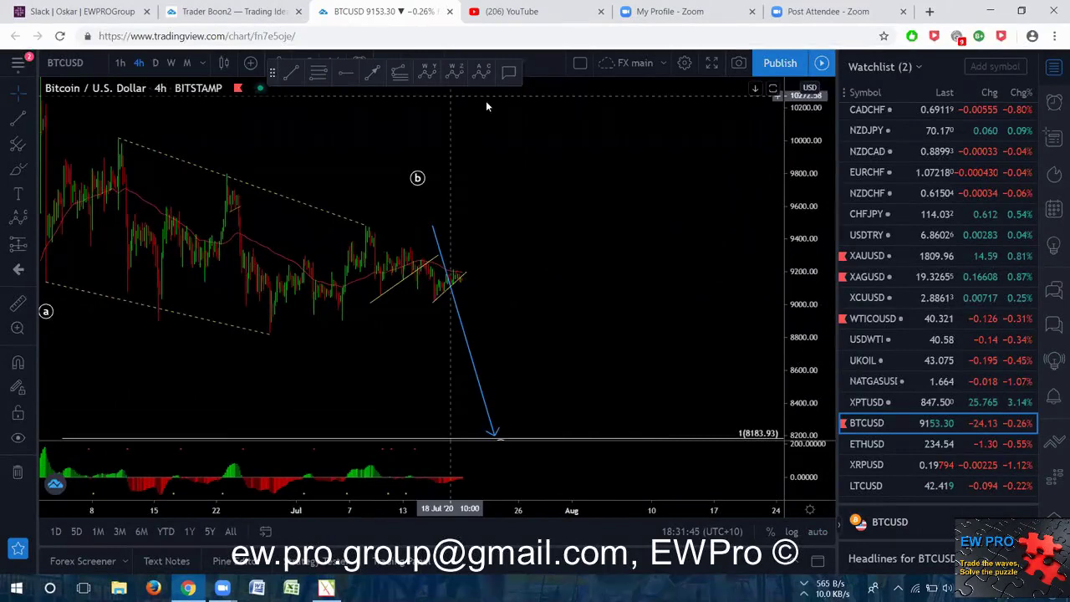
Step: Sketch bitcoin's swings from the late June low and a rise to about 9530, circle the wave b label, and clear the sketch
drag(271, 330, 267, 333)
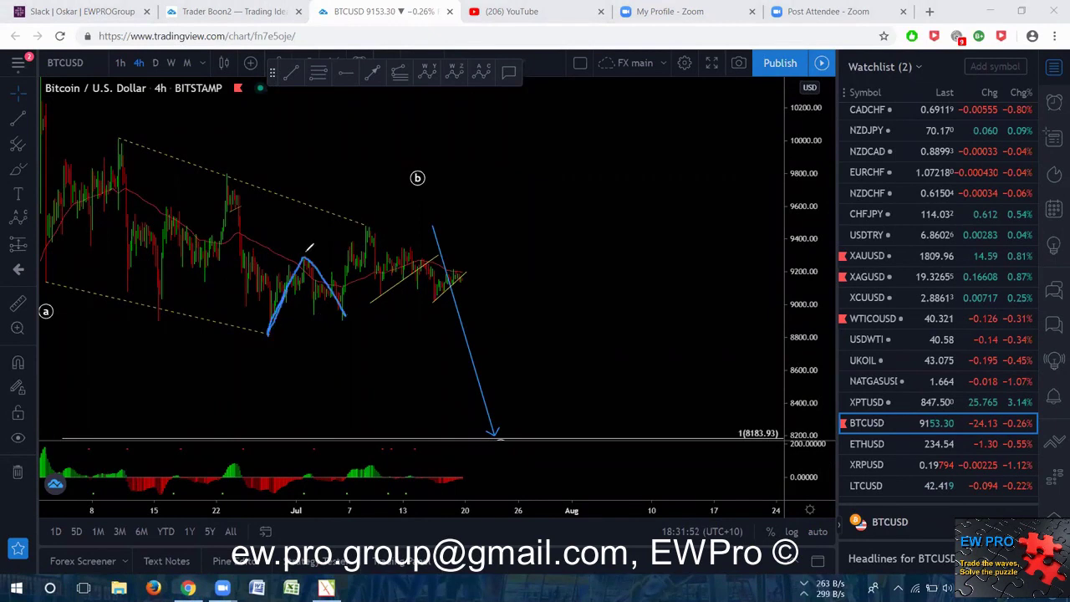
mouse_move(351, 282)
mouse_down()
mouse_move(367, 224)
mouse_move(392, 282)
mouse_move(434, 287)
mouse_move(451, 241)
mouse_up()
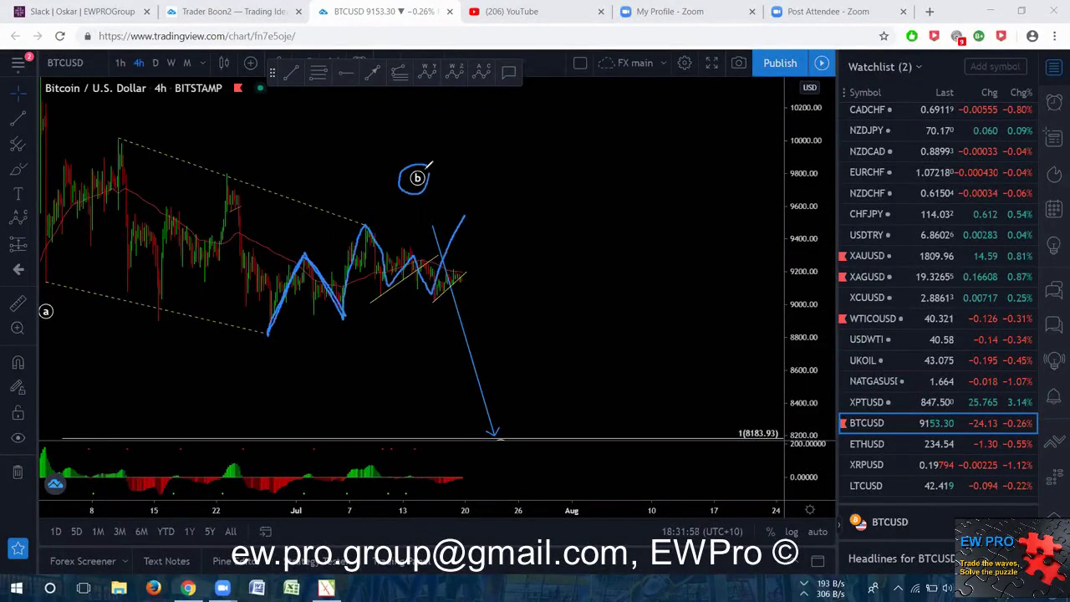
key(e)
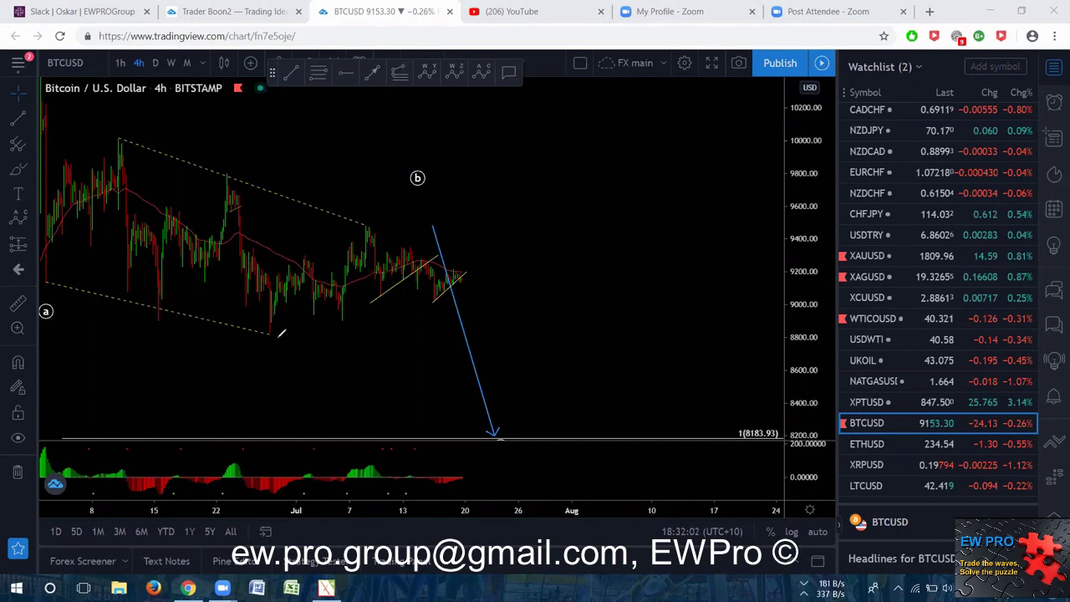
Step: Sketch rising boundary lines around bitcoin's swings since late June with a rally to the upper one, circle wave b, and clear the sketch
drag(264, 334, 517, 291)
mouse_move(286, 263)
mouse_down()
mouse_move(467, 188)
mouse_move(449, 184)
mouse_up()
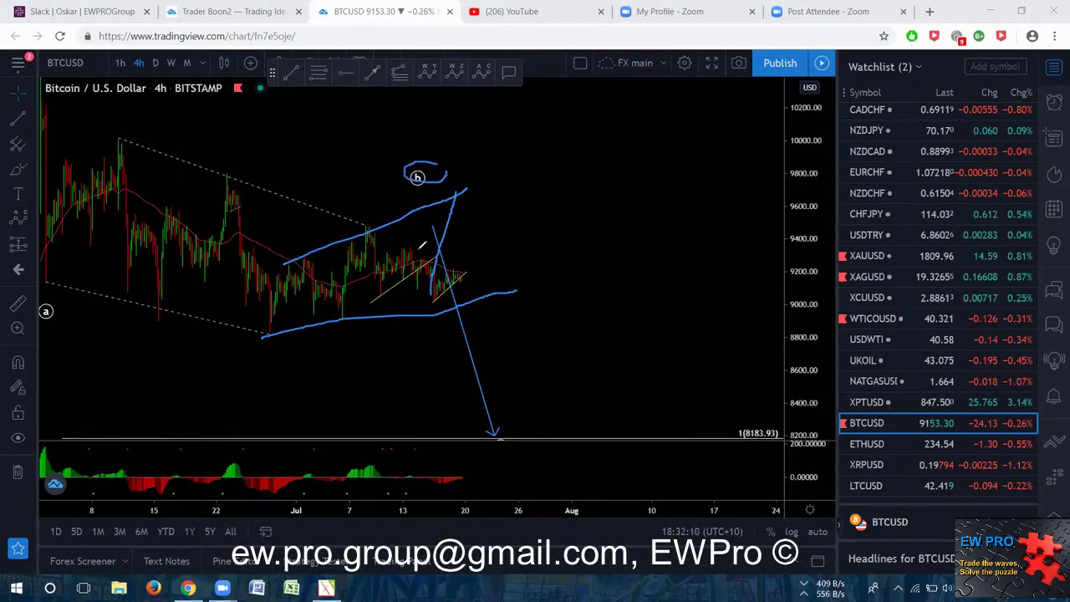
key(e)
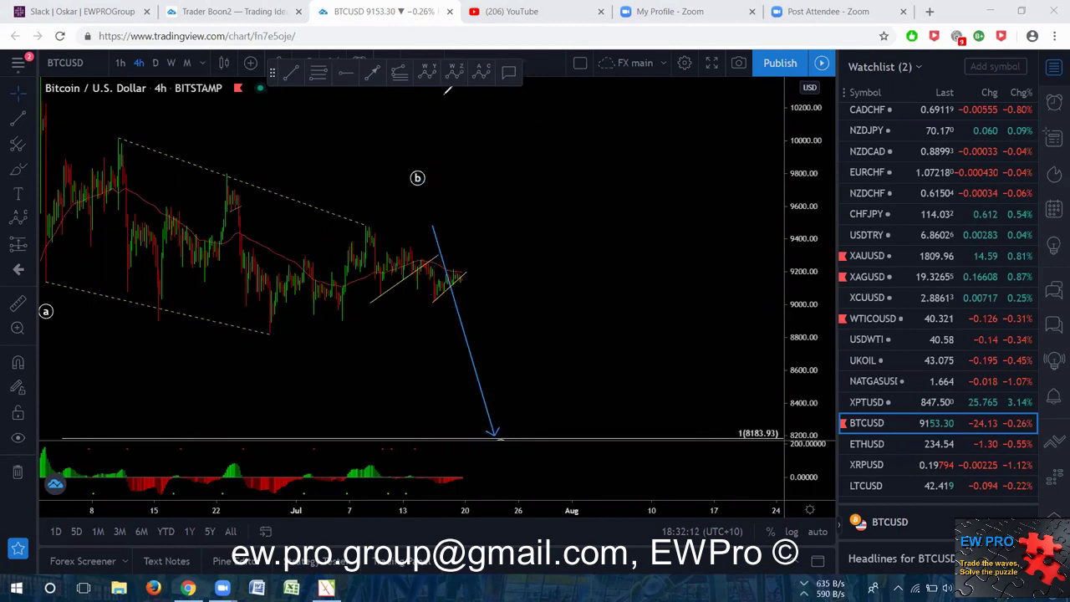
scroll(562, 202, down, 3)
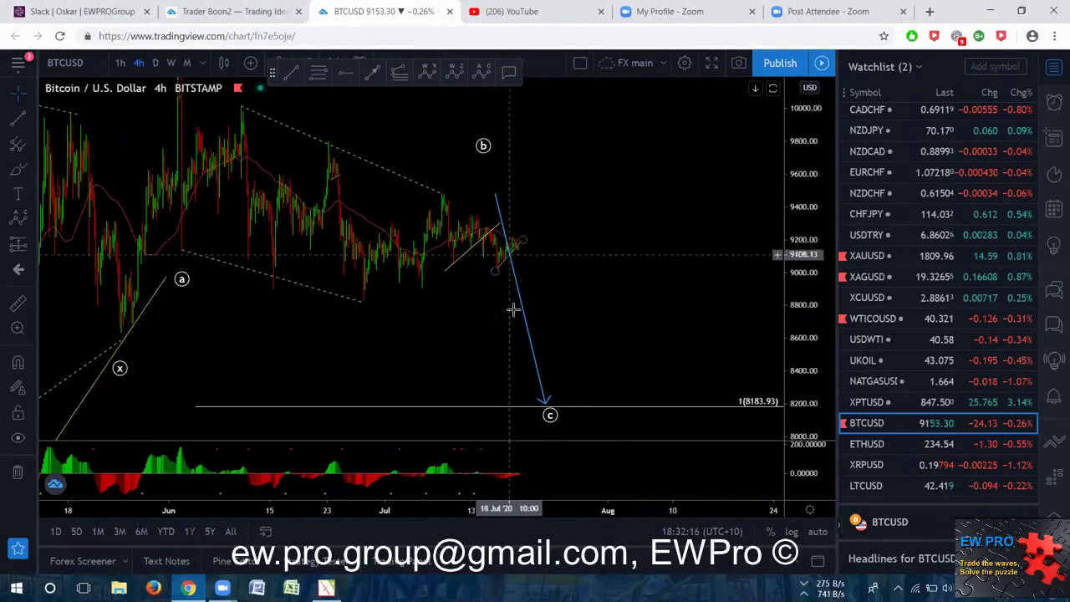
scroll(542, 302, up, 2)
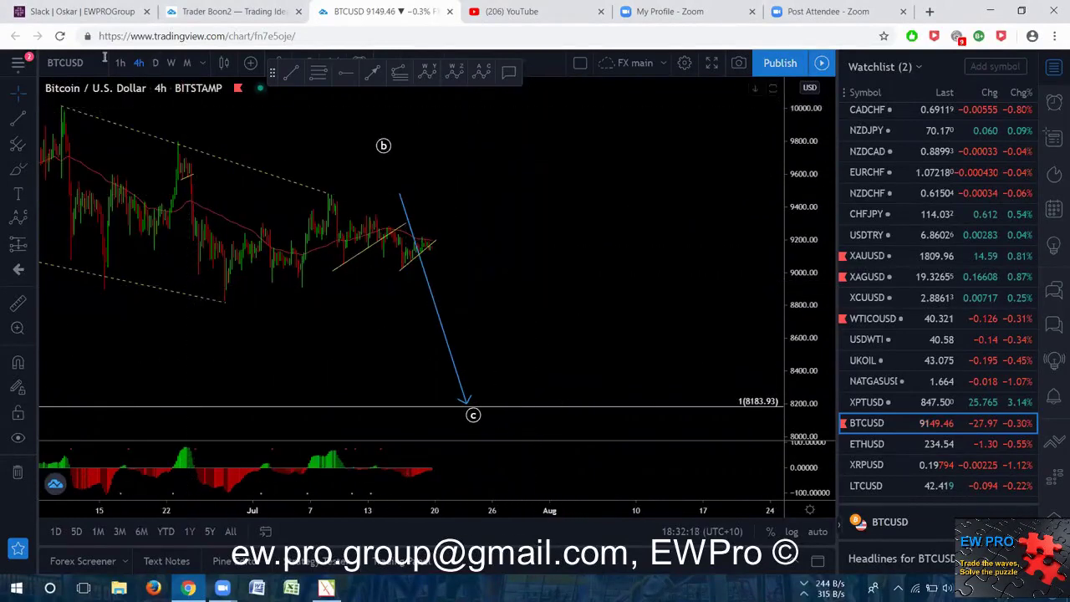
Step: Set the BTCUSD chart to 1 hour and fit the mid-July swings, both rising trendlines and the falling arrow in view
drag(792, 262, 792, 256)
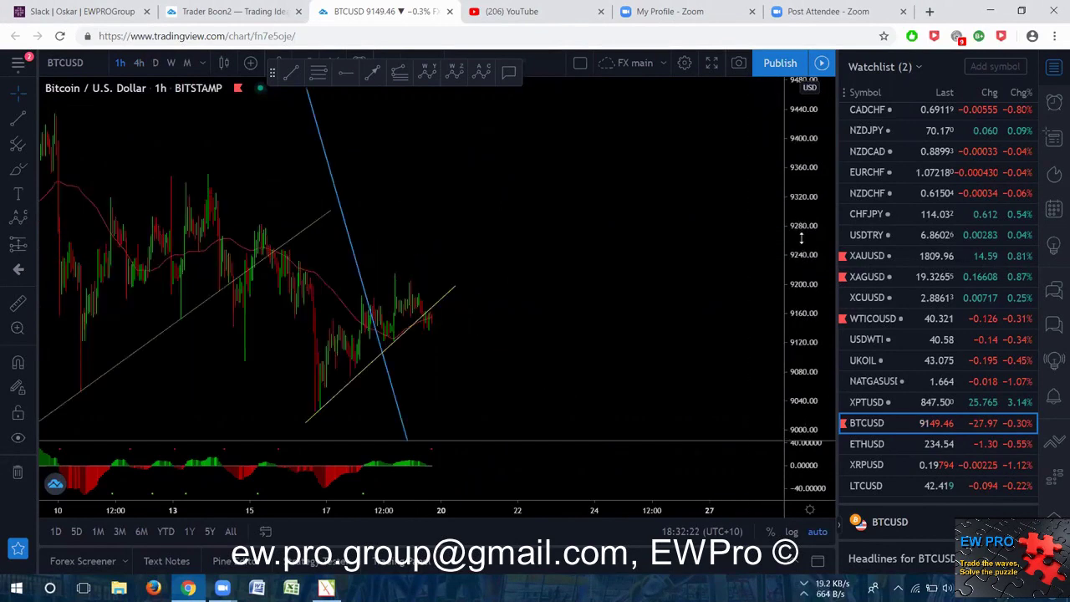
scroll(711, 254, down, 1)
scroll(712, 253, up, 3)
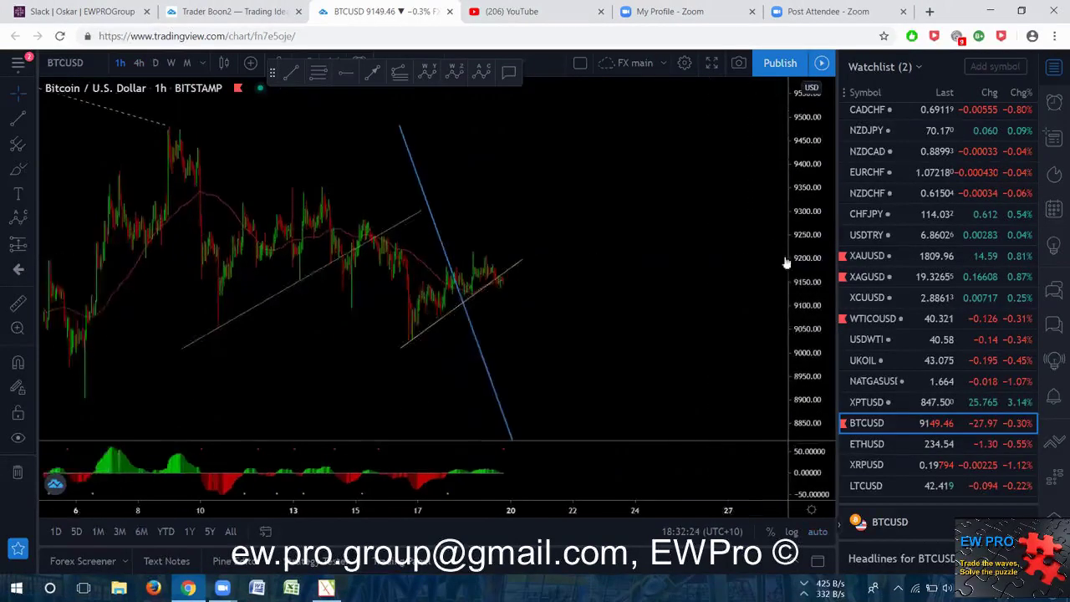
drag(540, 274, 621, 255)
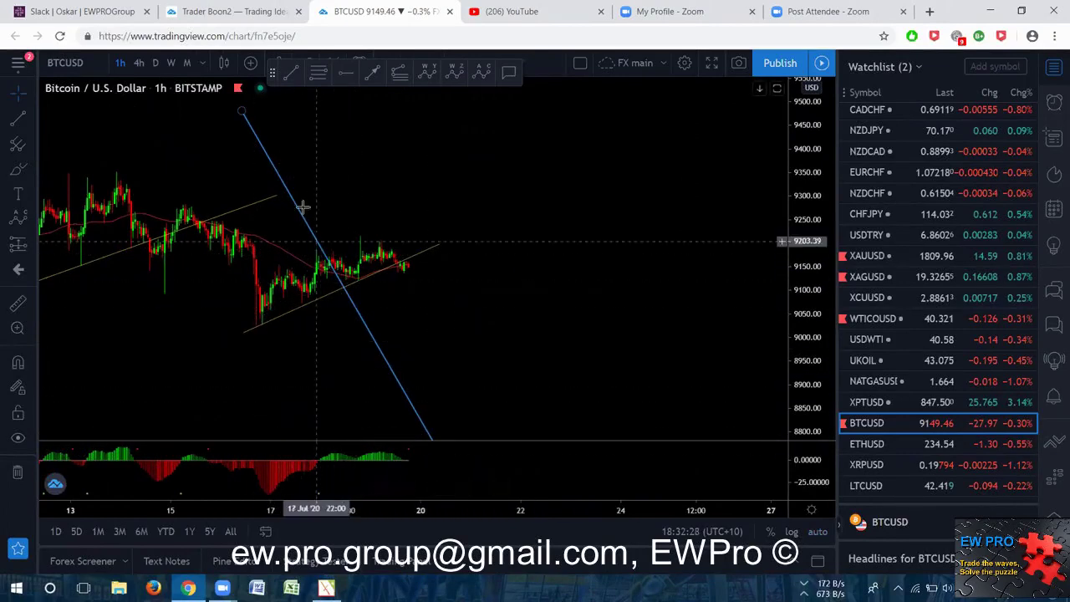
click(391, 259)
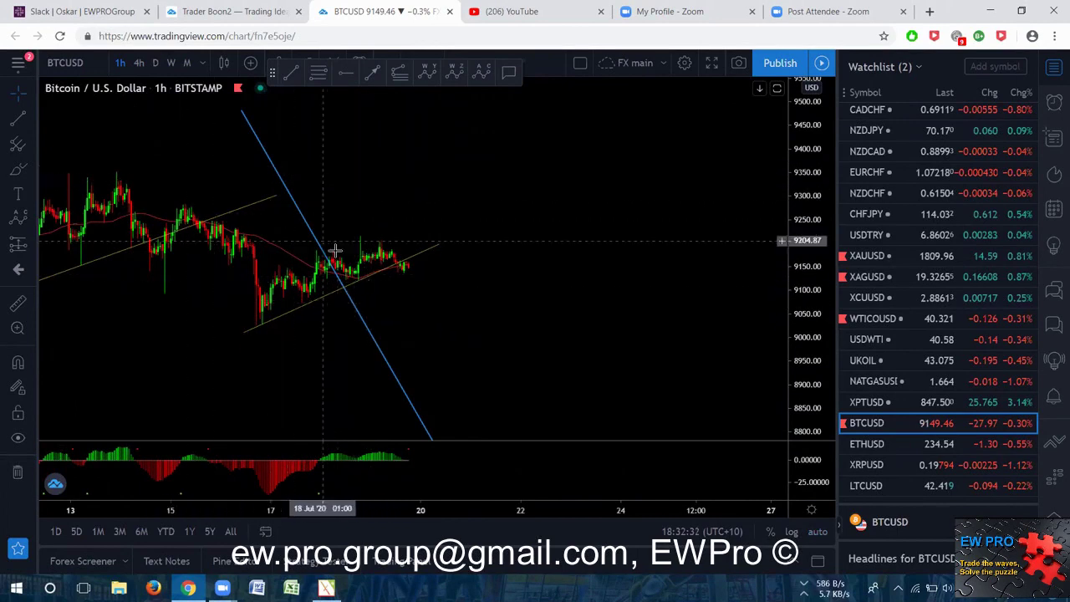
drag(485, 267, 554, 327)
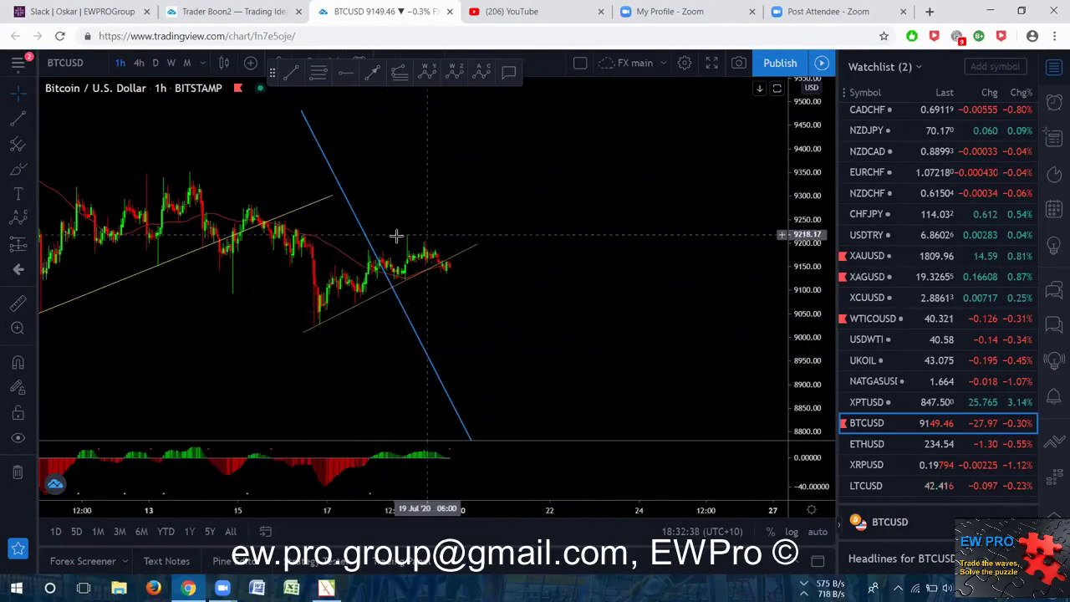
drag(413, 216, 426, 167)
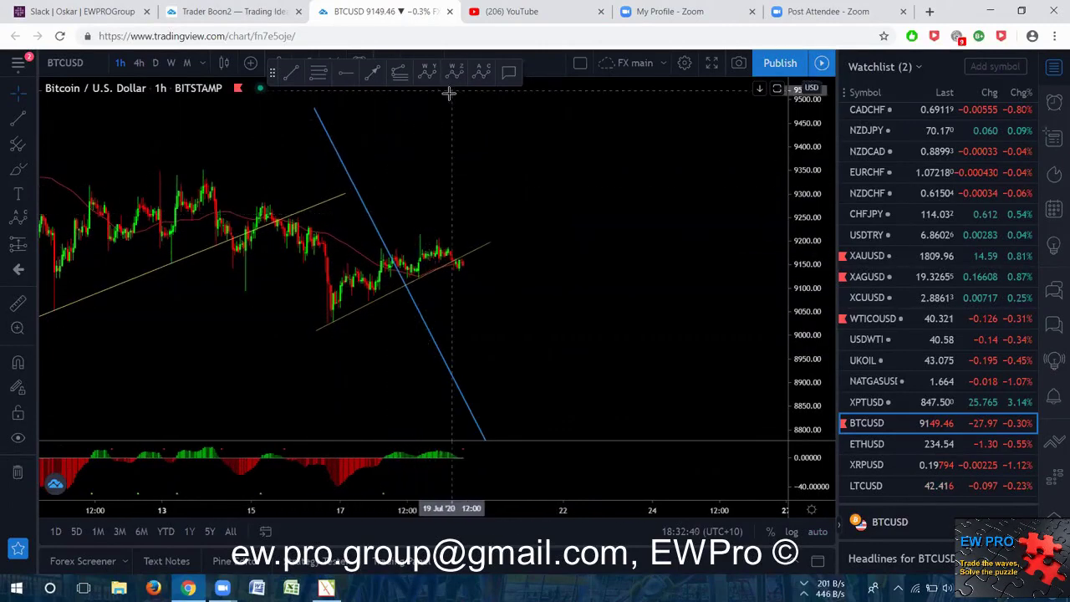
Step: Sketch bitcoin's momentum peaks against its declining price highs and a drop from about 9200 to 9000, and clear the sketch
drag(272, 456, 429, 446)
drag(266, 203, 416, 226)
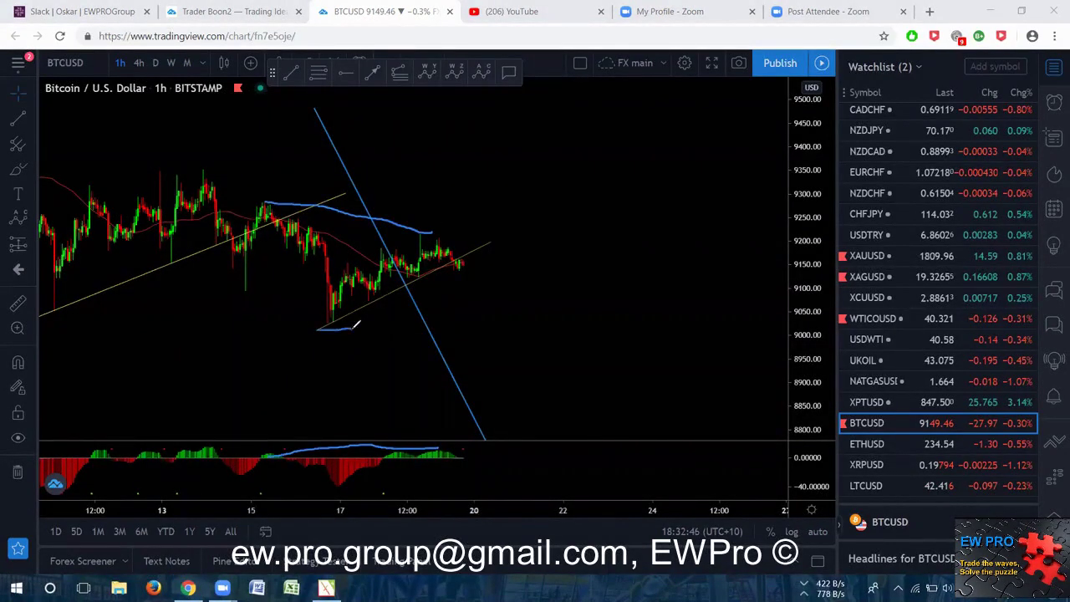
drag(436, 241, 494, 334)
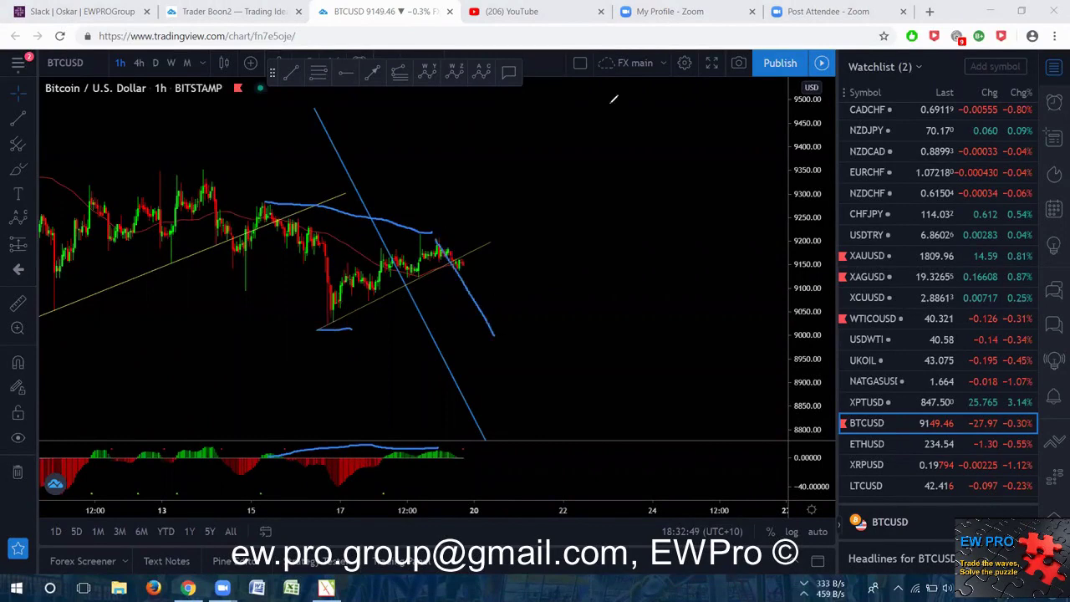
key(Escape)
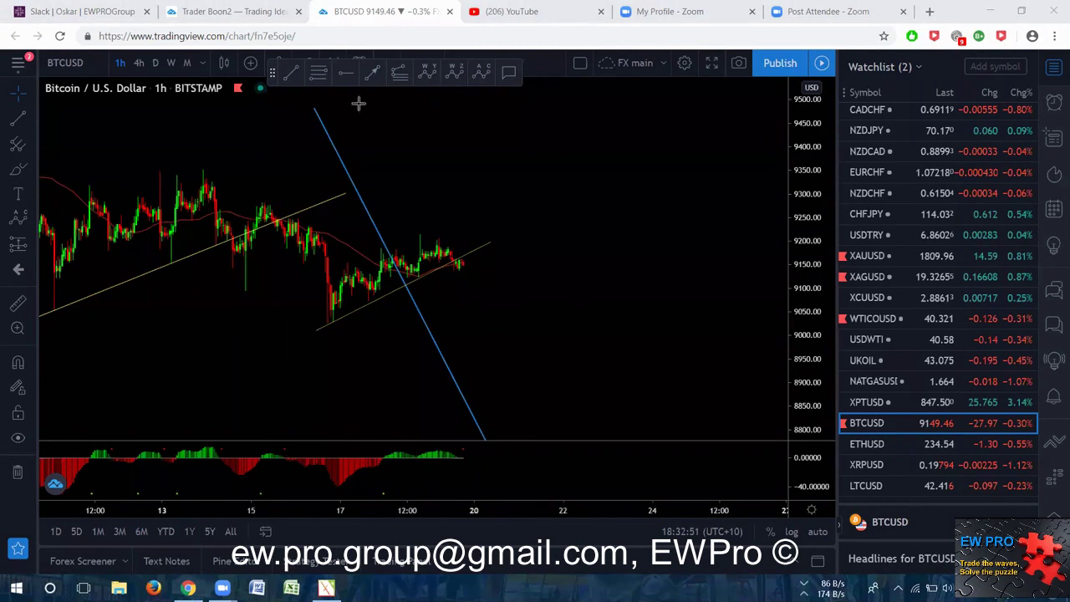
Step: Set the BTCUSD chart to 15 minutes and fit the swings since 15 July in view
click(202, 63)
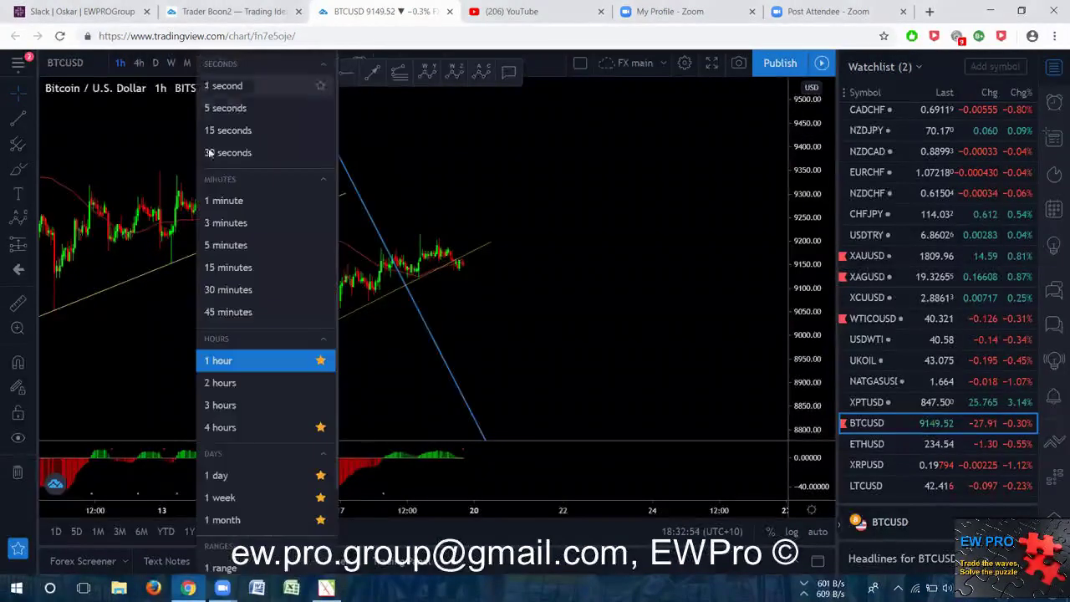
click(225, 266)
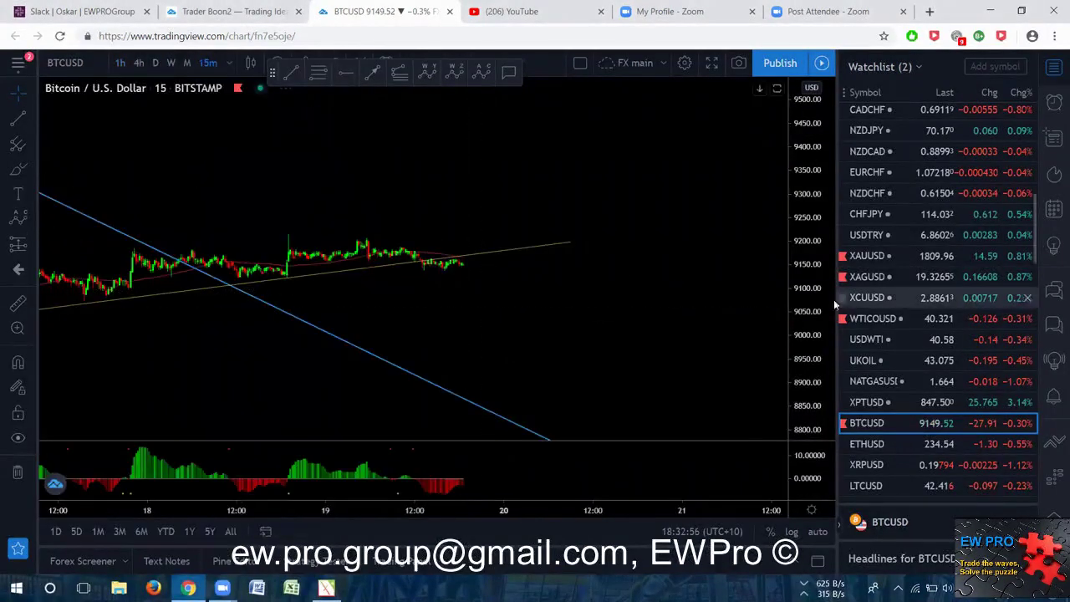
scroll(594, 280, down, 5)
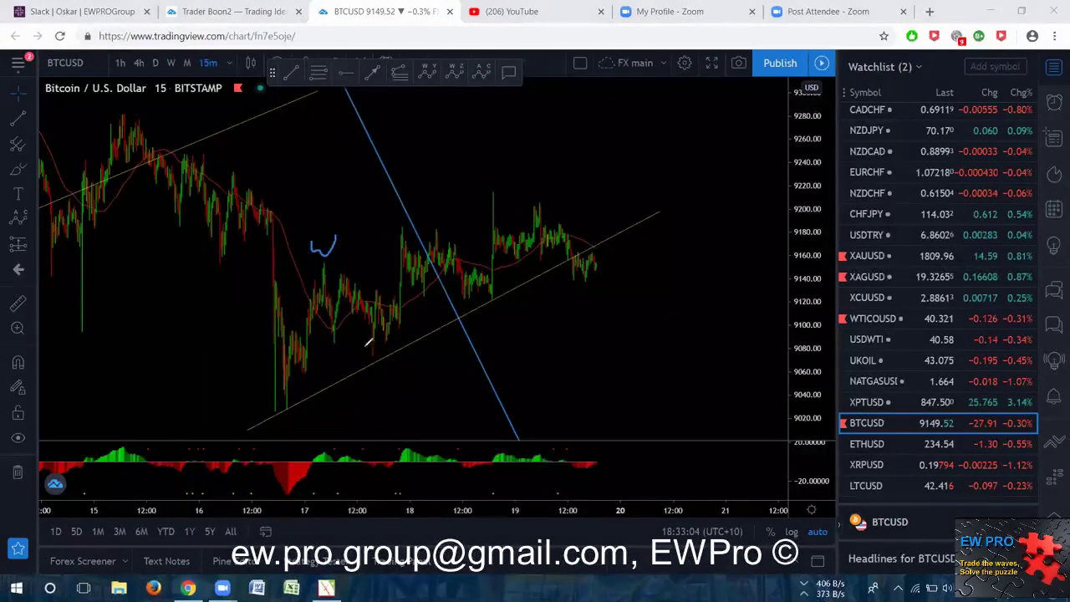
Step: Label bitcoin's swings since 17 July W, X, Y, X and Z with a zigzag decline from Z, and clear the sketch
drag(364, 366, 386, 376)
drag(391, 203, 413, 211)
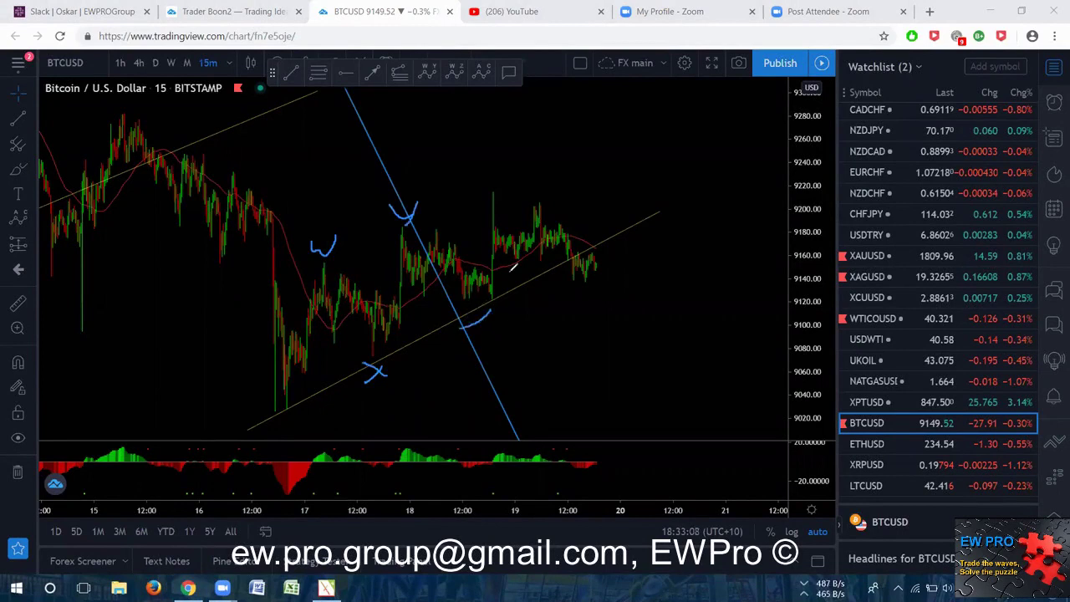
drag(498, 159, 516, 172)
drag(520, 242, 543, 208)
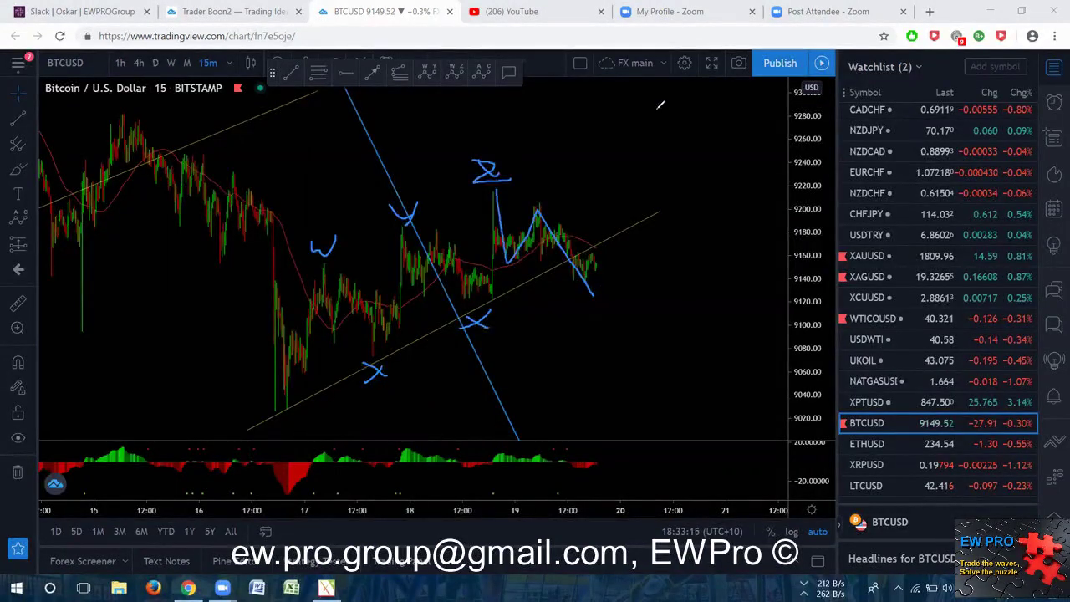
key(e)
Step: Trace bitcoin's latest small swings below the broken trendline with a drop to about 9105, and clear the sketch
scroll(620, 295, up, 3)
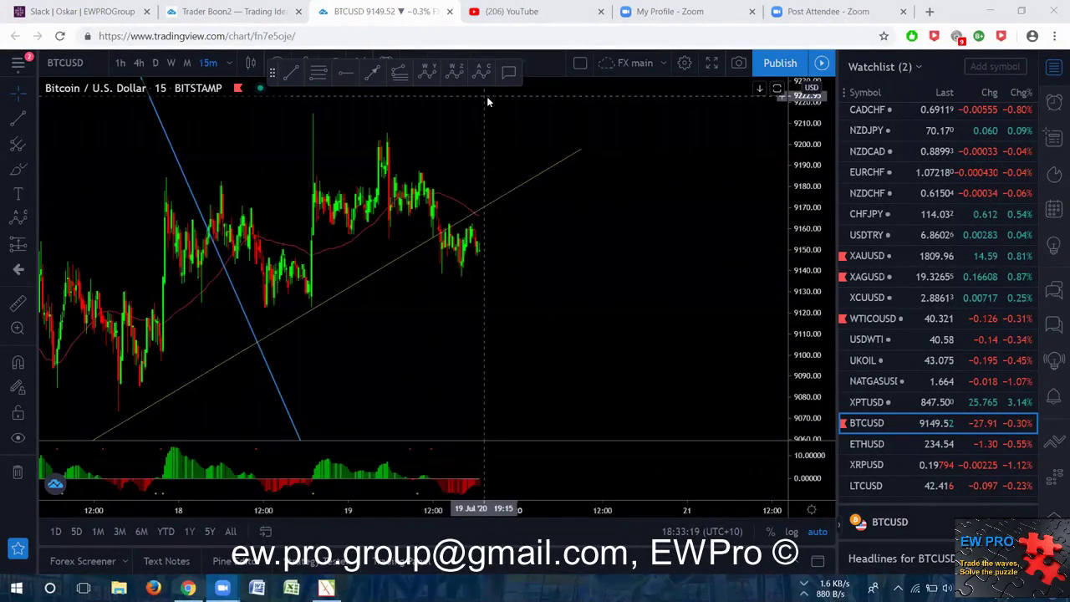
mouse_move(443, 274)
mouse_down()
mouse_move(456, 225)
mouse_move(456, 281)
mouse_move(481, 278)
mouse_up()
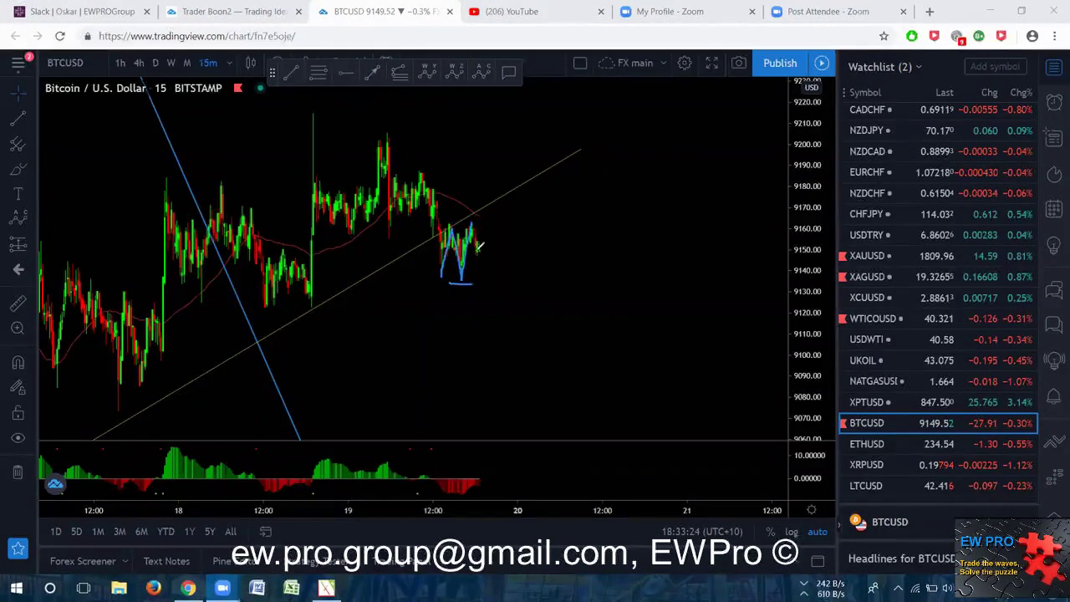
drag(473, 222, 496, 307)
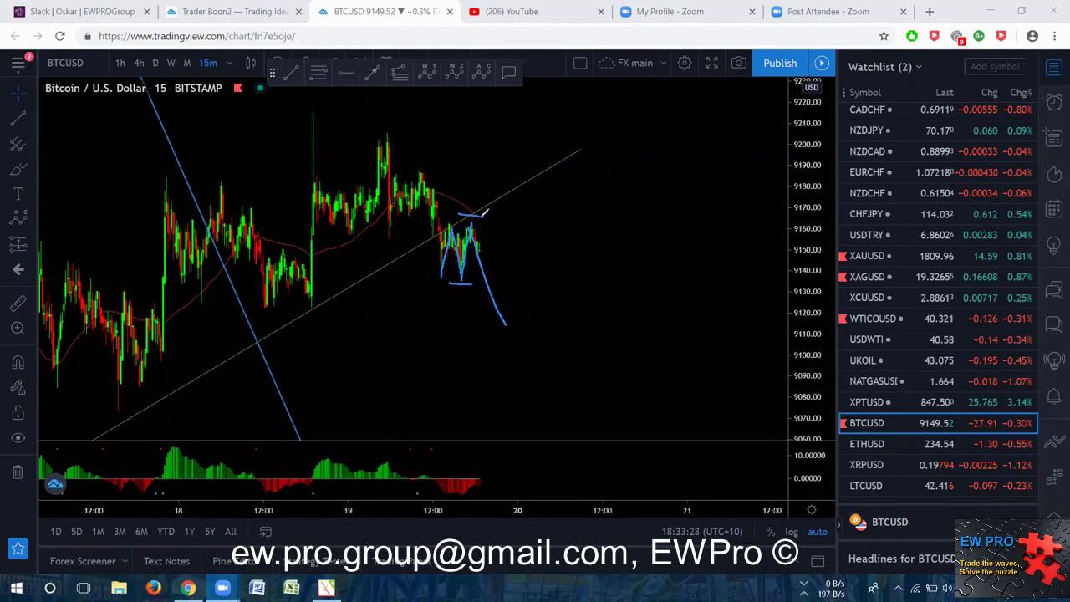
drag(479, 212, 514, 346)
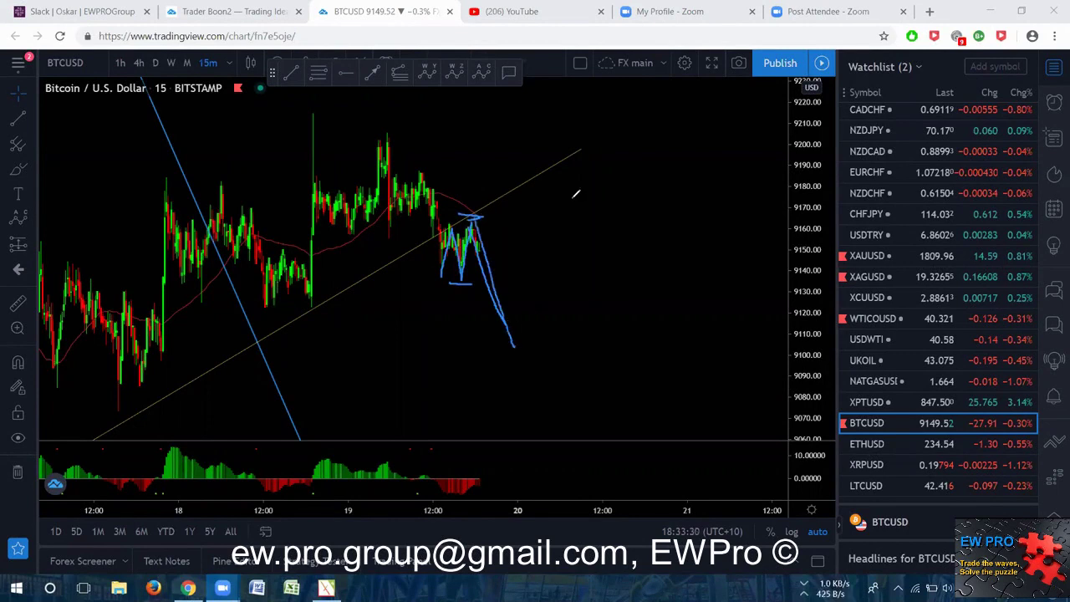
key(e)
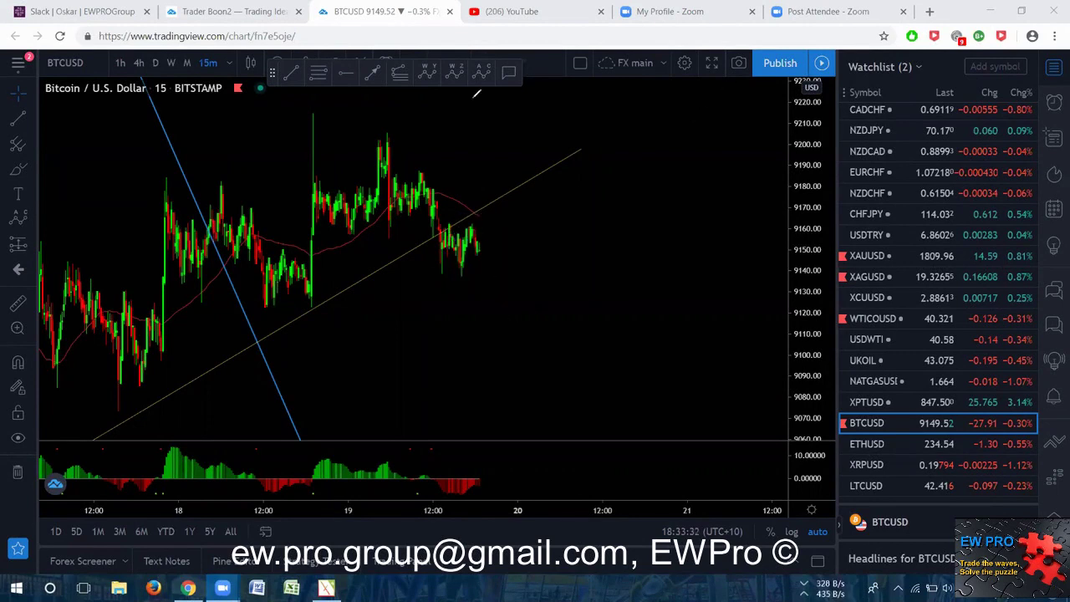
Step: Find EURNZD in the watchlist and open its chart
scroll(869, 306, down, 3)
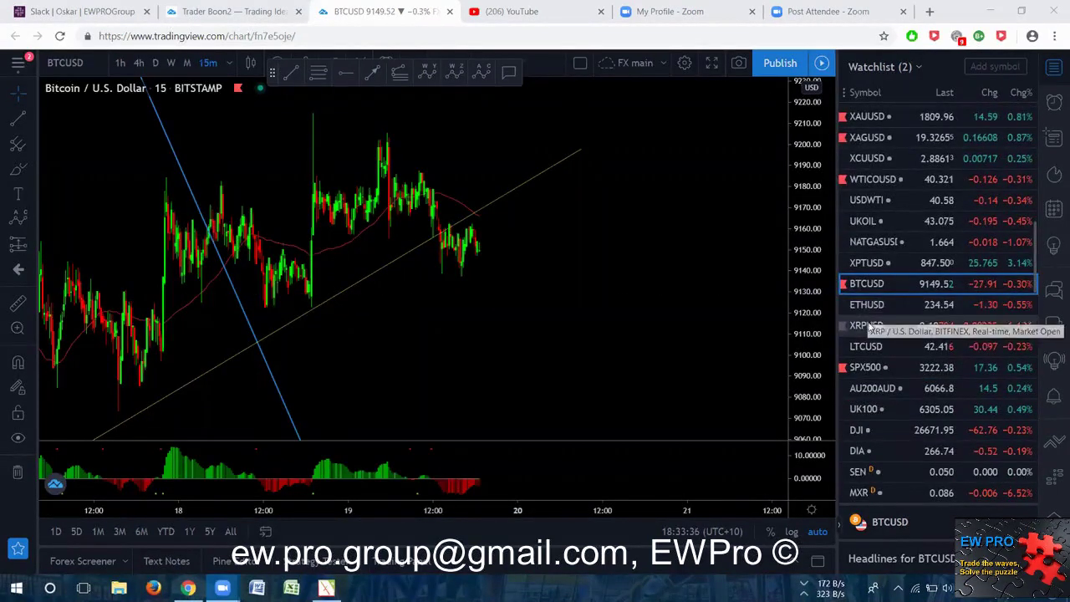
scroll(870, 333, up, 1)
scroll(870, 334, up, 1)
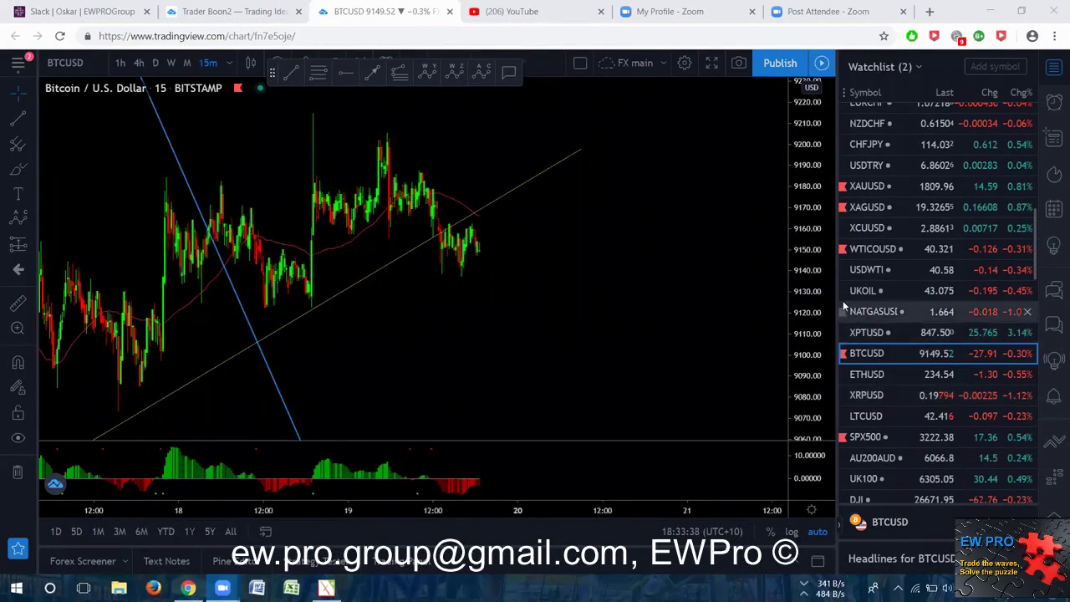
scroll(864, 301, down, 2)
scroll(865, 309, up, 5)
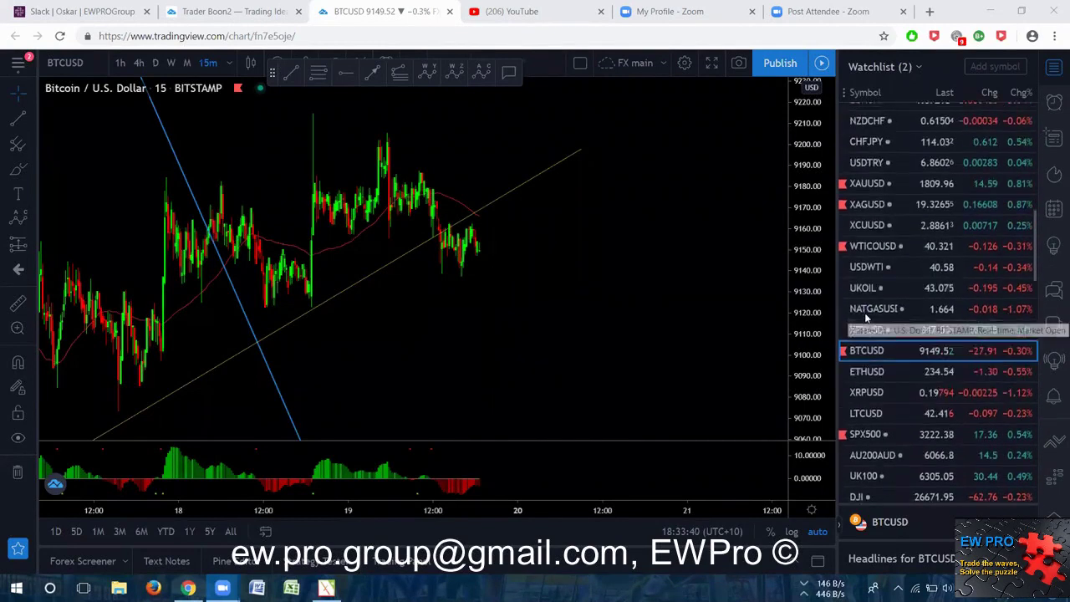
scroll(864, 310, up, 3)
click(866, 277)
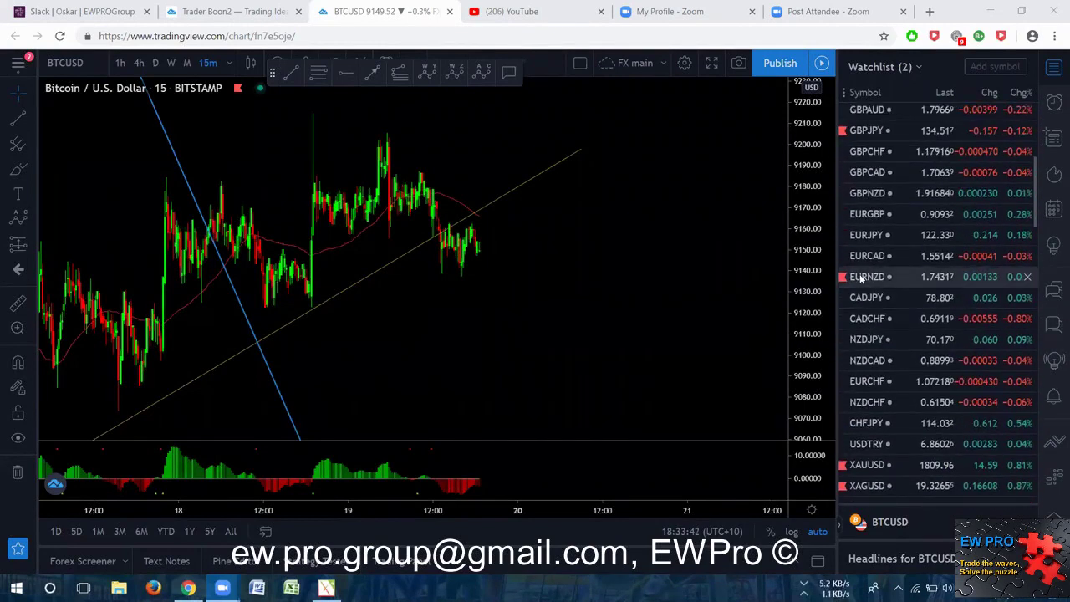
Step: Open the published idea "EURNZD H4 Wave C Up." from the profile page and play its chart forward
click(224, 11)
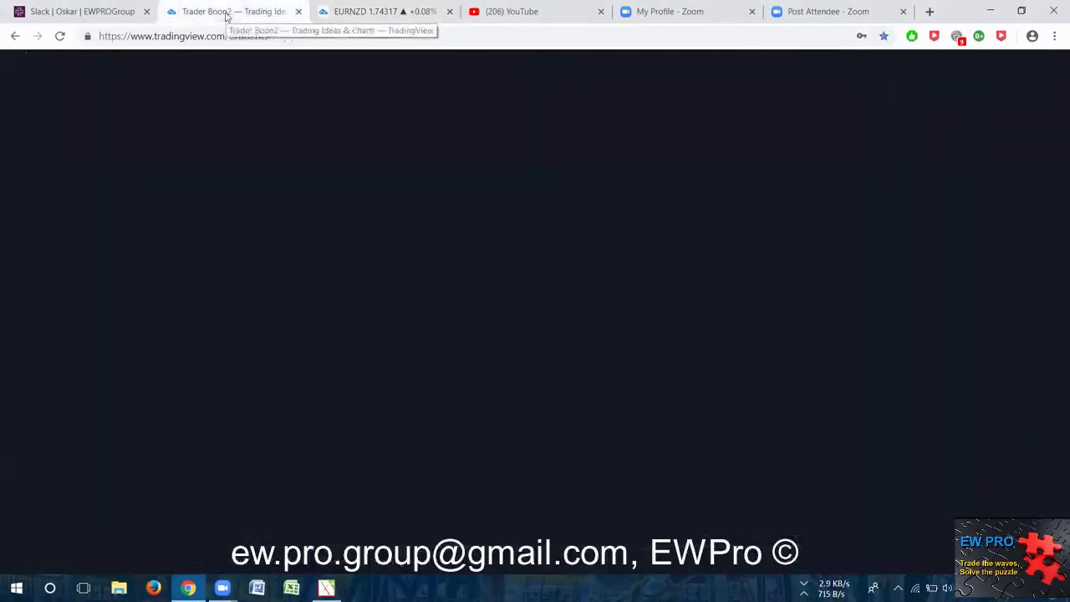
scroll(619, 326, down, 1)
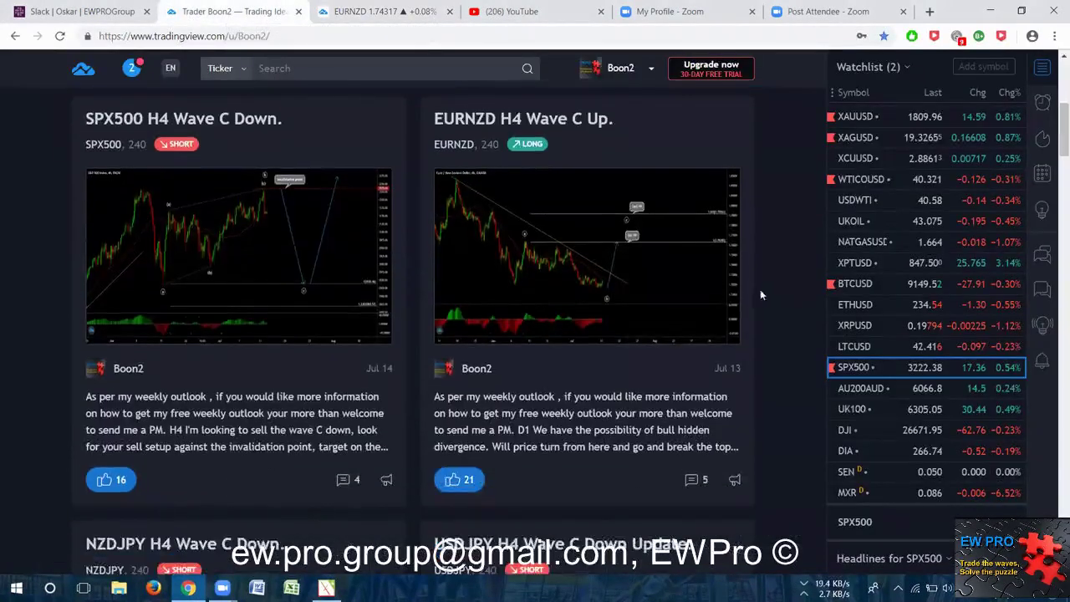
click(650, 259)
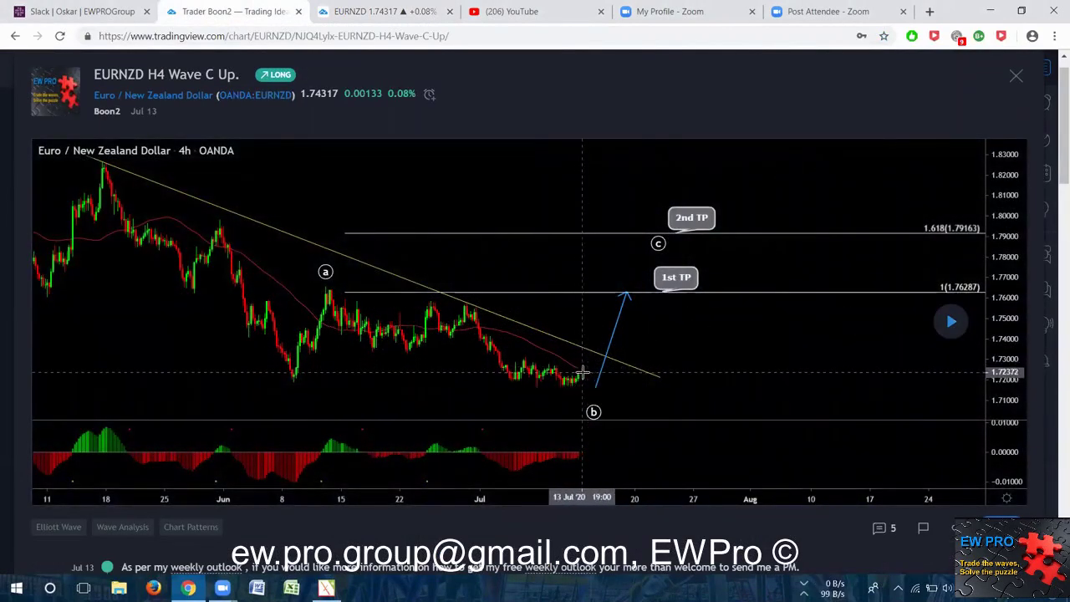
click(950, 321)
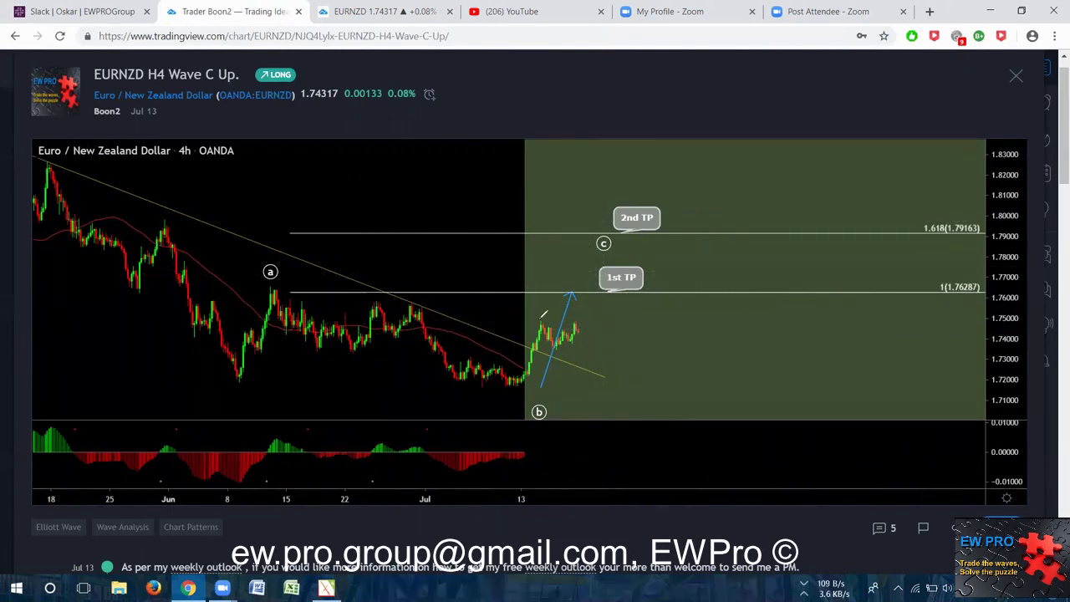
Step: Sketch EURNZD's rise, pullback and rally to the 1st TP level on the published idea, and clear the sketch
drag(577, 320, 582, 328)
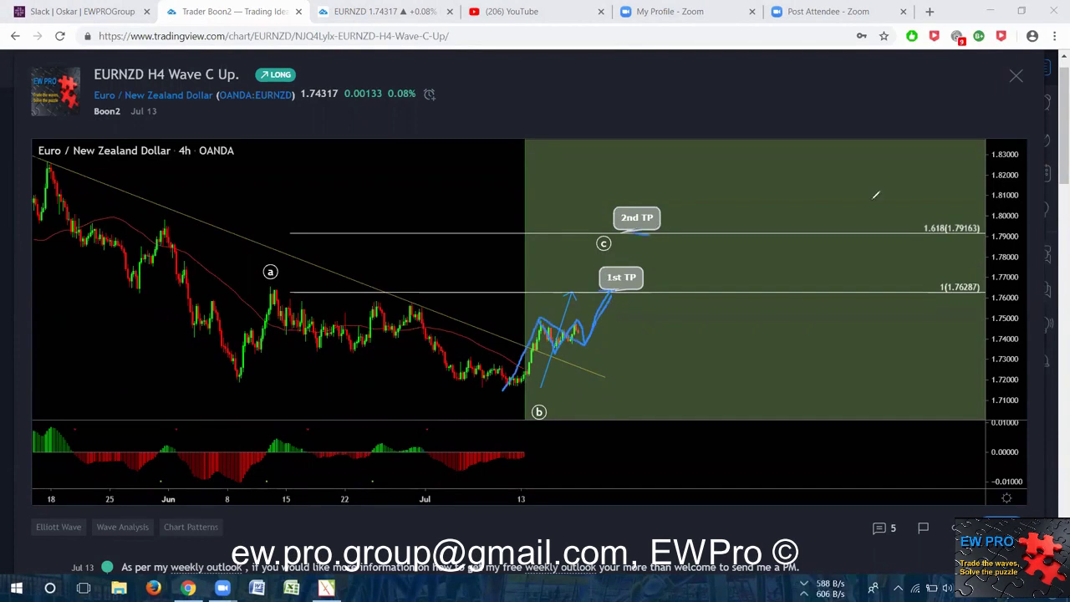
key(e)
Step: Return to the EURNZD chart, set it to 4 hours and fit waves a, b, c and both TP levels in view
click(380, 10)
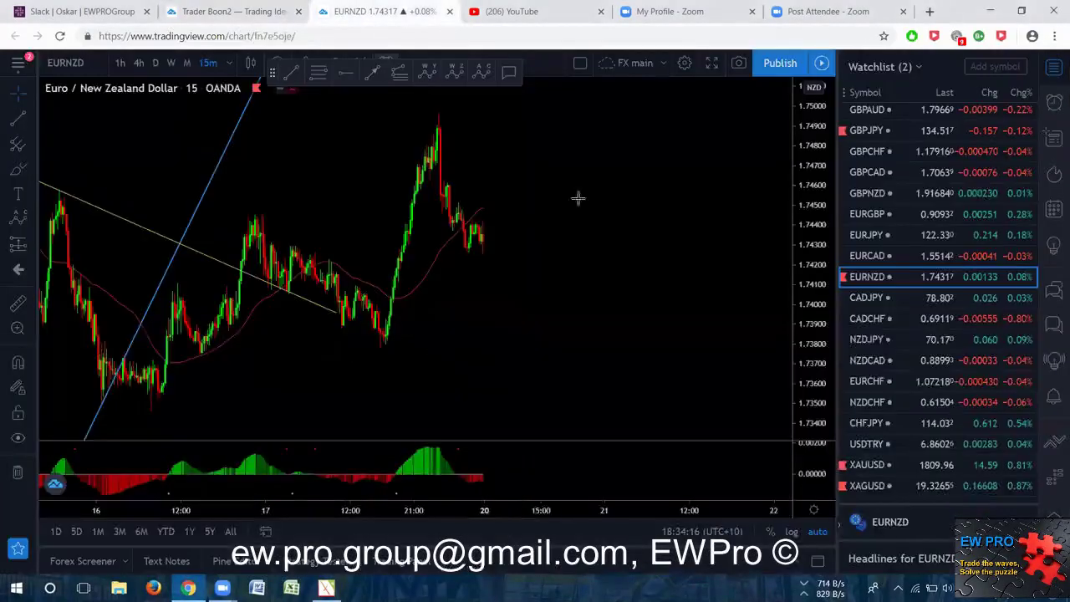
scroll(516, 210, down, 5)
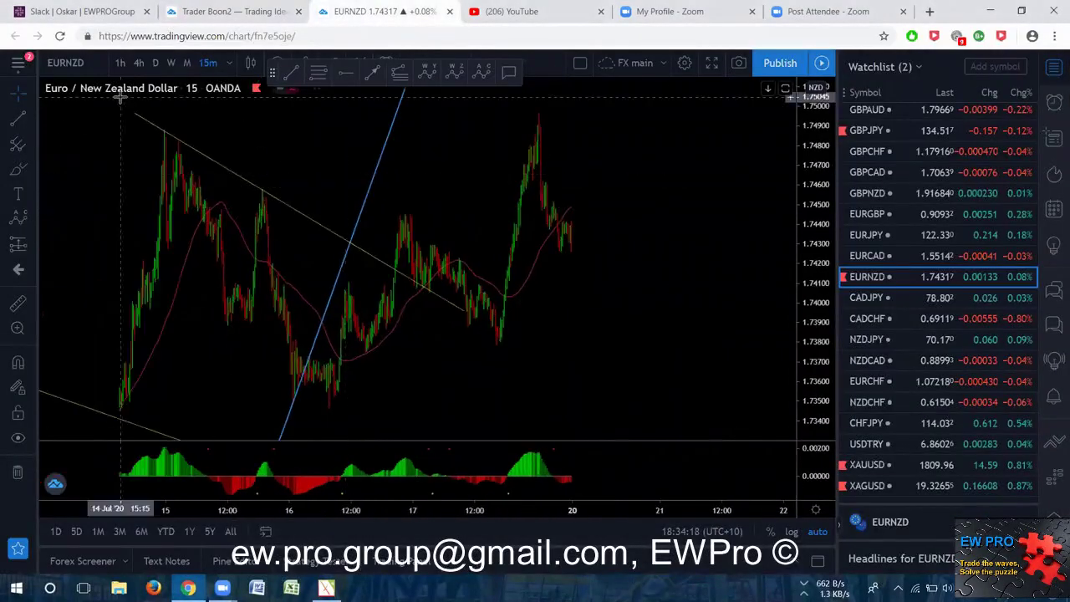
click(138, 62)
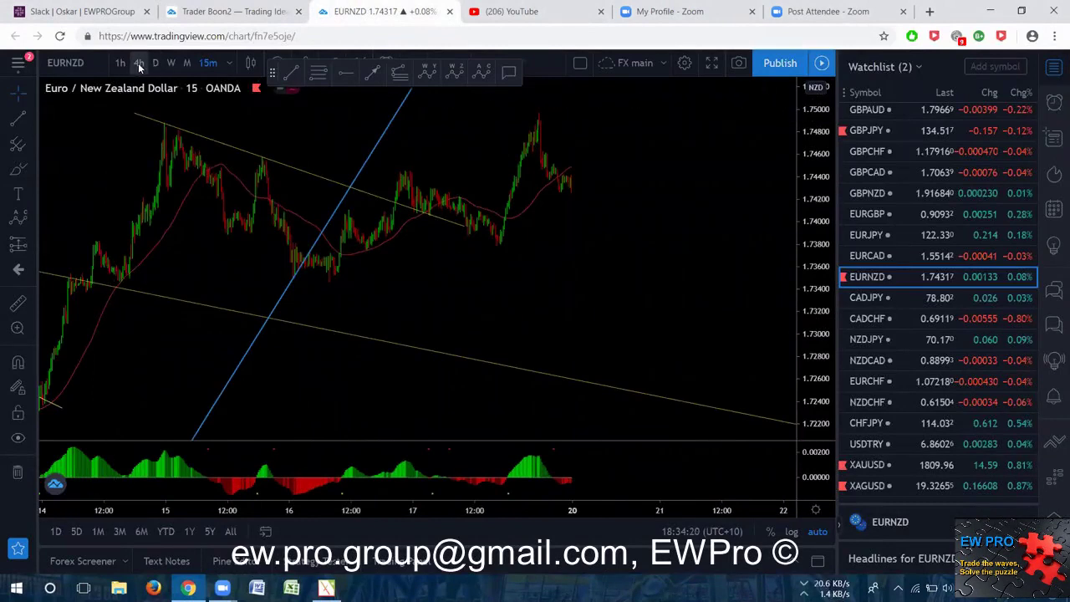
scroll(618, 329, up, 5)
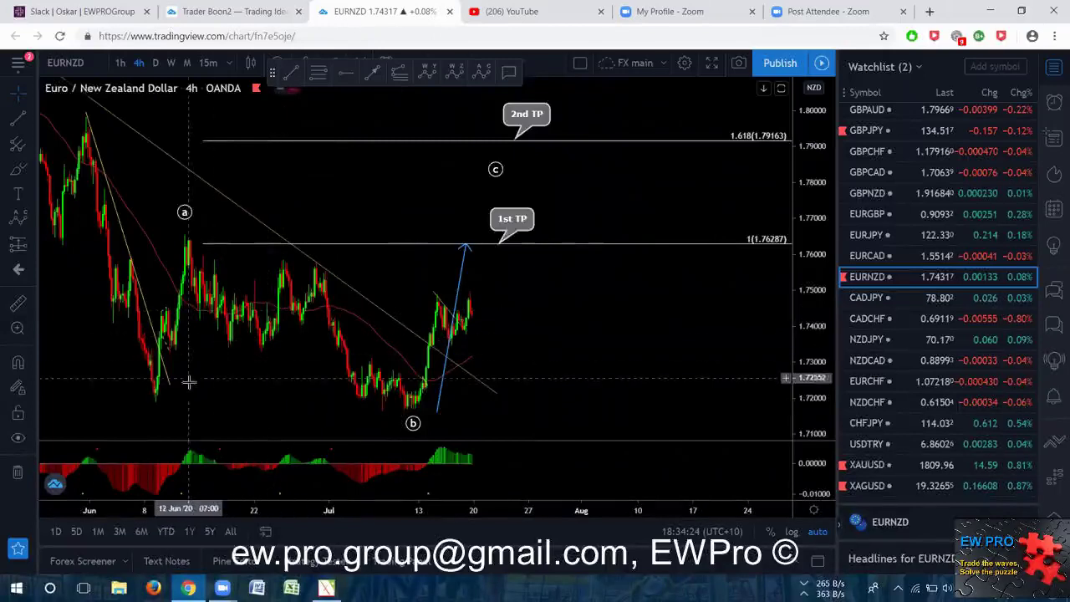
drag(633, 286, 666, 289)
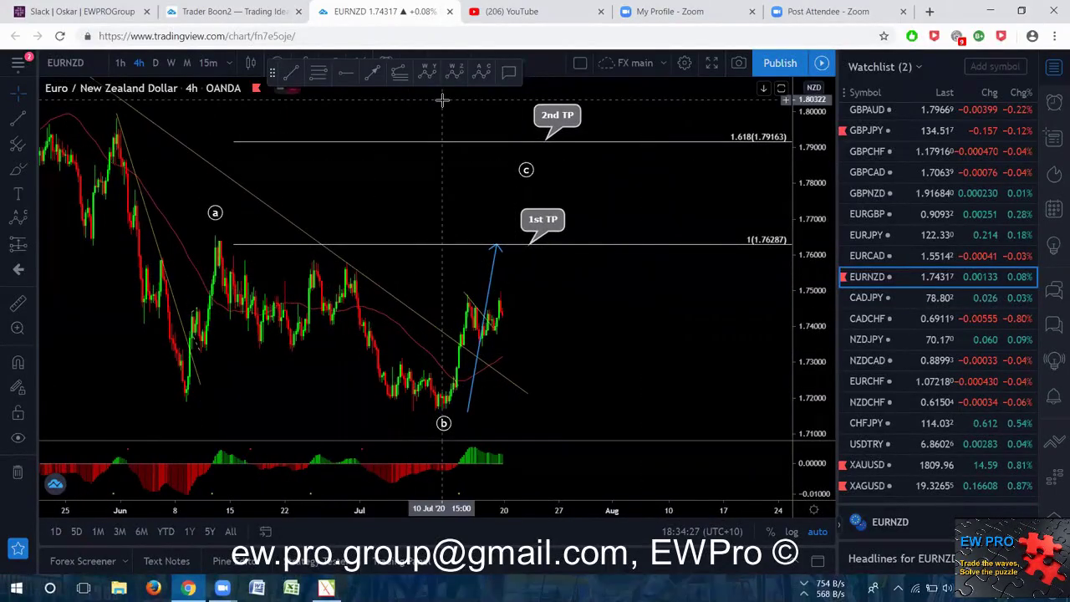
Step: Sketch EURNZD's waves a and b and the rally towards the 1st TP level on the 4-hour chart, and clear the sketch
drag(187, 400, 213, 238)
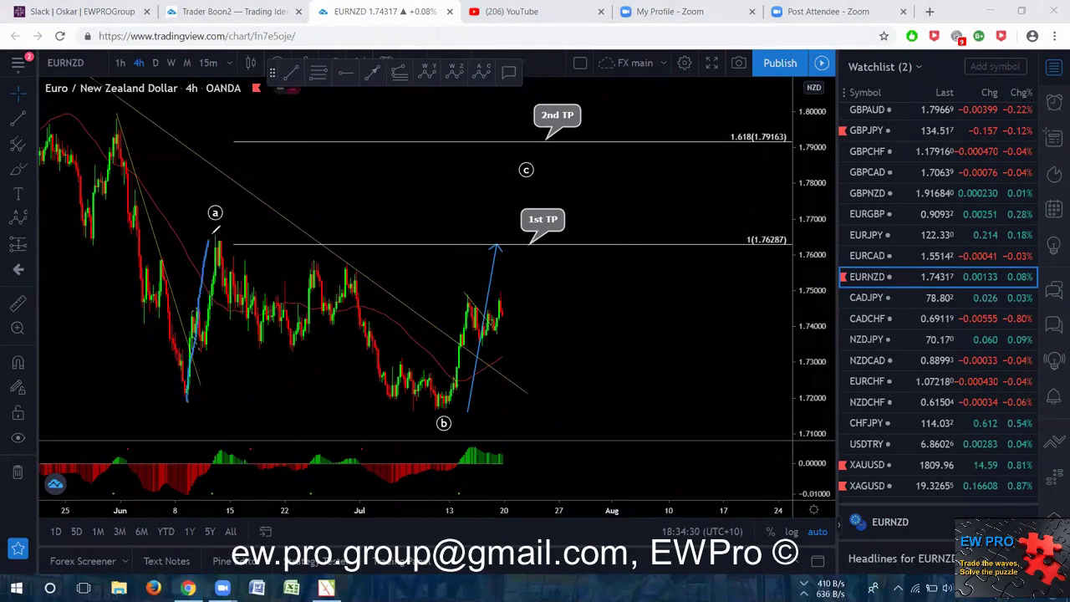
drag(282, 339, 280, 349)
mouse_move(348, 260)
mouse_down()
mouse_move(431, 407)
mouse_move(448, 407)
mouse_move(472, 290)
mouse_up()
mouse_move(482, 331)
mouse_down()
mouse_move(495, 295)
mouse_move(515, 335)
mouse_move(540, 238)
mouse_up()
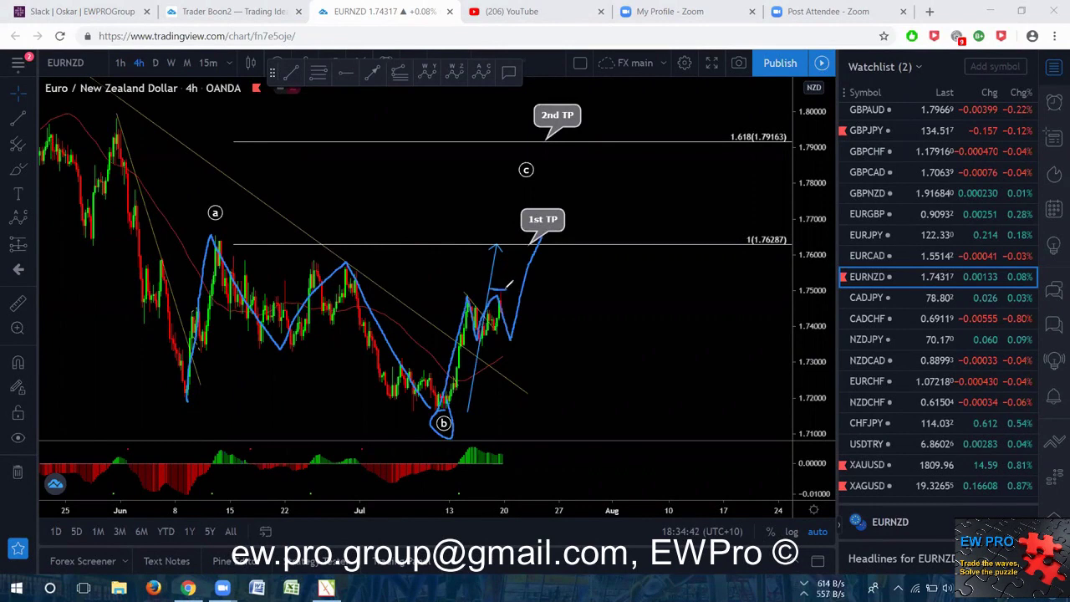
drag(496, 285, 510, 283)
click(762, 105)
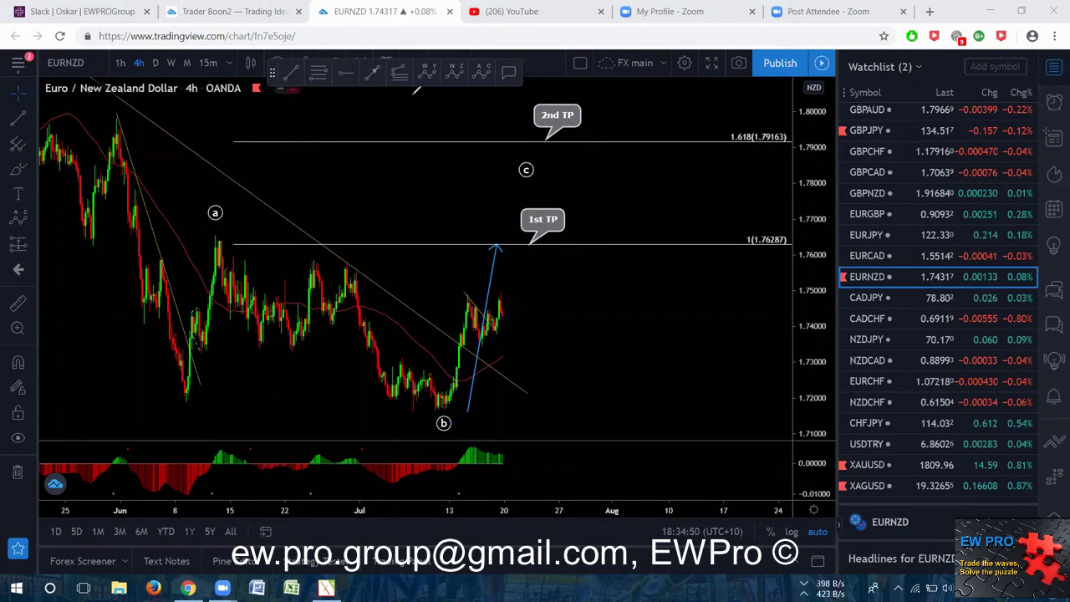
Step: Set the EURNZD chart to 1 hour and frame the rise from wave b with room above the price
click(120, 62)
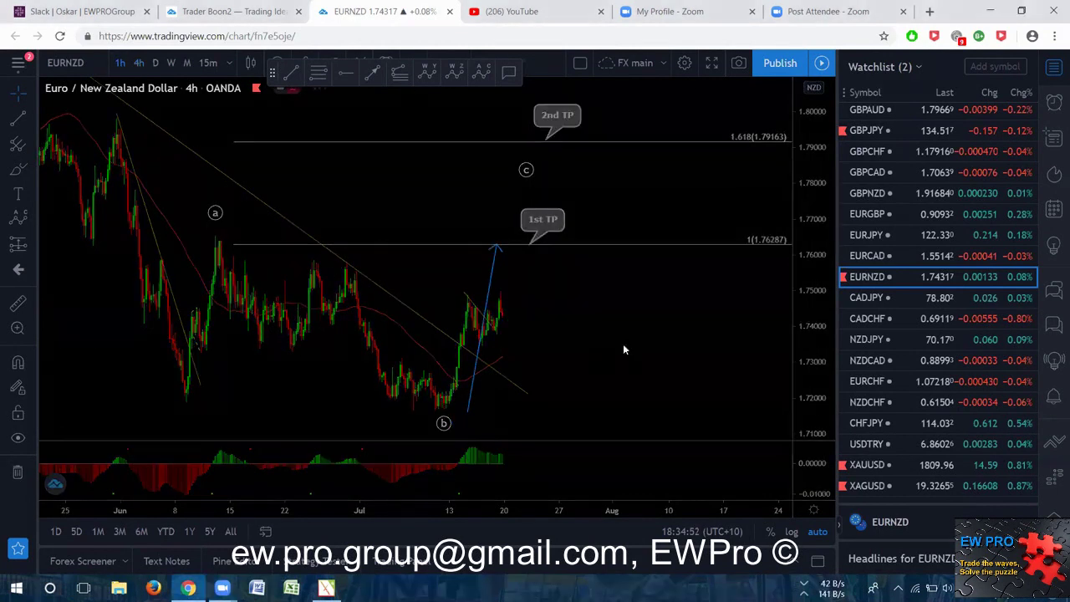
scroll(551, 248, up, 1)
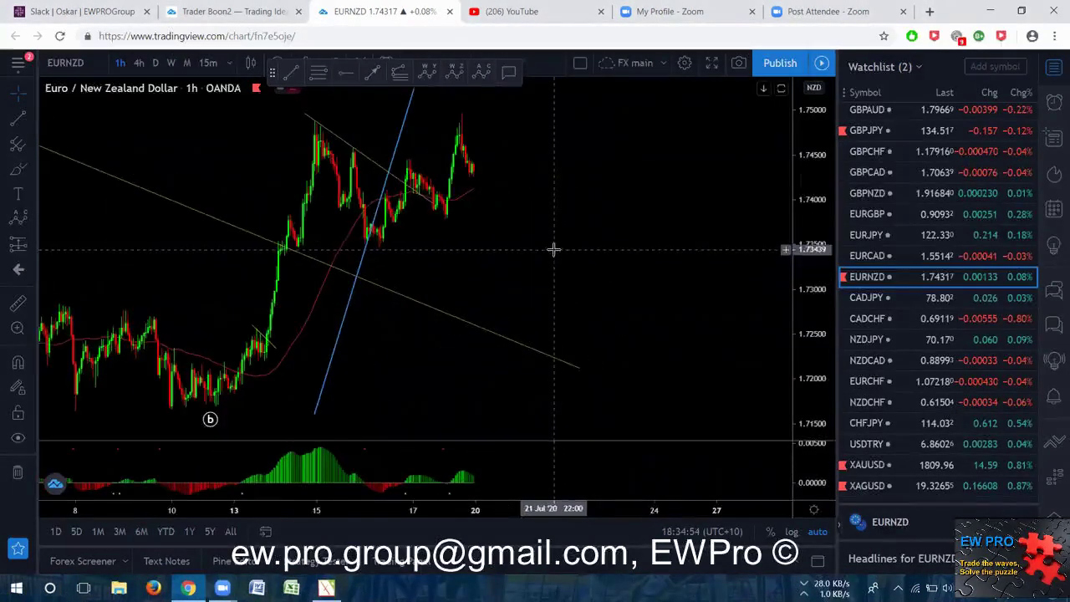
drag(819, 229, 819, 262)
drag(560, 198, 557, 232)
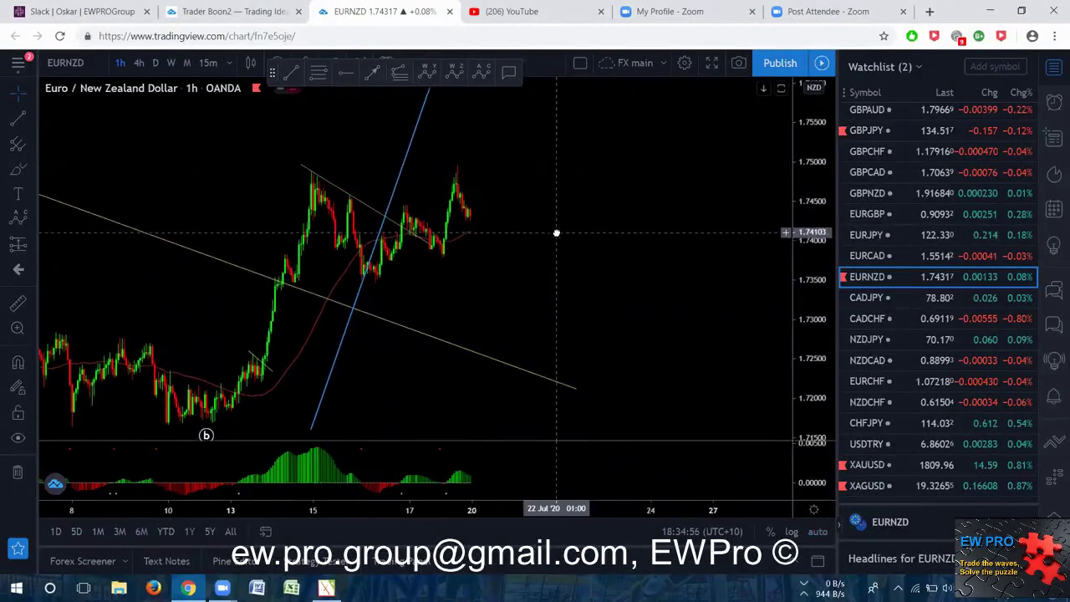
Step: Sketch a rising support line, the swings above it and a rally after a pullback on EURNZD, and clear the sketch
drag(357, 293, 430, 267)
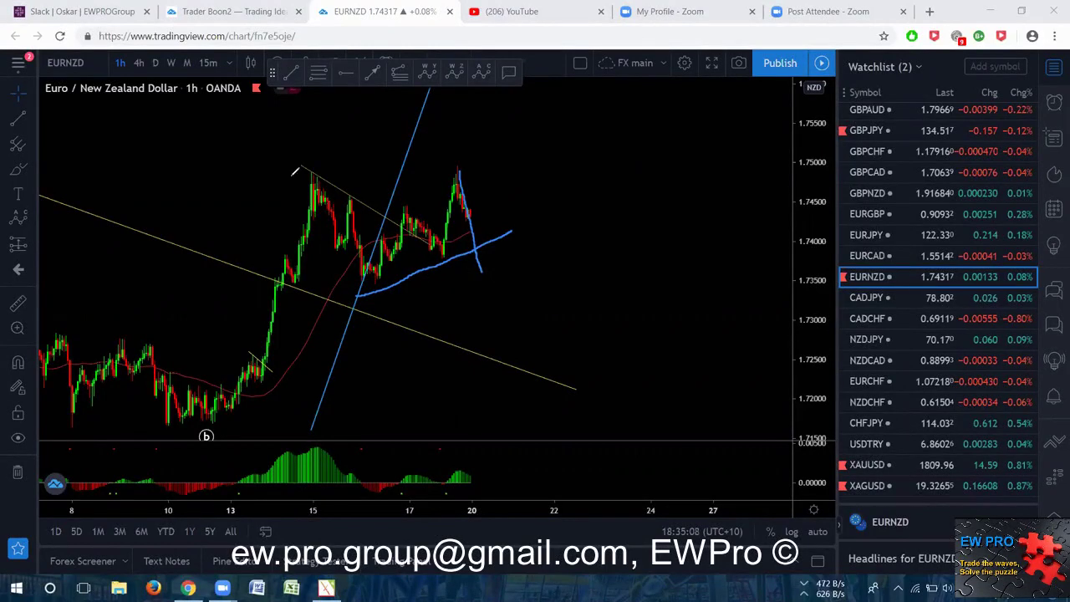
mouse_move(351, 264)
mouse_down()
mouse_move(368, 291)
mouse_move(465, 174)
mouse_move(483, 269)
mouse_up()
drag(528, 143, 524, 133)
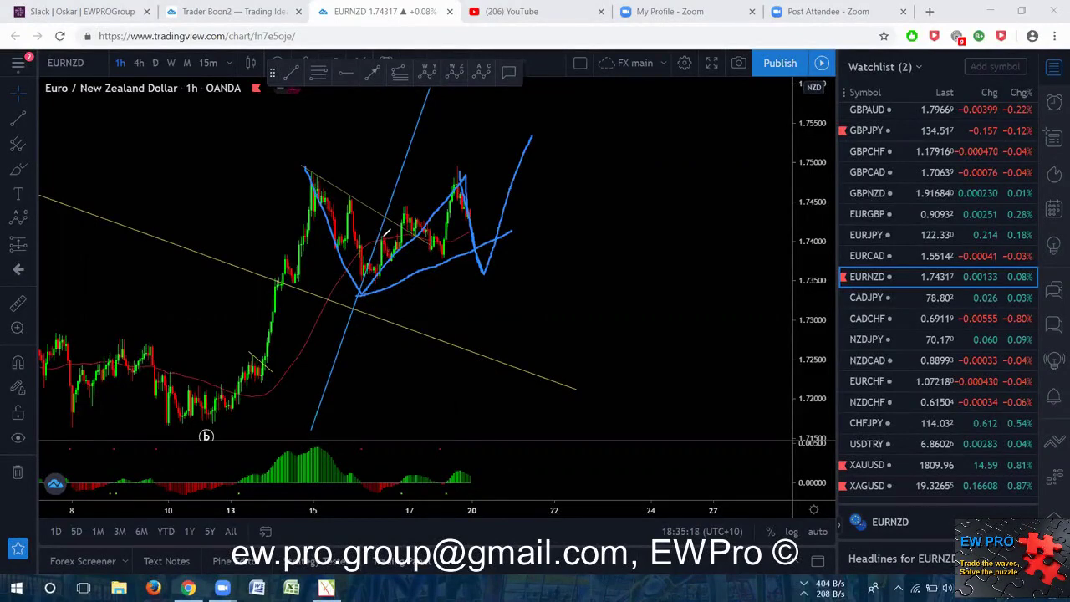
drag(403, 203, 446, 227)
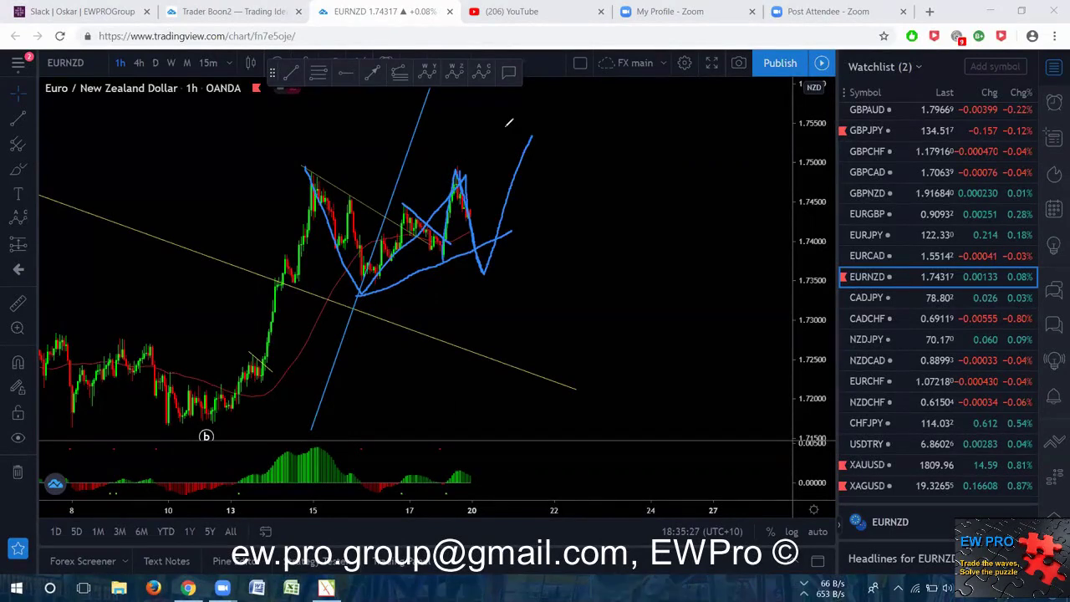
key(ctrl+z)
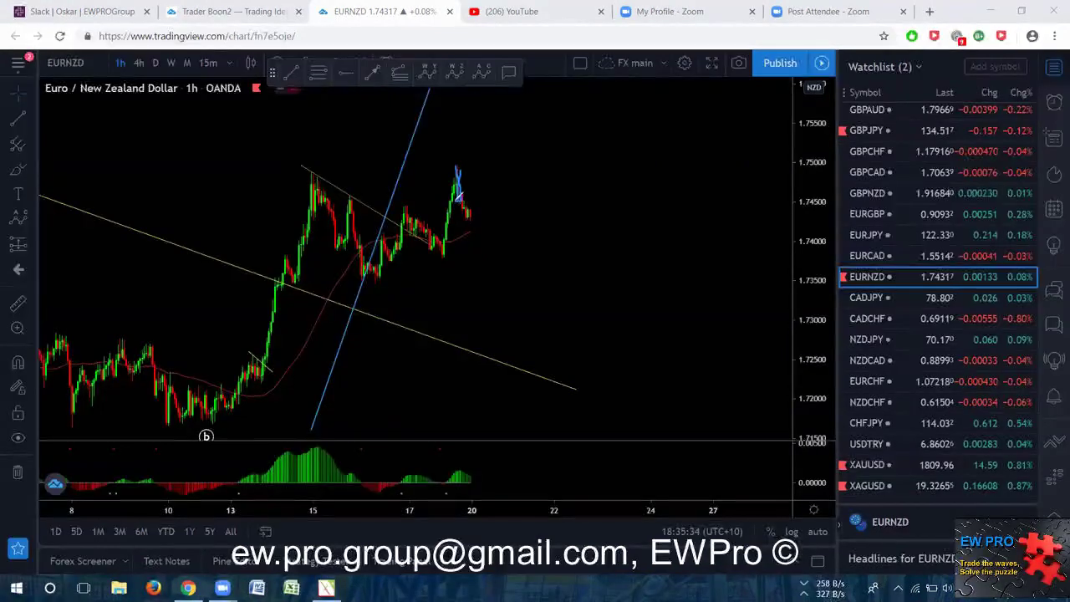
Step: Sketch EURNZD's drop, return to the high and fresh decline as an alternative correction, and clear the sketch
mouse_move(322, 183)
mouse_down()
mouse_move(364, 270)
mouse_move(451, 158)
mouse_up()
drag(465, 219, 482, 289)
drag(459, 164, 490, 247)
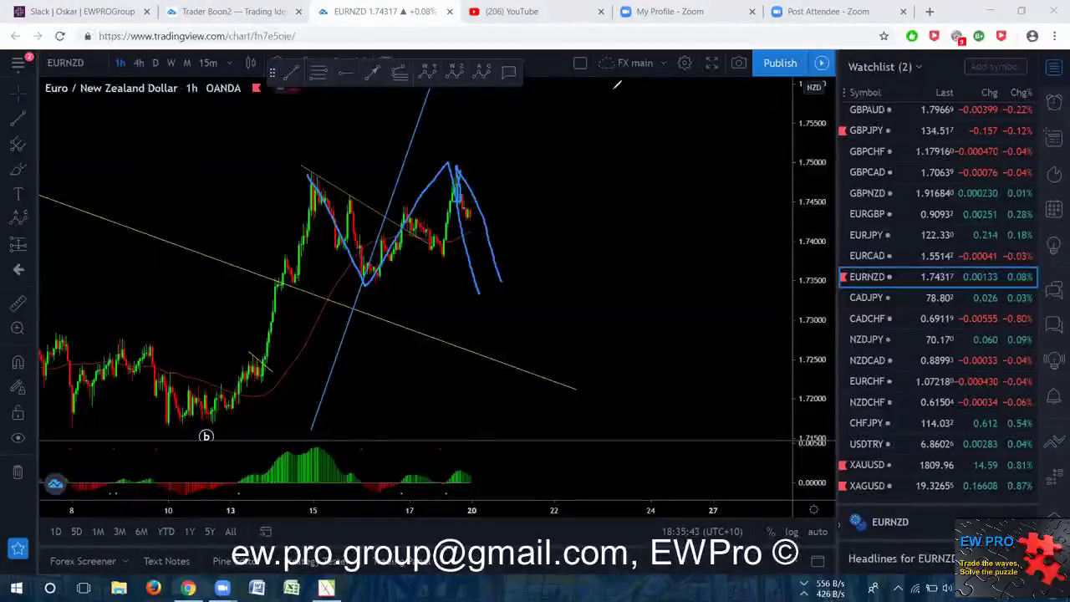
key(Escape)
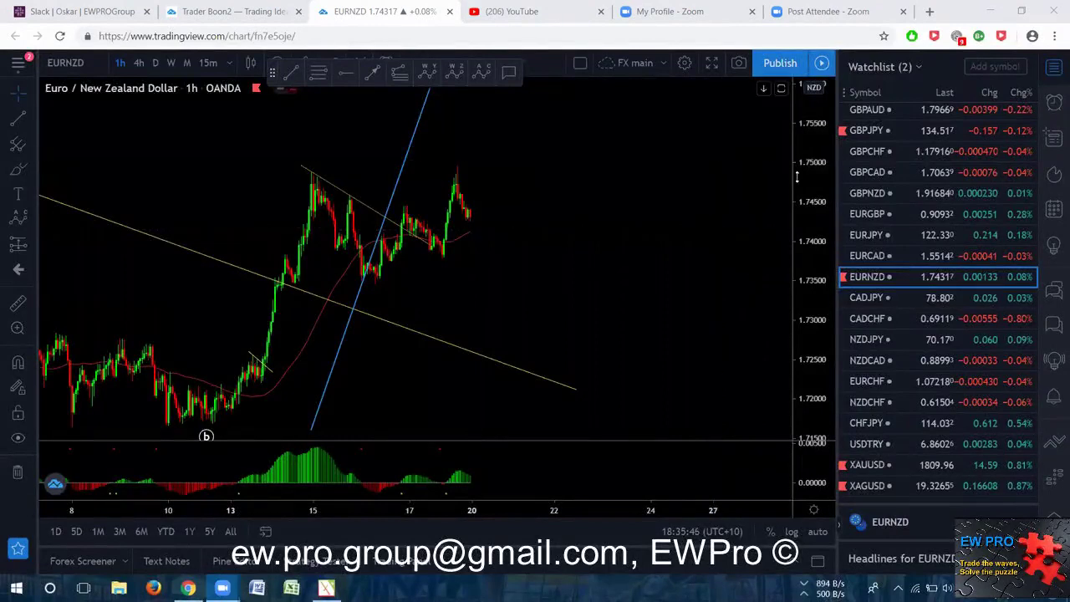
Step: Close the published EURNZD idea and open "SPX500 H4 Wave C Down." from the profile page
scroll(474, 334, down, 1)
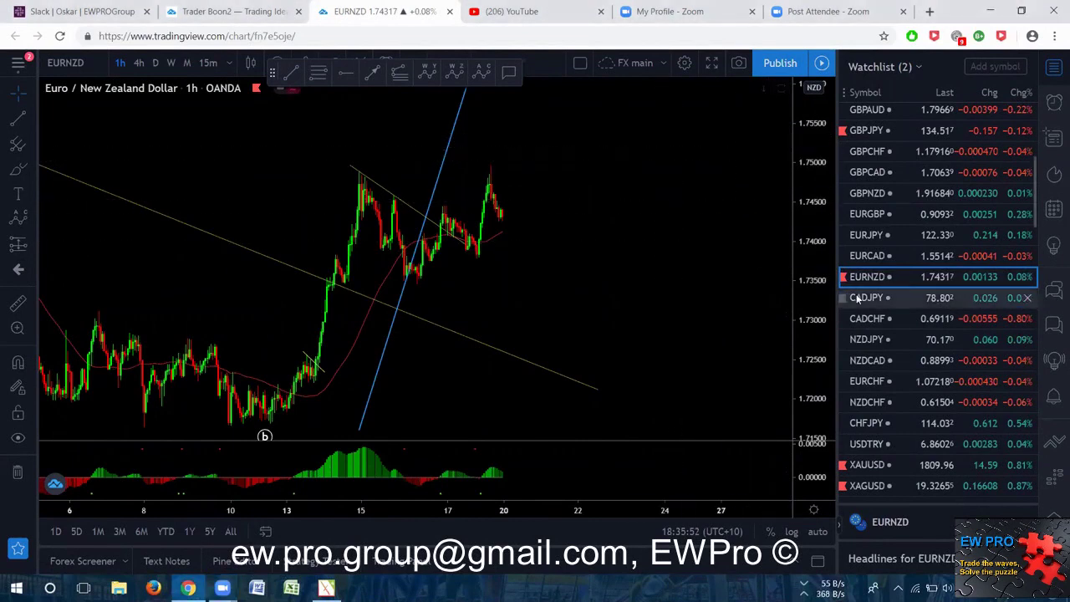
scroll(869, 306, down, 3)
scroll(869, 306, down, 3)
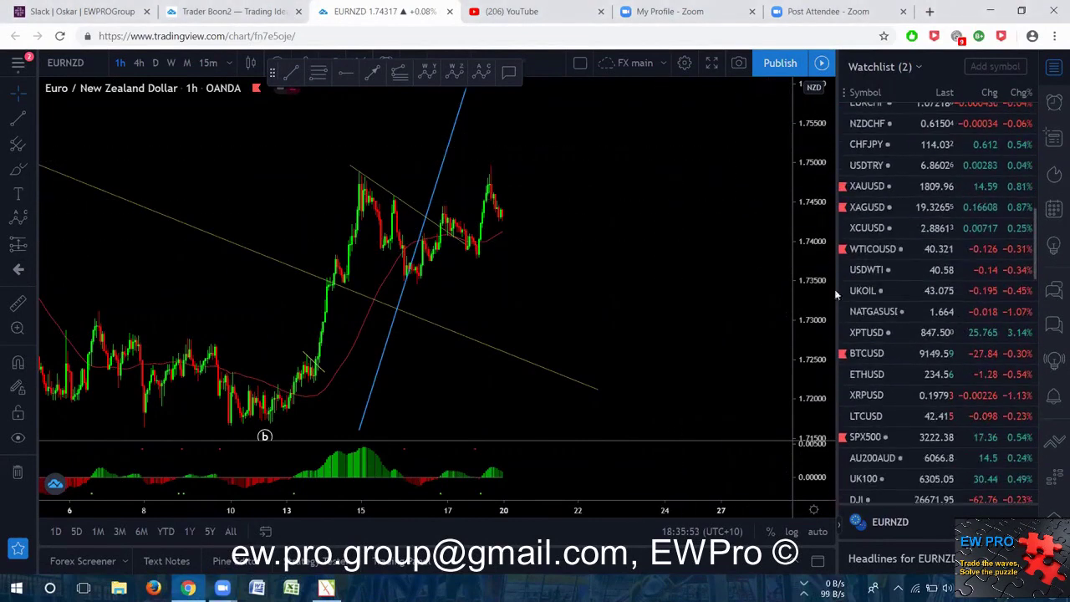
click(211, 11)
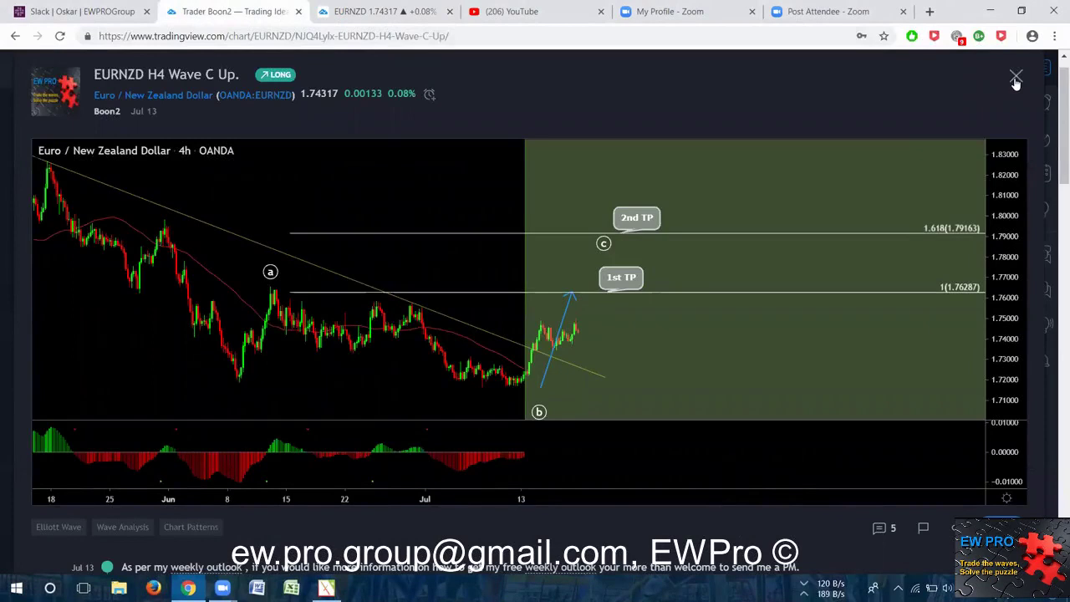
click(1015, 75)
scroll(282, 208, down, 1)
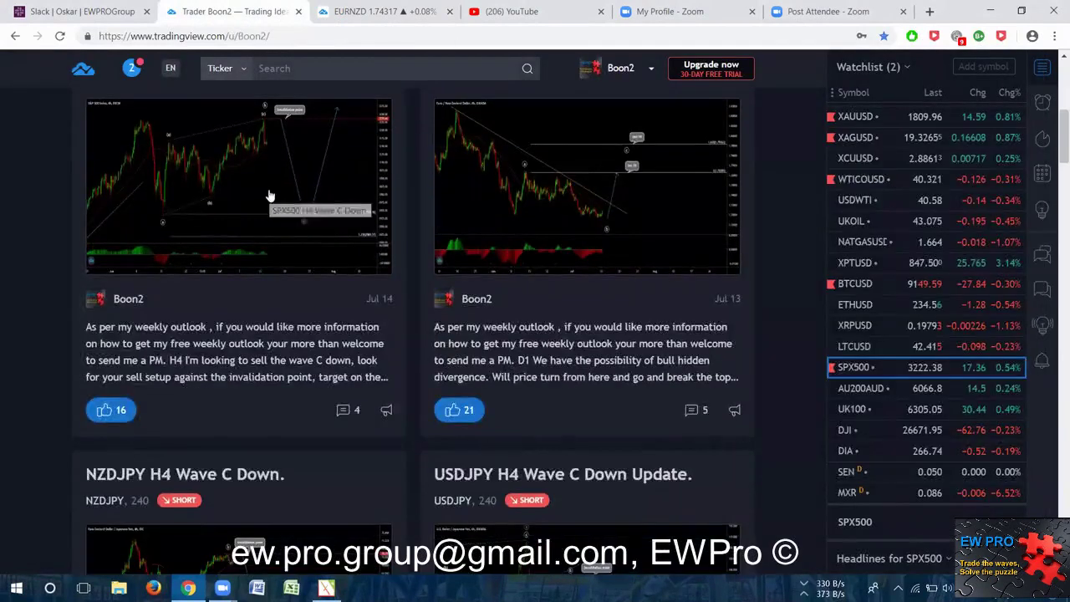
click(267, 196)
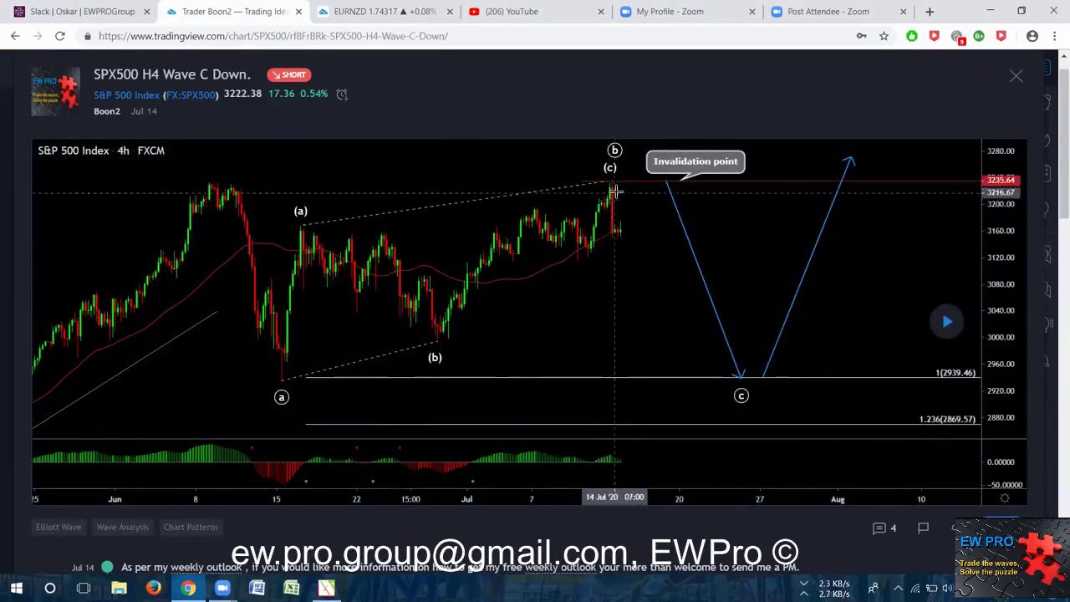
Step: Play the SPX500 idea's chart forward, circle waves b and c, and sketch the fall from the invalidation point to wave c
click(946, 321)
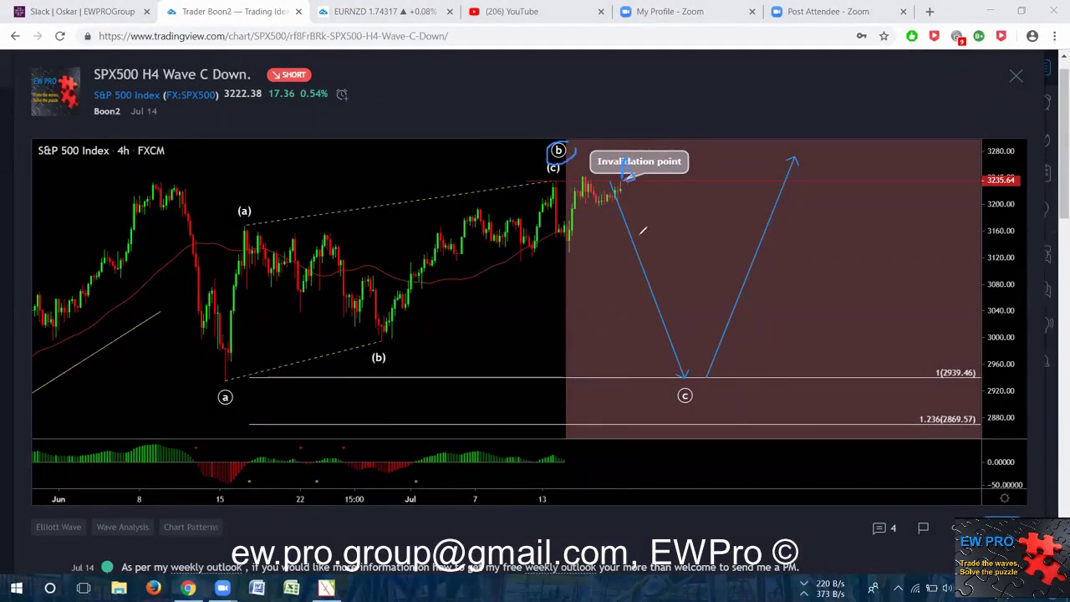
drag(693, 368, 703, 387)
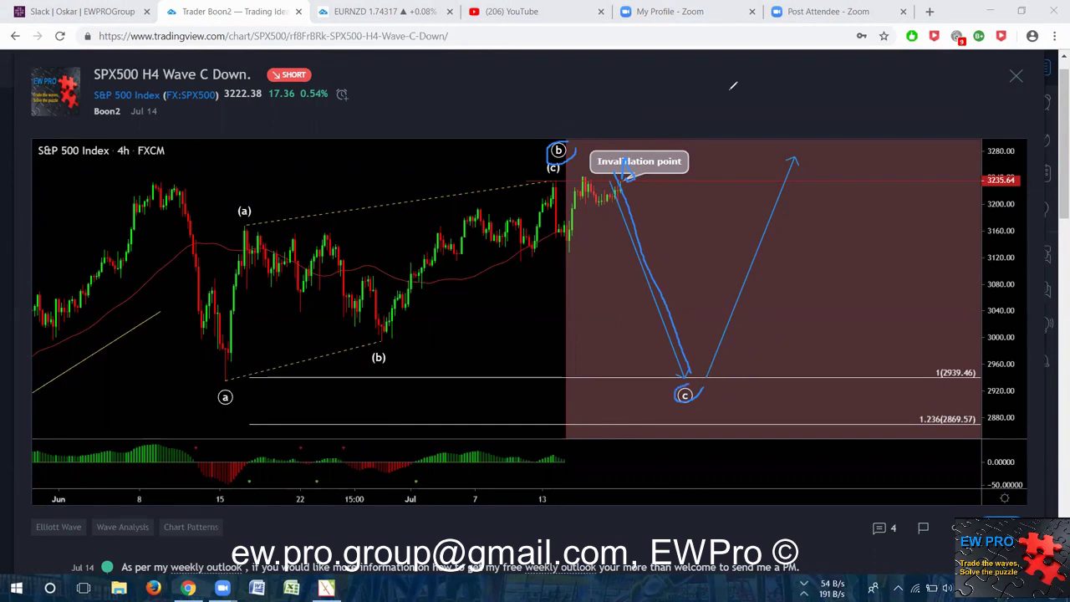
Step: Open SPX500 from the watchlist on the live chart, set it to 4 hours and fit waves a, b and c in view
click(378, 15)
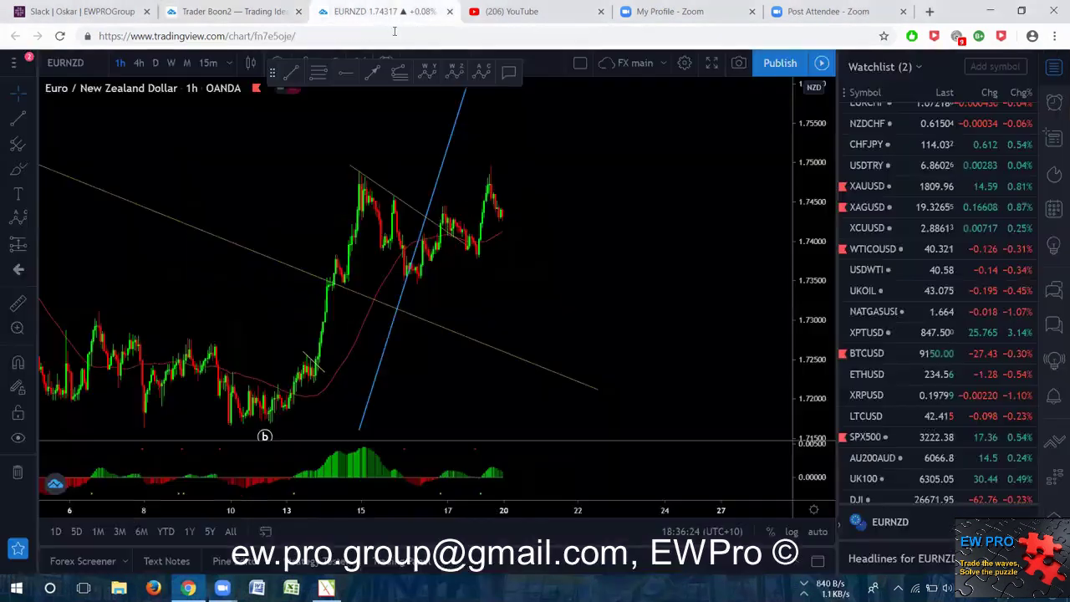
scroll(844, 289, down, 3)
click(867, 228)
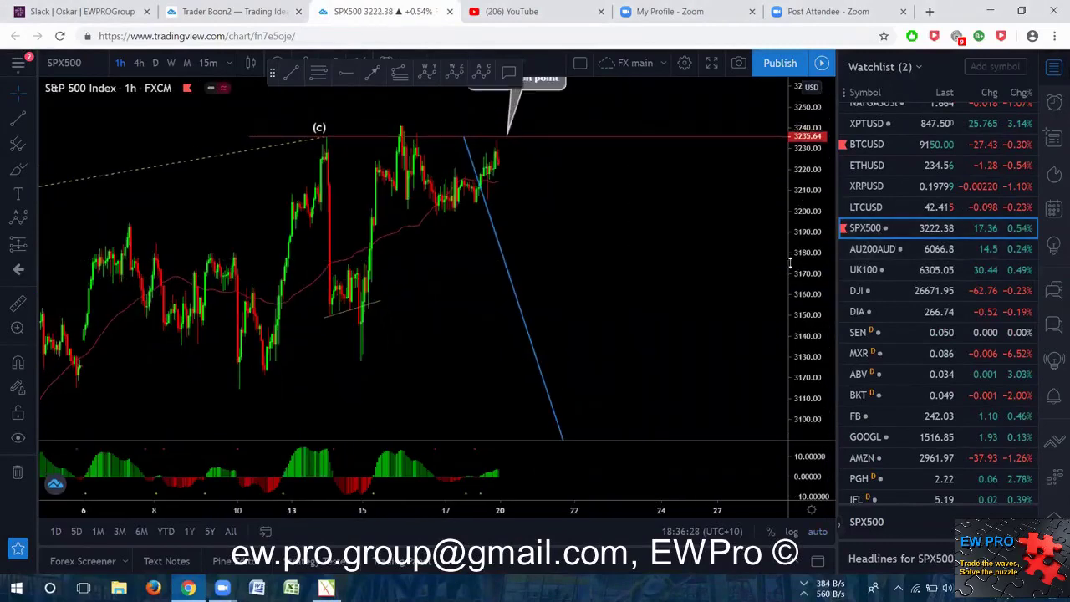
click(138, 63)
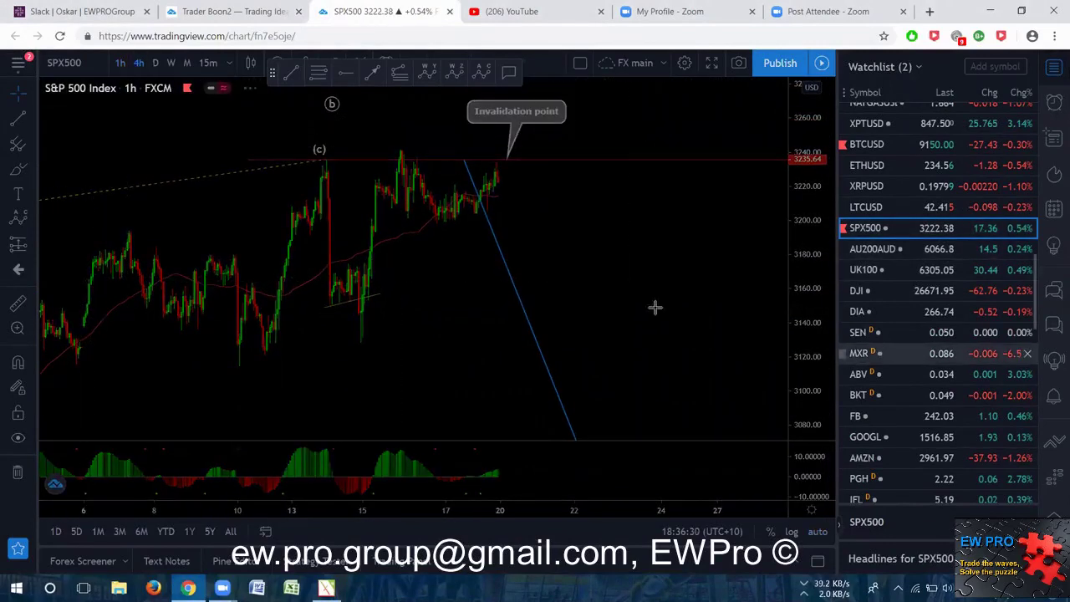
drag(786, 270, 798, 289)
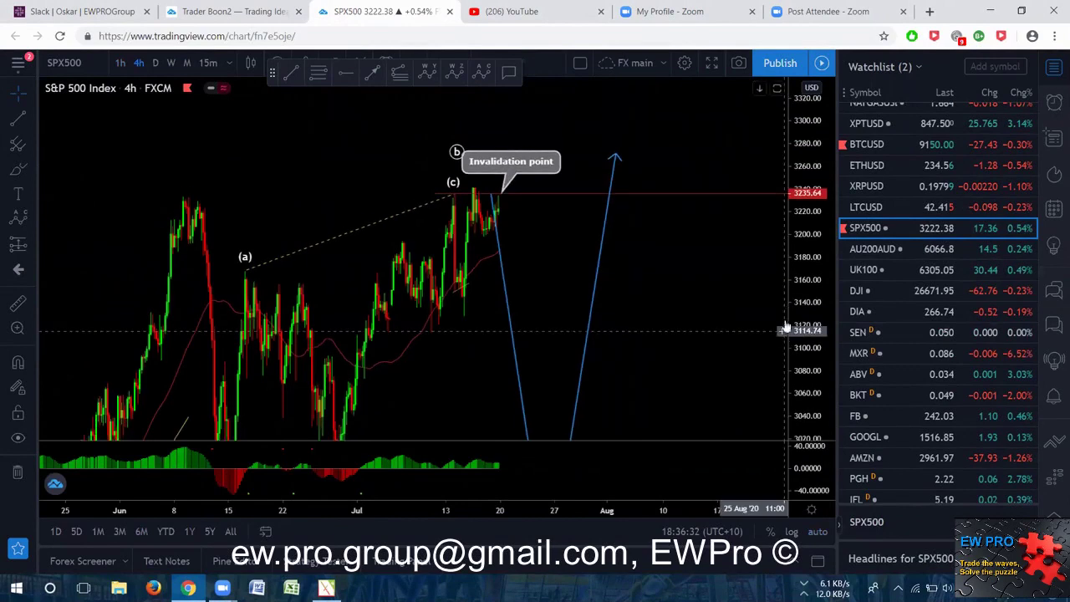
double_click(799, 293)
drag(800, 243, 789, 284)
drag(724, 283, 703, 307)
Step: Remove the "Invalidation point" callout and move the wave b and (c) labels and the red line to about 3254.51, past the latest candles
right_click(518, 154)
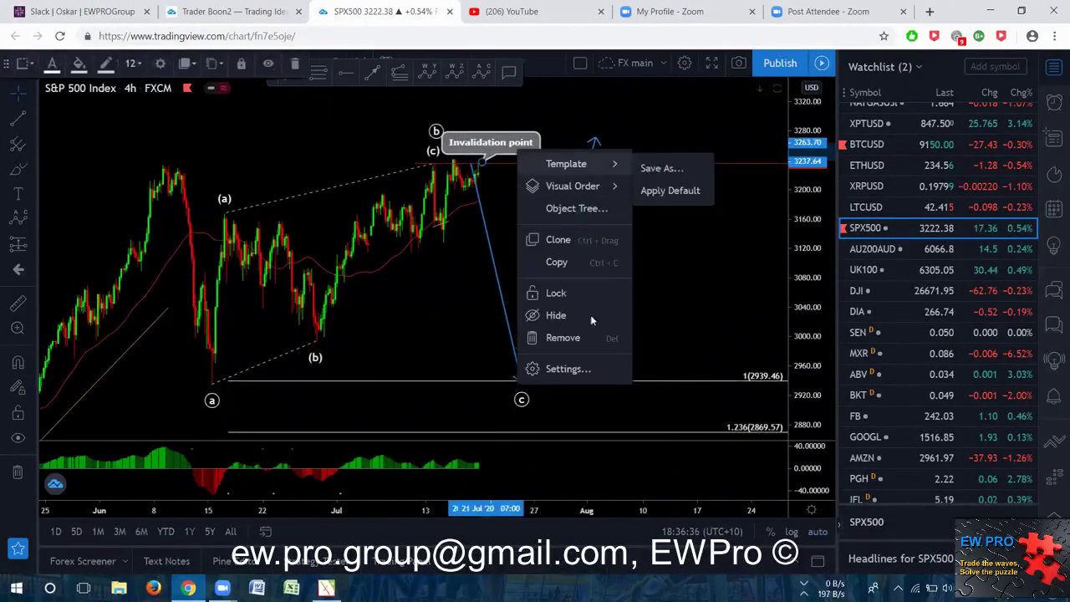
click(565, 337)
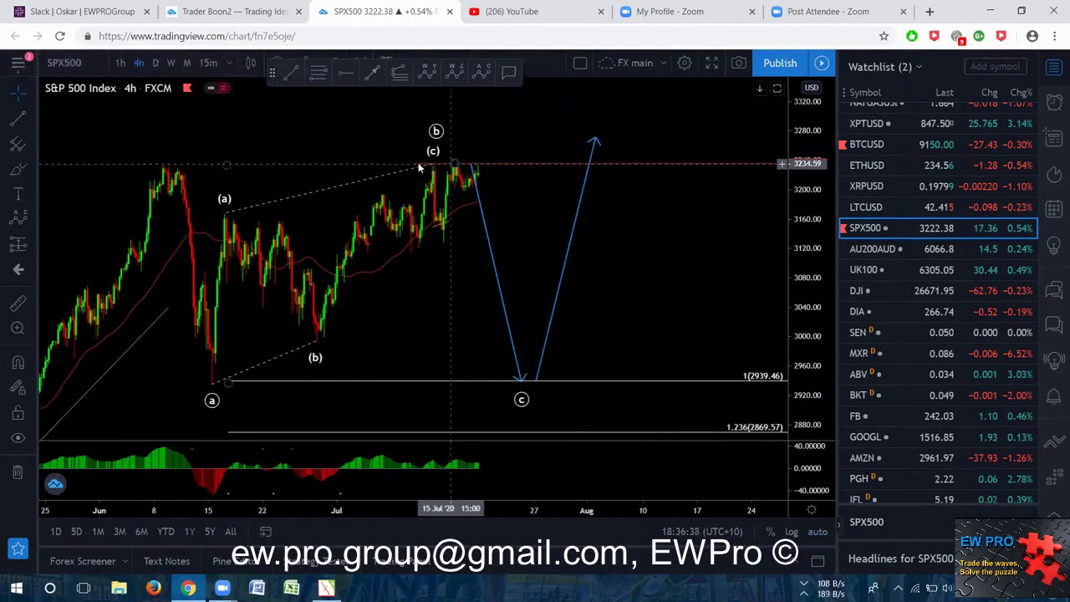
mouse_move(433, 162)
mouse_down()
mouse_move(477, 149)
mouse_move(499, 117)
mouse_up()
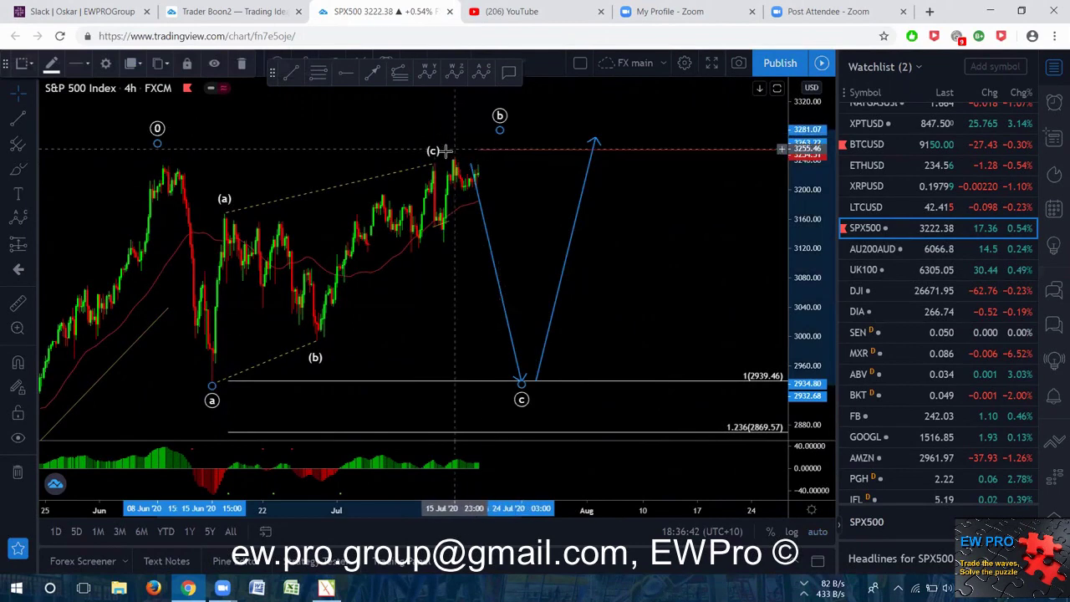
drag(435, 155, 504, 148)
click(522, 208)
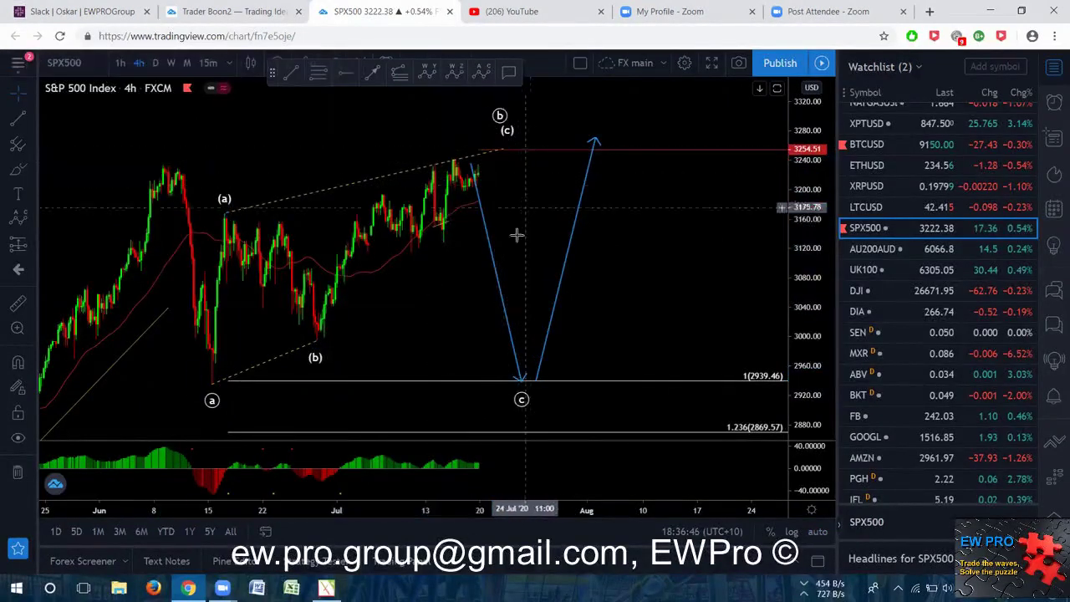
Step: Shift both SPX500 forecast arrows to later dates and move the Fibonacci extension's last point to the falling arrow's start, about 3242
drag(492, 260, 526, 253)
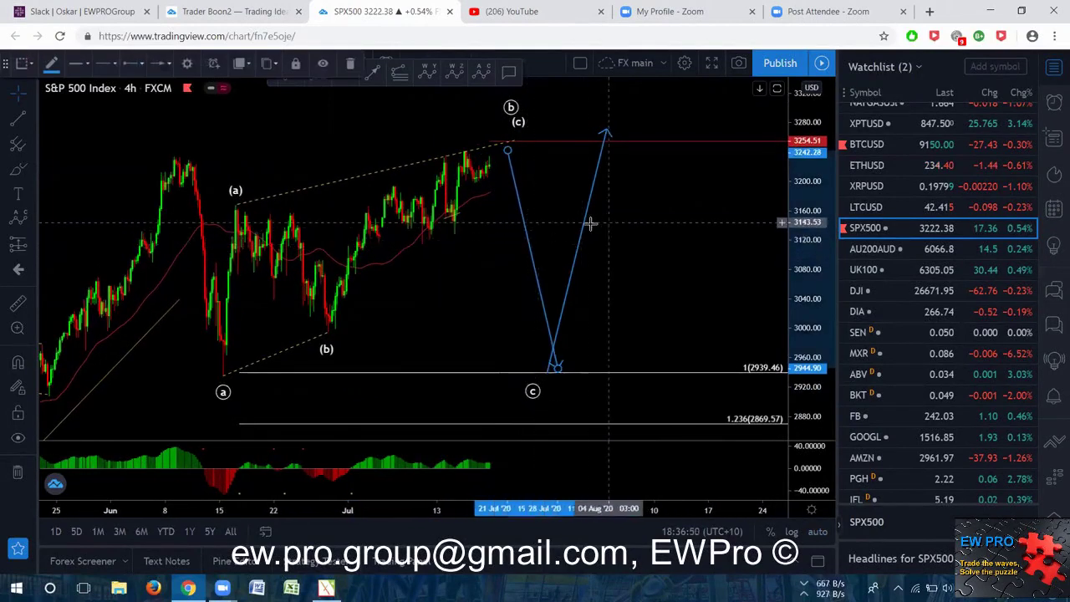
drag(585, 229, 610, 222)
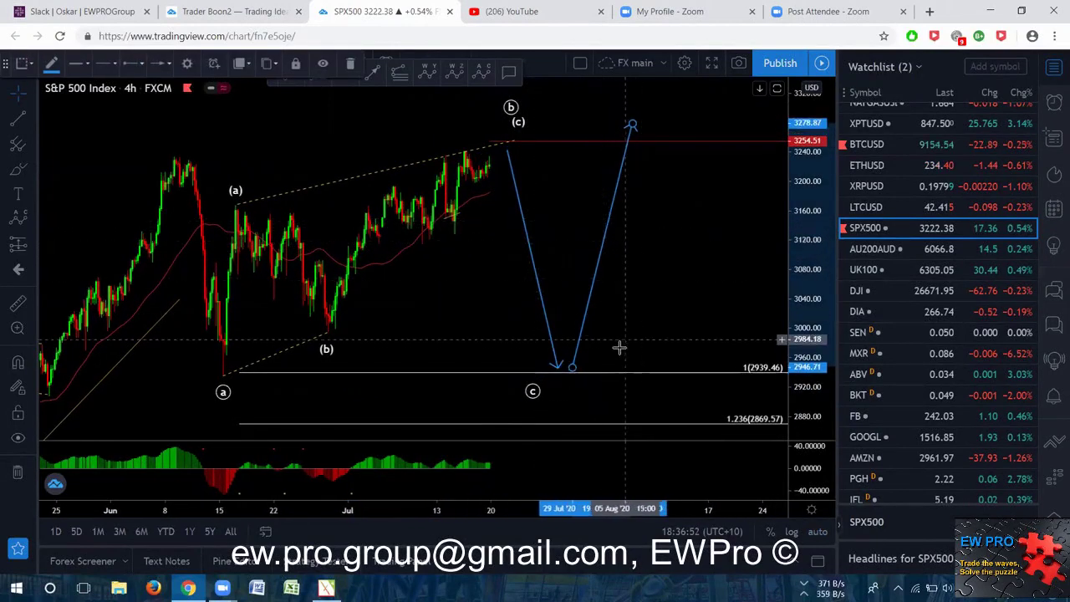
click(484, 255)
click(464, 159)
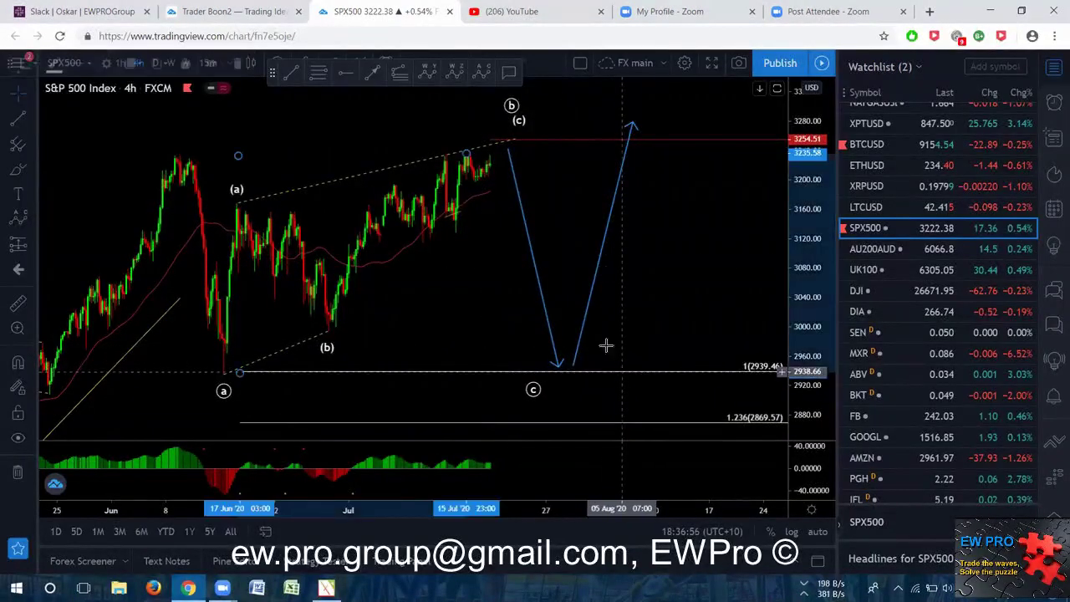
drag(467, 157, 508, 147)
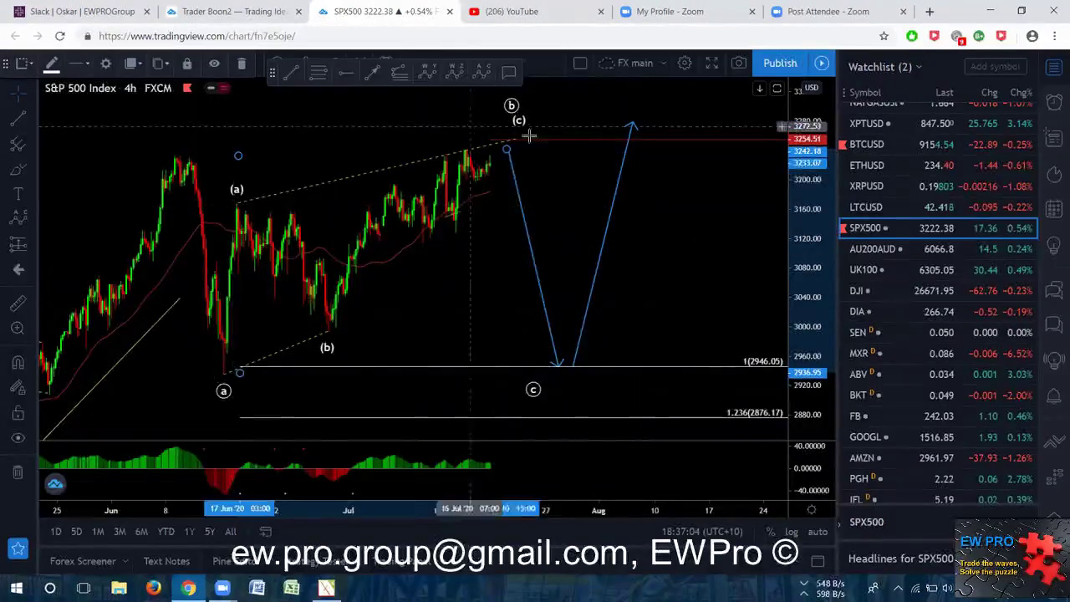
click(546, 198)
Step: Set SPX500 to 1 hour, frame the recent highs and sketch a support line beneath the latest lows
click(121, 64)
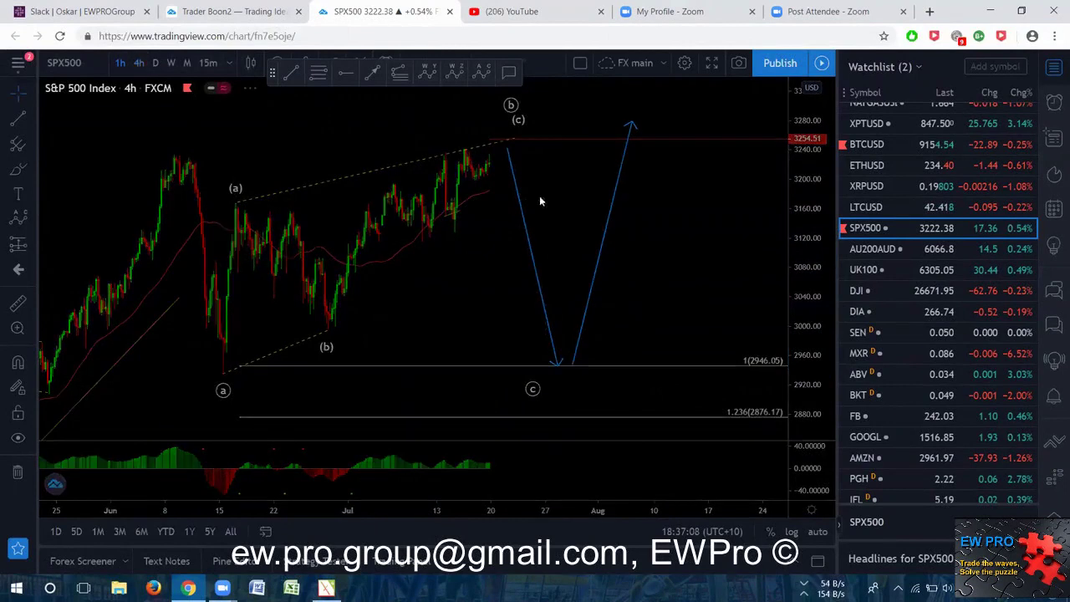
double_click(808, 259)
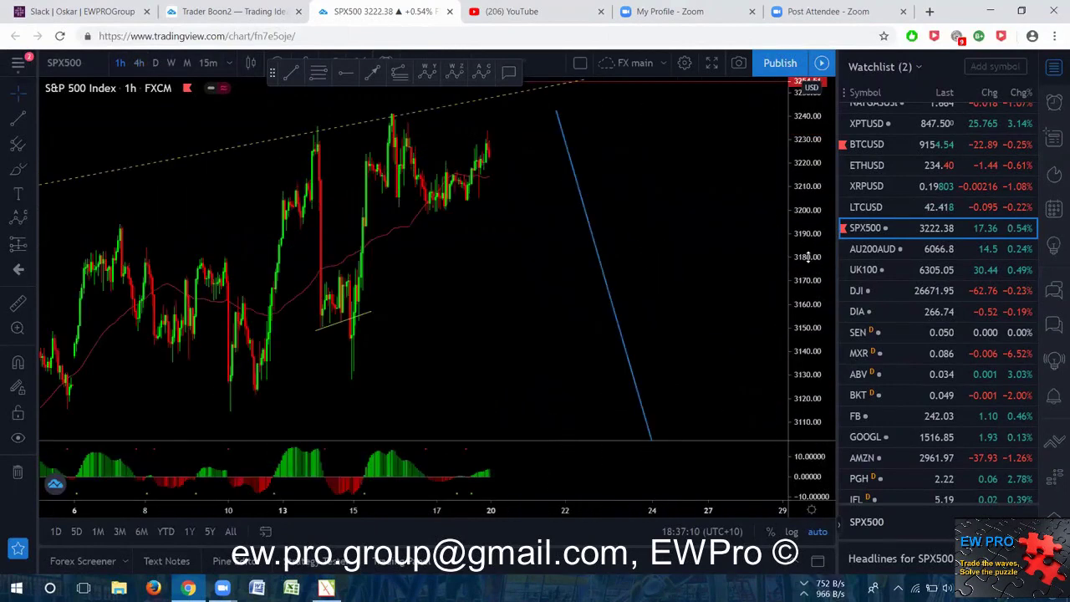
drag(809, 195, 804, 235)
drag(531, 240, 510, 242)
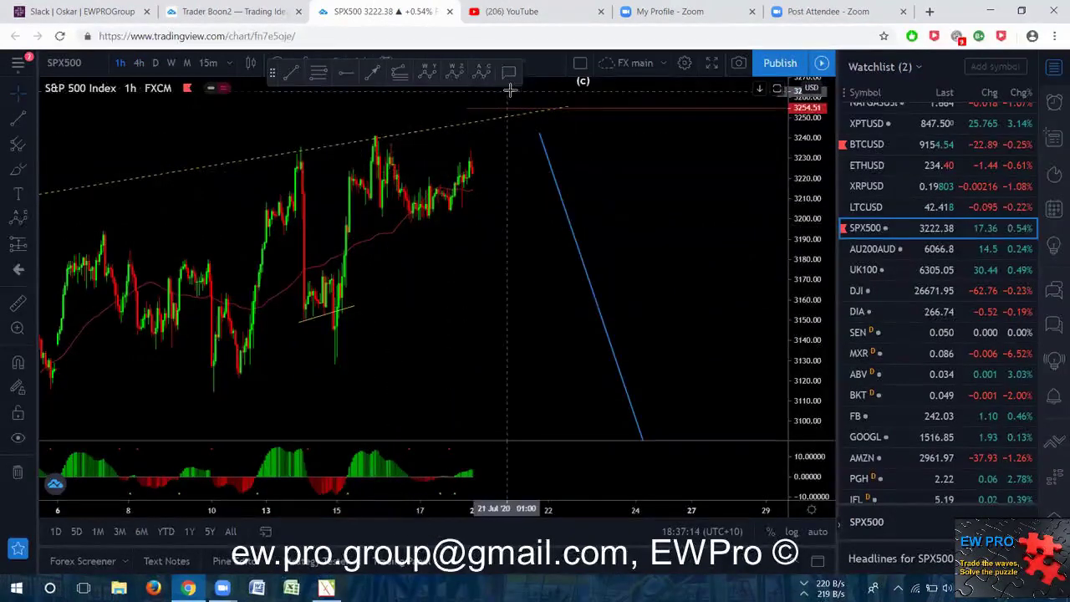
drag(403, 224, 518, 203)
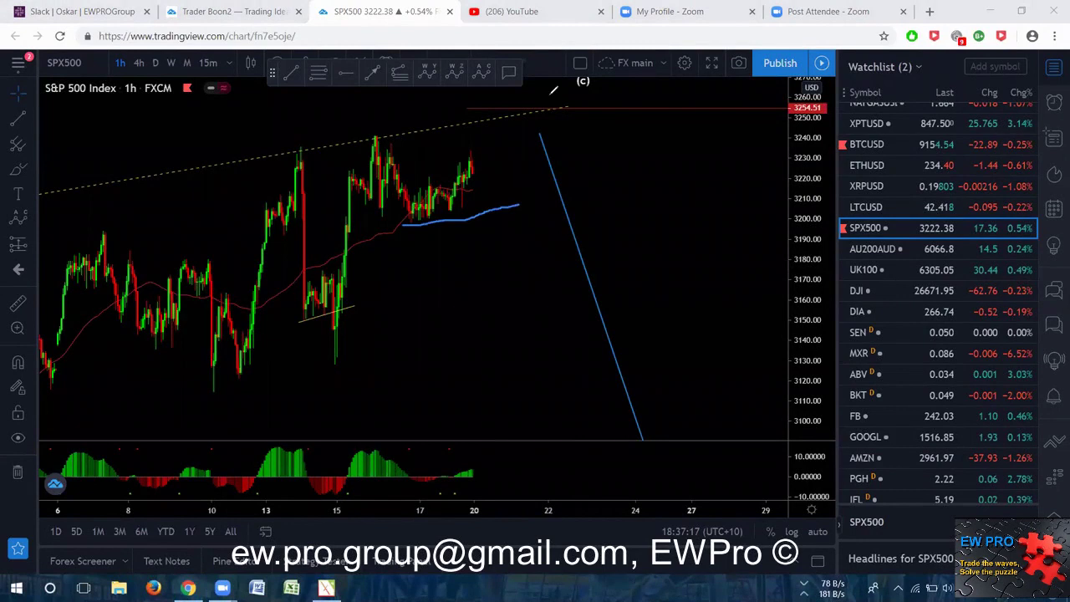
Step: Clear the sketched support line and draw a trend line beneath the latest lows from about 3197 to 3207, ending 21 July
key(Escape)
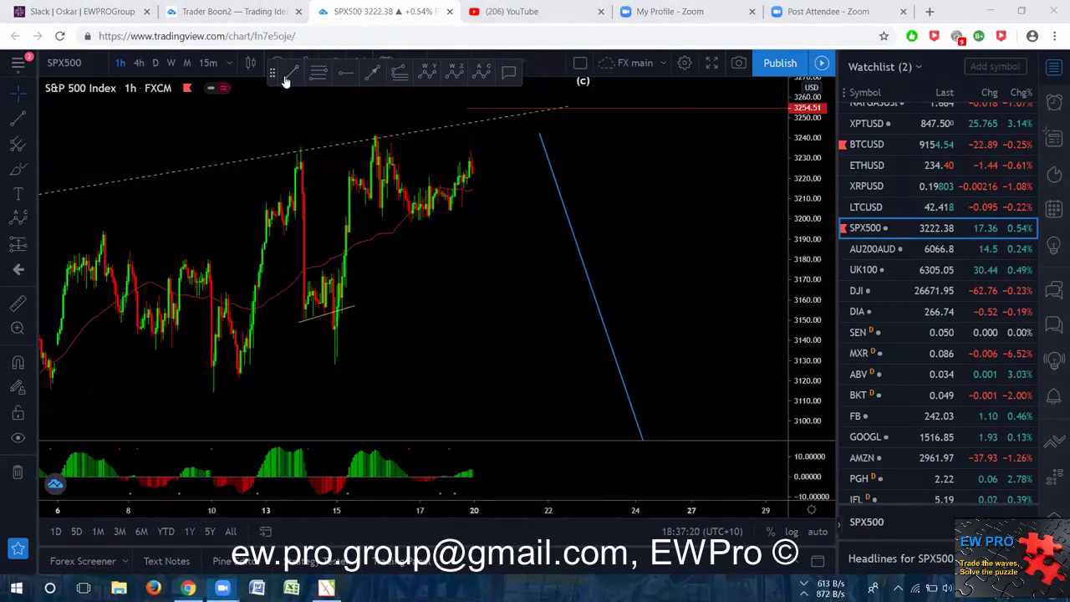
click(289, 74)
click(399, 221)
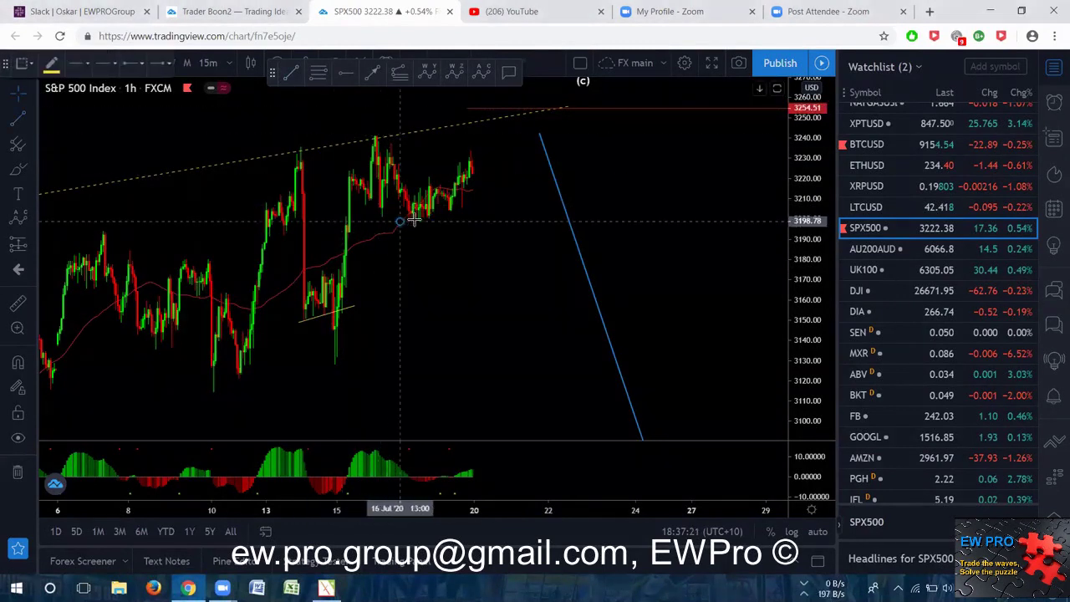
click(541, 203)
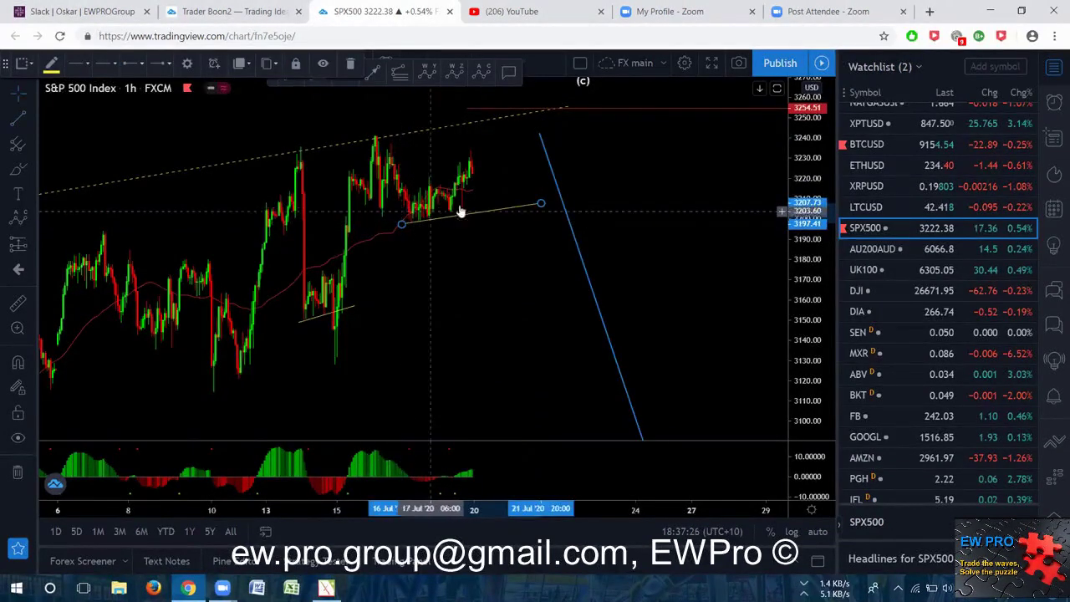
click(509, 236)
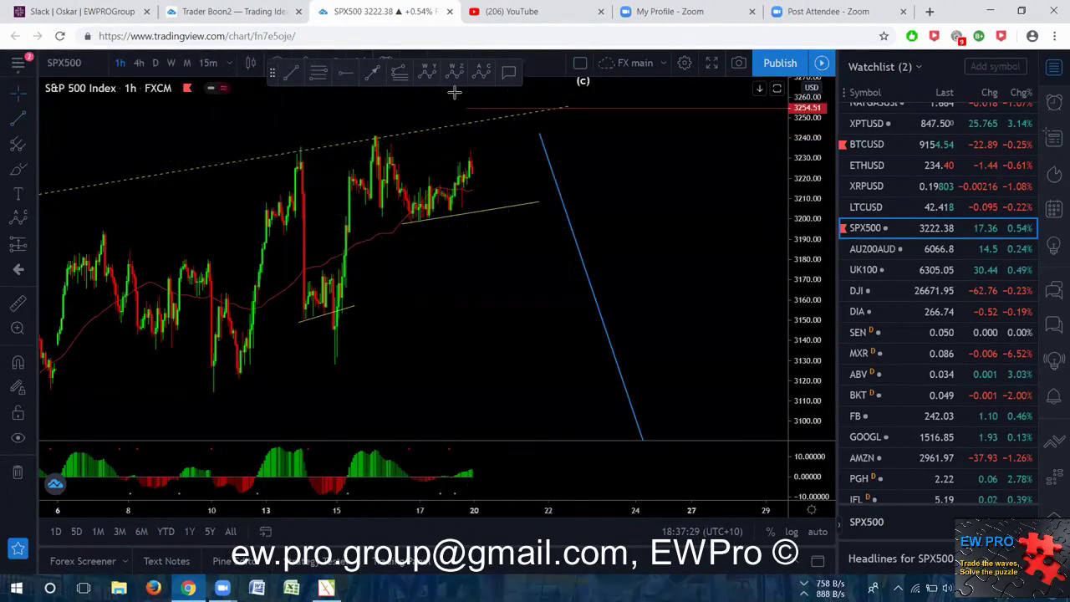
Step: Sketch a sideways zigzag from the recent high with upper and lower boundaries, then a rise to about 3250
drag(376, 139, 424, 210)
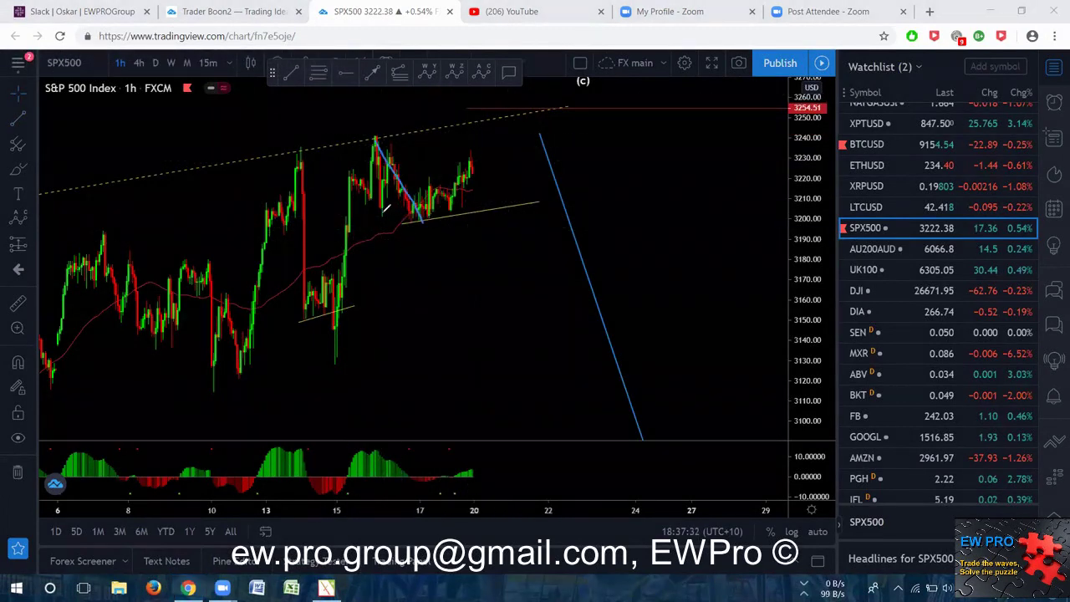
drag(393, 145, 424, 214)
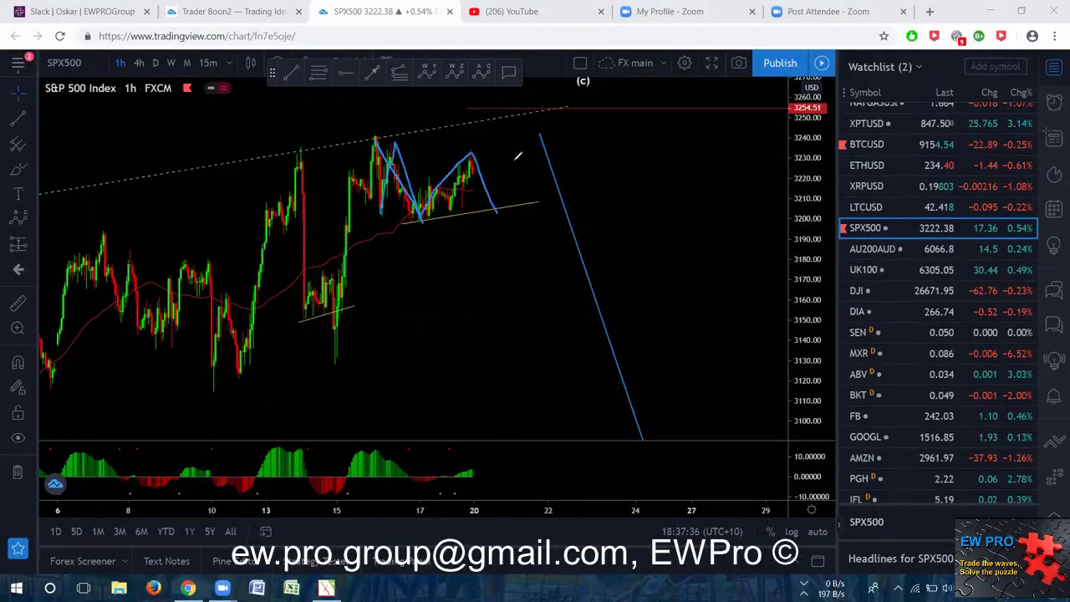
mouse_move(524, 139)
mouse_down()
mouse_move(527, 167)
mouse_move(382, 134)
mouse_up()
mouse_move(371, 217)
mouse_down()
mouse_move(554, 237)
mouse_move(590, 111)
mouse_up()
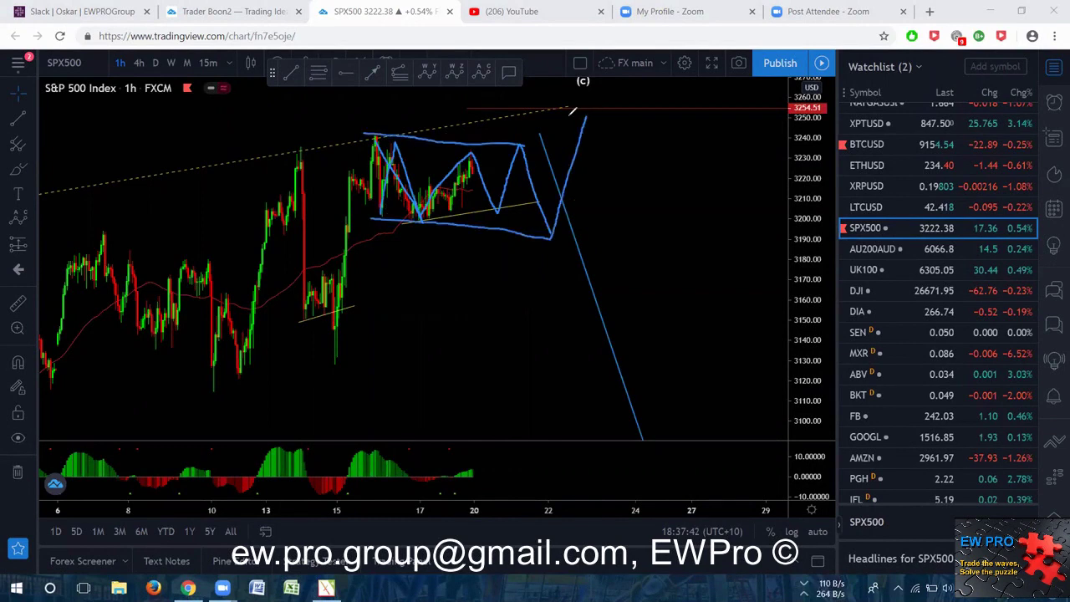
Step: Sketch a rising support line, a break below it with a small flag and a further drop, and clear the sketches
drag(282, 386, 668, 175)
drag(594, 109, 636, 221)
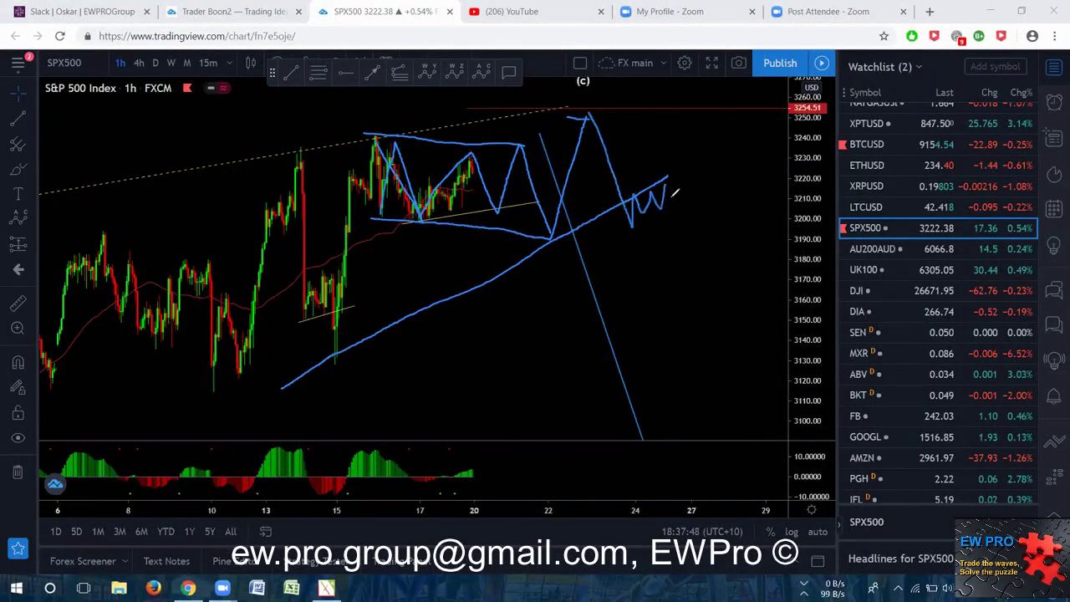
mouse_move(645, 188)
mouse_down()
mouse_move(677, 179)
mouse_move(720, 367)
mouse_up()
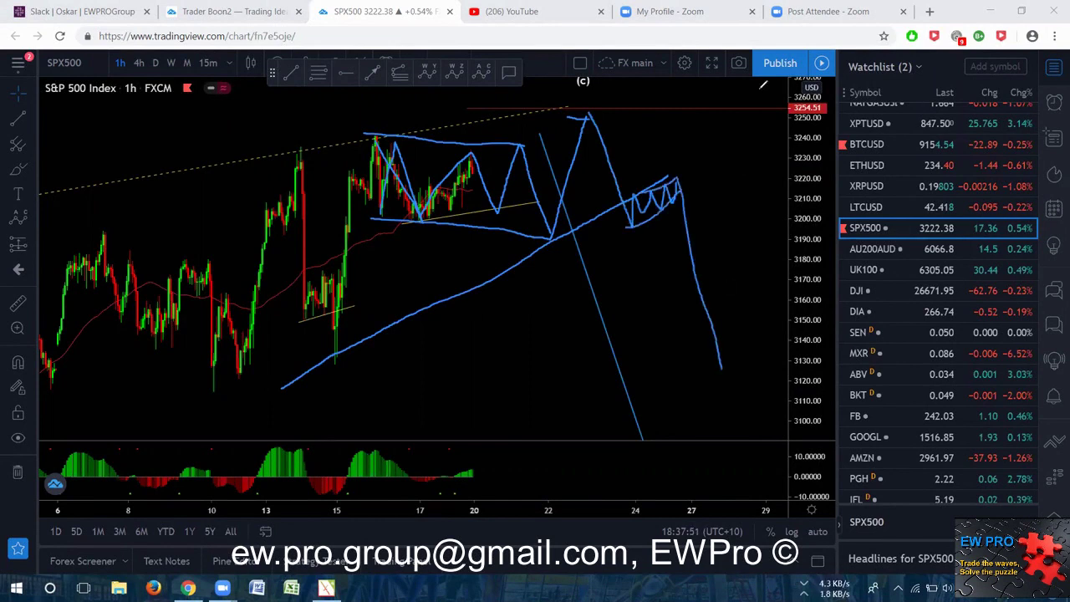
key(Escape)
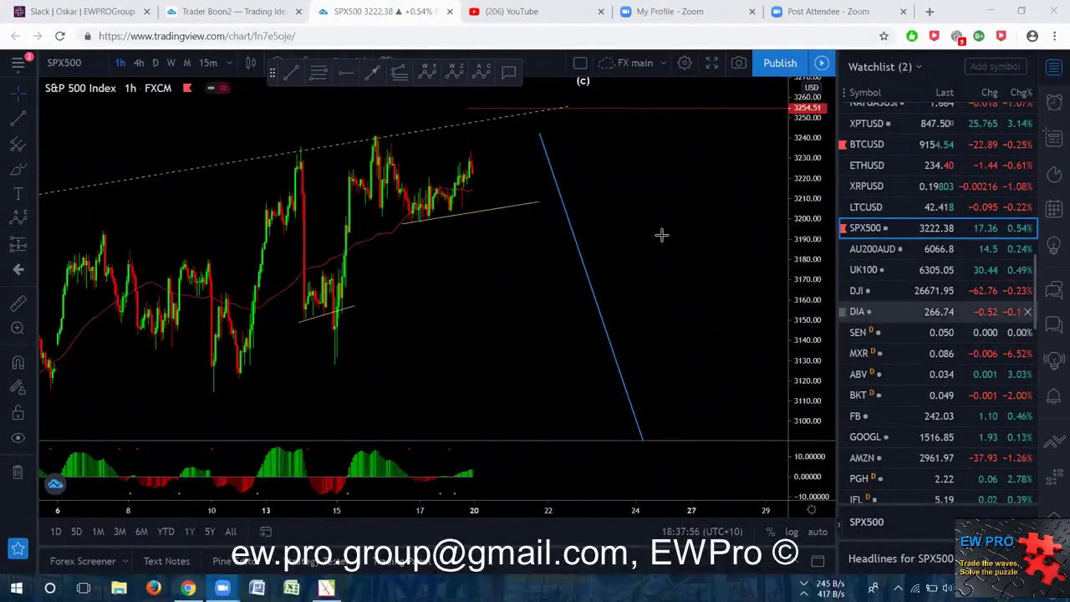
Step: Set SPX500 to 4 hours and rescale the chart to frame waves a, b and c with the forecast arrows and Fibonacci levels
scroll(645, 242, down, 2)
drag(669, 222, 603, 209)
drag(802, 201, 797, 261)
drag(623, 236, 632, 217)
scroll(486, 276, down, 2)
scroll(518, 298, up, 2)
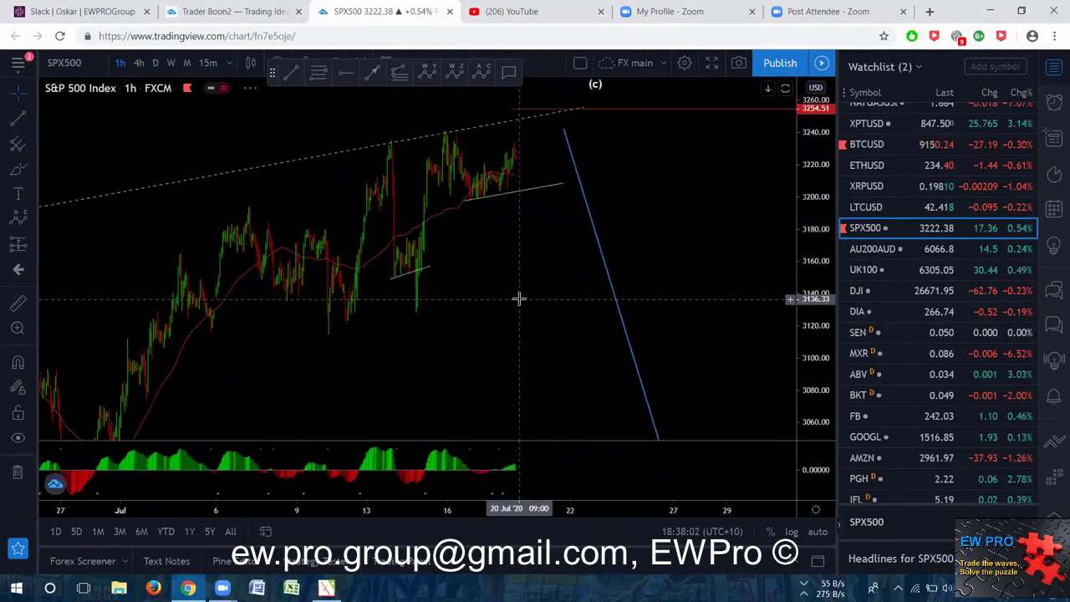
click(136, 64)
drag(815, 216, 802, 276)
double_click(801, 277)
drag(809, 226, 804, 276)
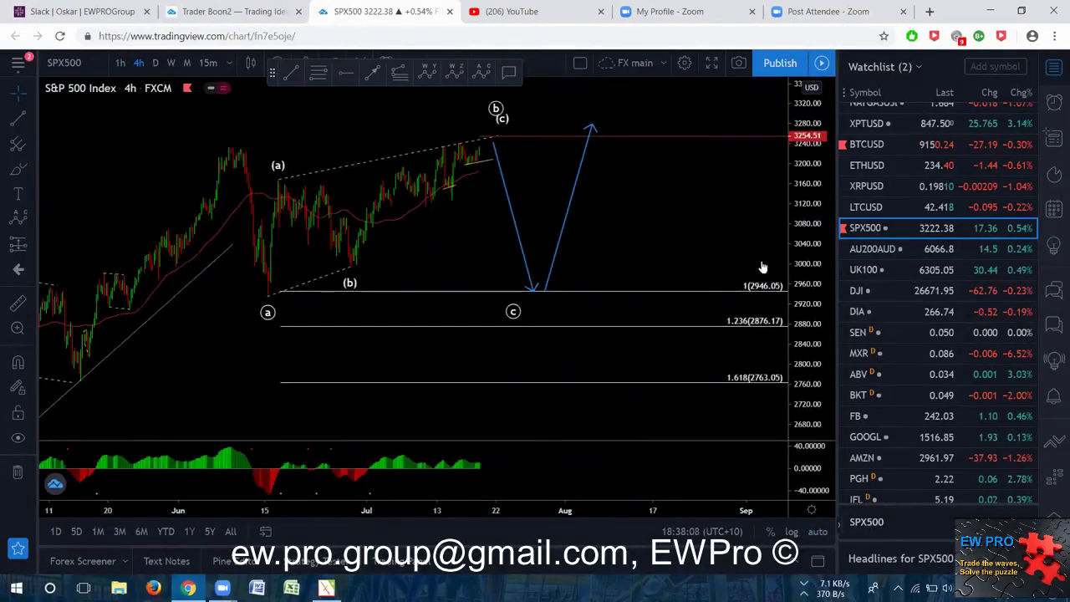
drag(717, 249, 695, 274)
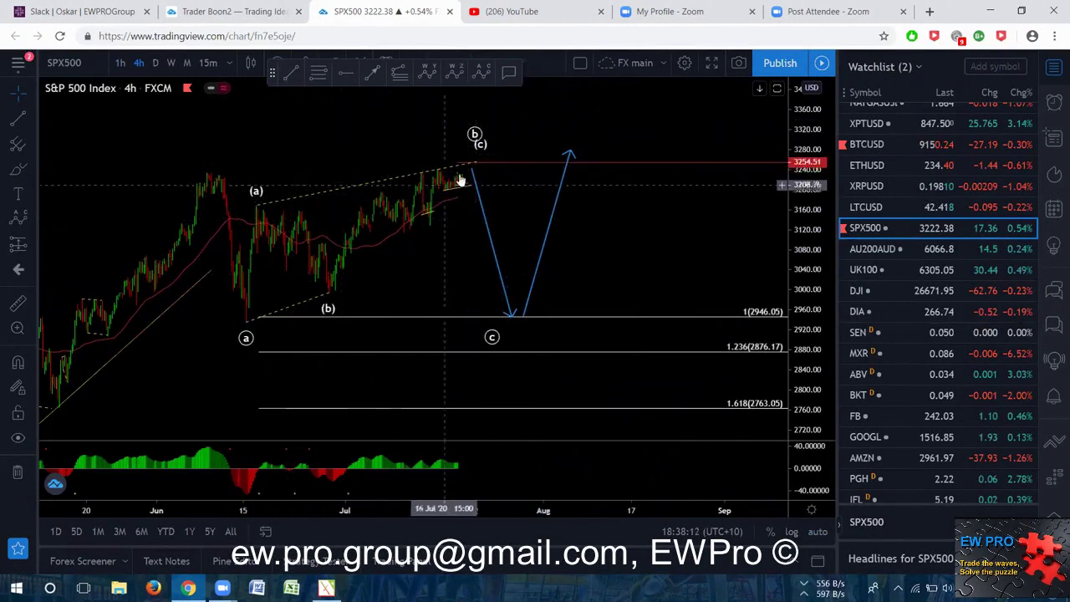
click(489, 166)
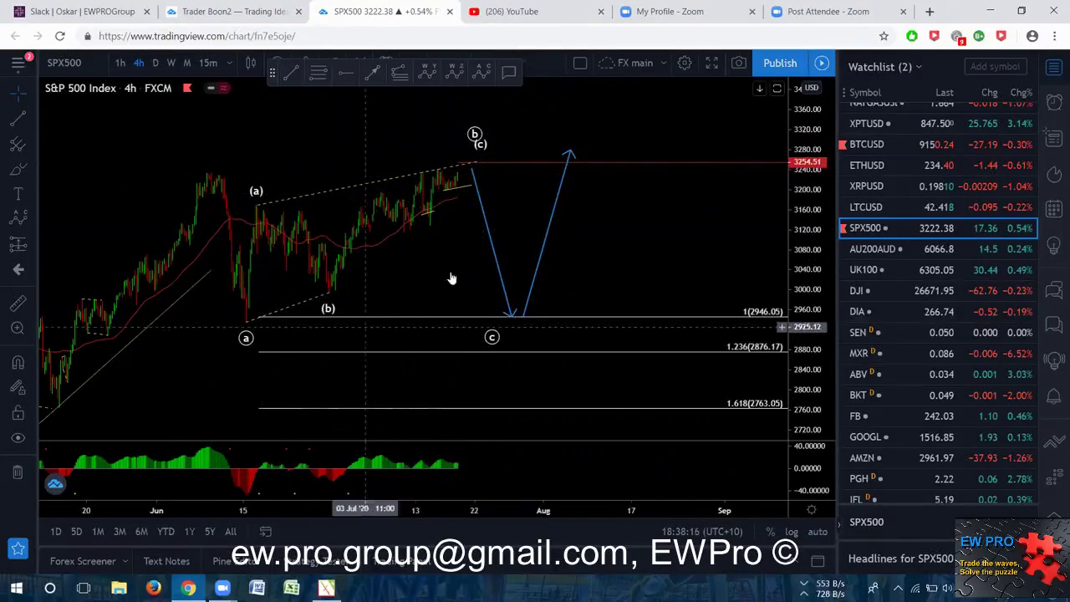
Step: Circle the whole wave b structure freehand and trace its swings from the wave a low through (b) to the recent highs
mouse_move(416, 148)
mouse_down()
mouse_move(259, 250)
mouse_move(502, 280)
mouse_move(316, 135)
mouse_up()
drag(246, 307, 280, 203)
drag(331, 242, 344, 286)
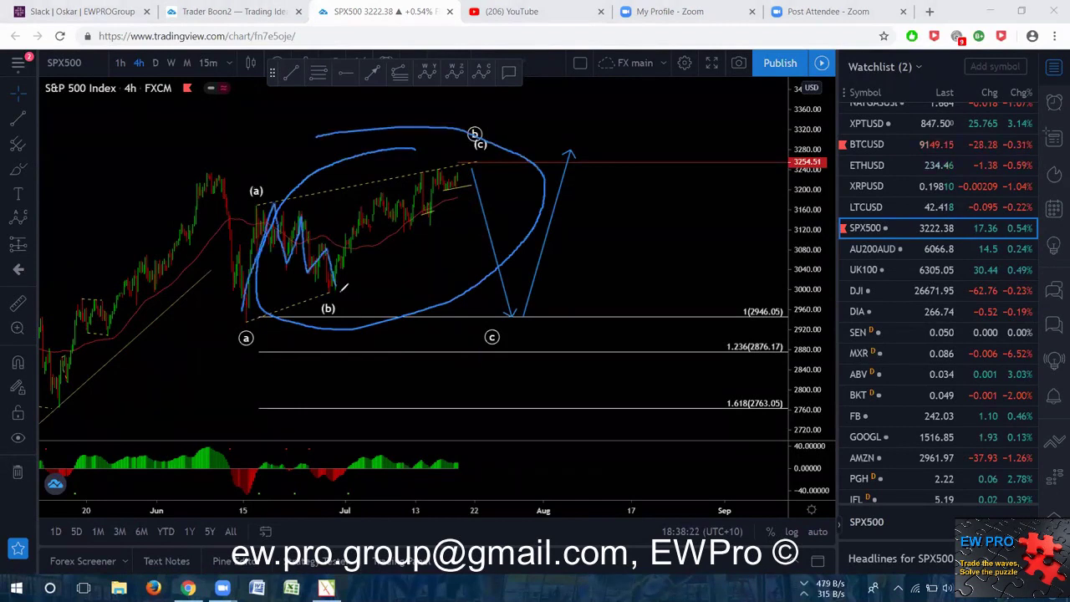
drag(388, 221, 436, 216)
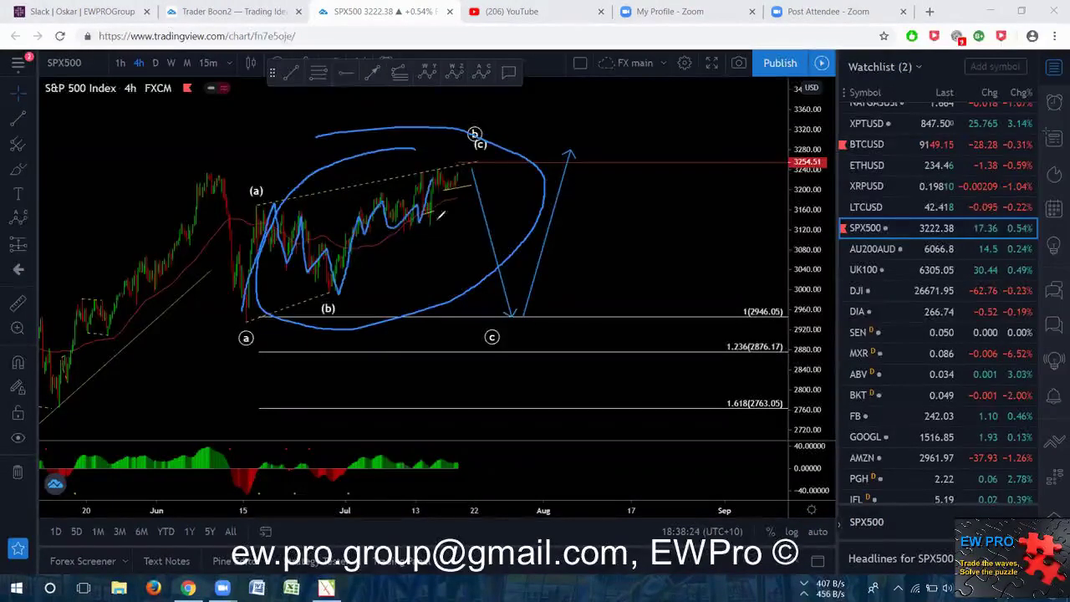
Step: Outline wave b again, sketch the expected wave c drop from its end past the 2946.05 level, and clear the sketches
mouse_move(476, 165)
mouse_down()
mouse_move(256, 180)
mouse_move(276, 320)
mouse_up()
mouse_move(483, 156)
mouse_down()
mouse_move(550, 331)
mouse_move(564, 290)
mouse_up()
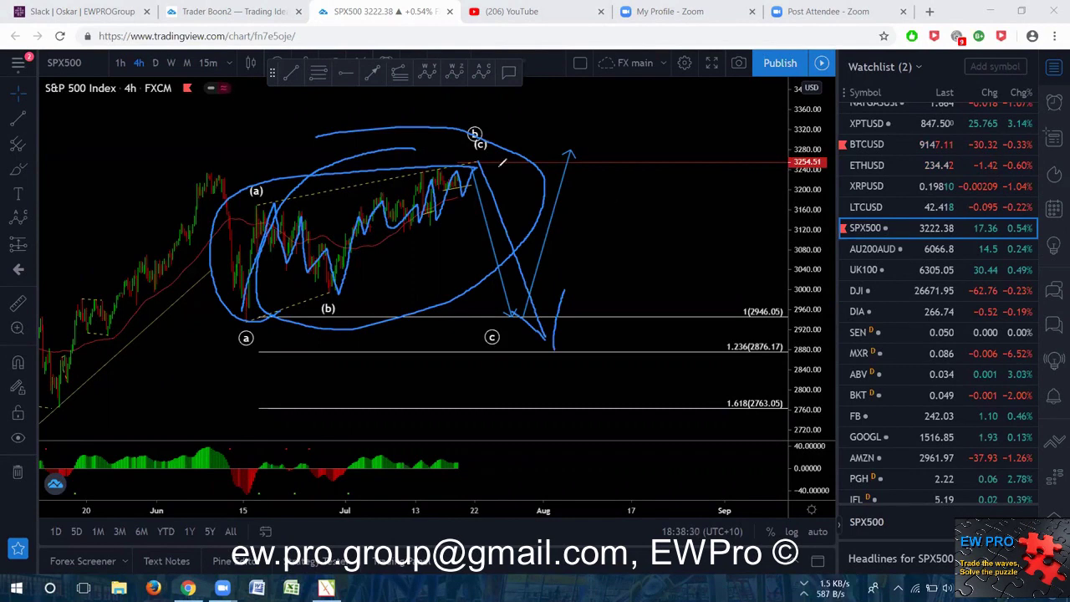
drag(482, 158, 543, 310)
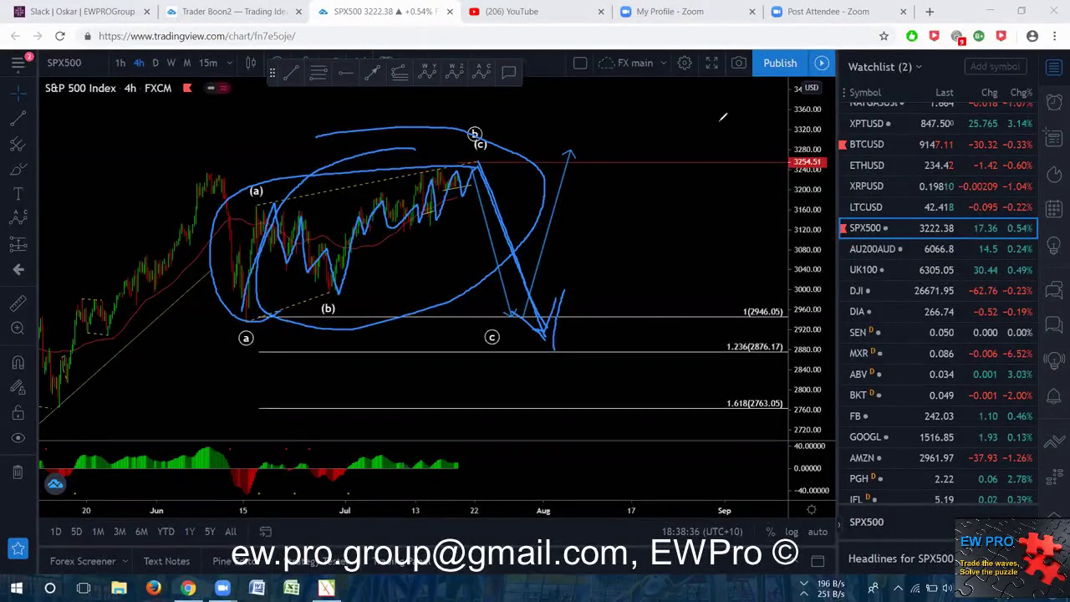
click(532, 83)
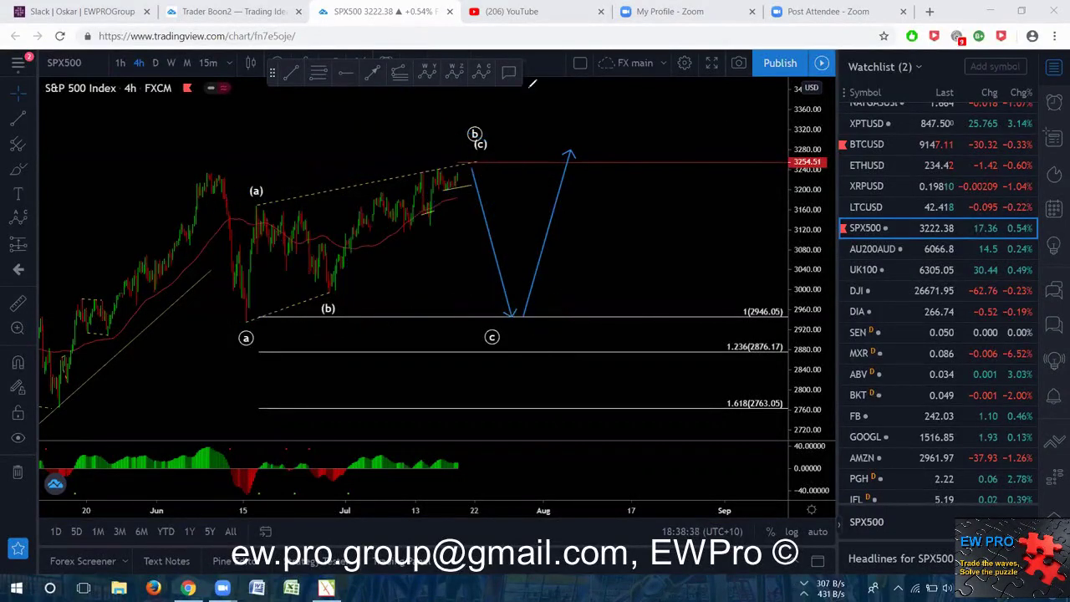
drag(638, 226, 637, 237)
drag(805, 260, 805, 248)
drag(682, 240, 667, 241)
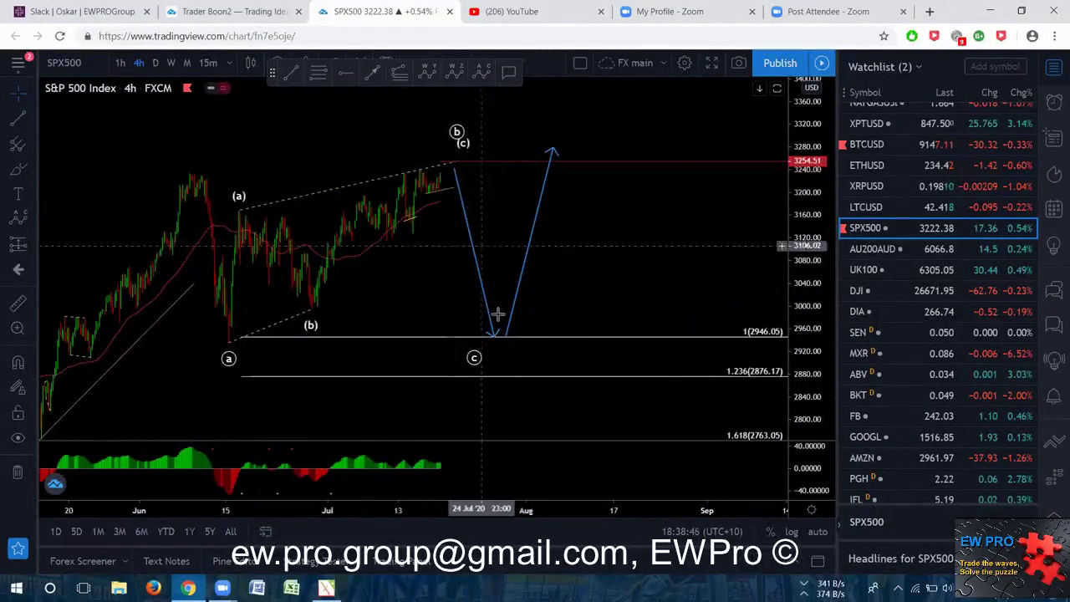
drag(628, 224, 629, 224)
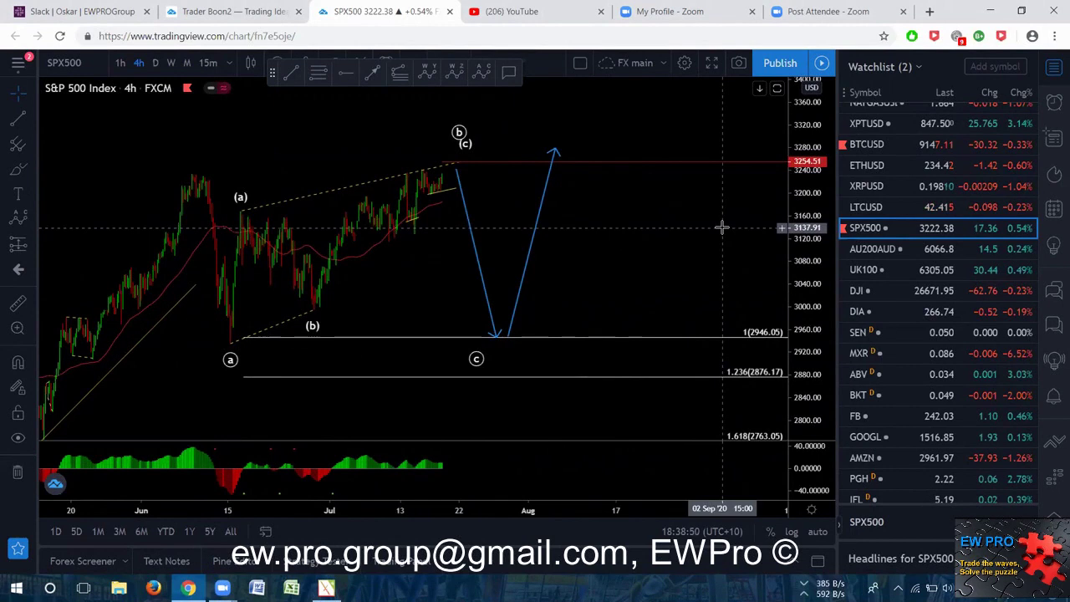
drag(641, 239, 669, 244)
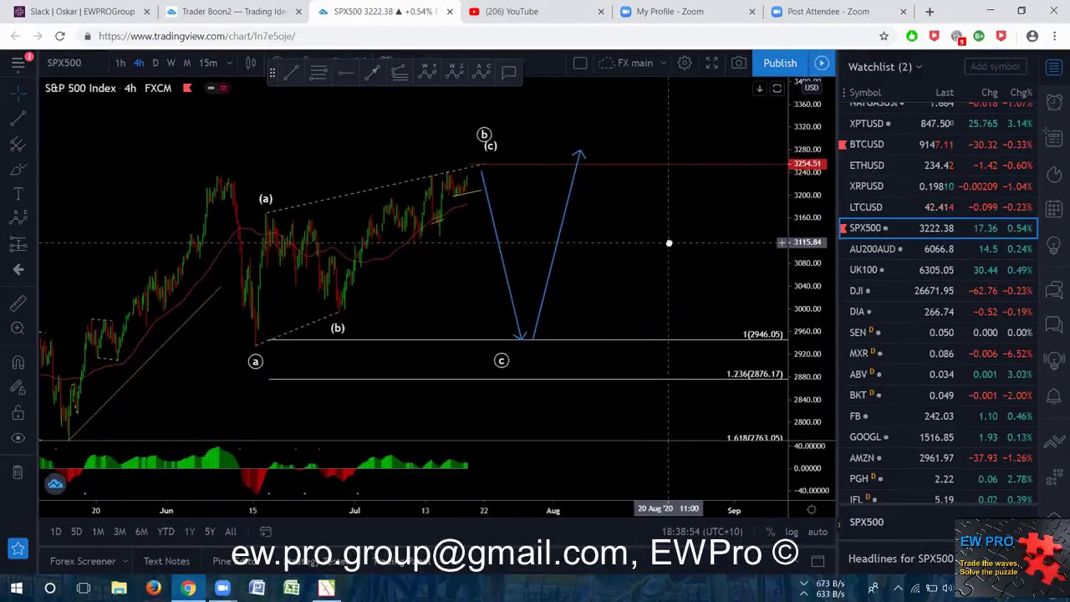